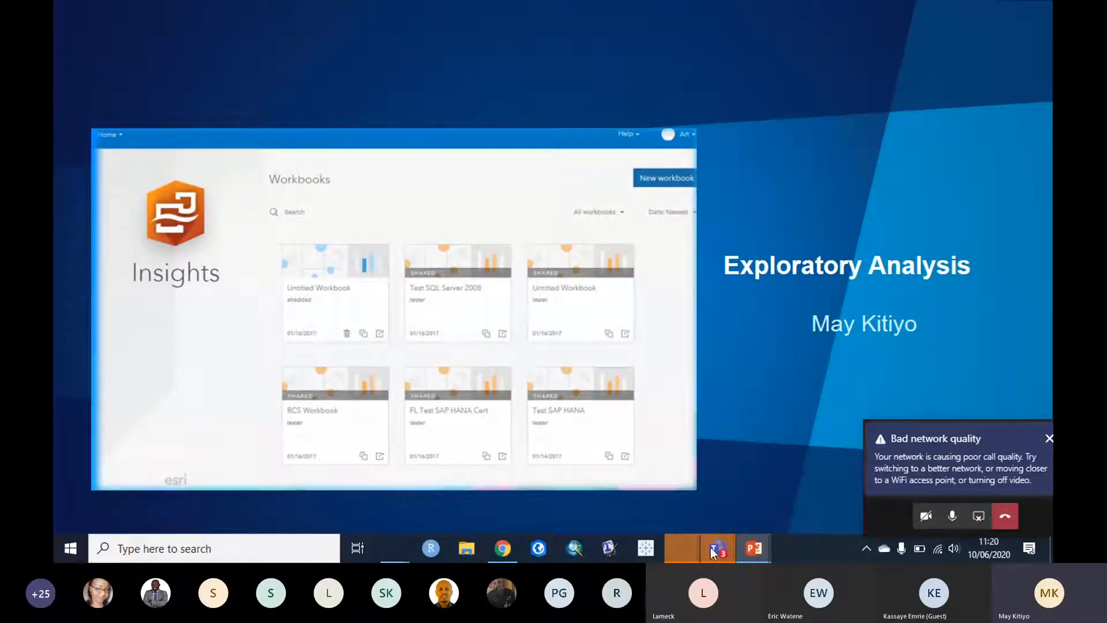
# Step: Bring the Teams meeting window in front of the Exploratory Analysis slide from the taskbar
pyautogui.moveTo(715, 548)
pyautogui.click(663, 483)
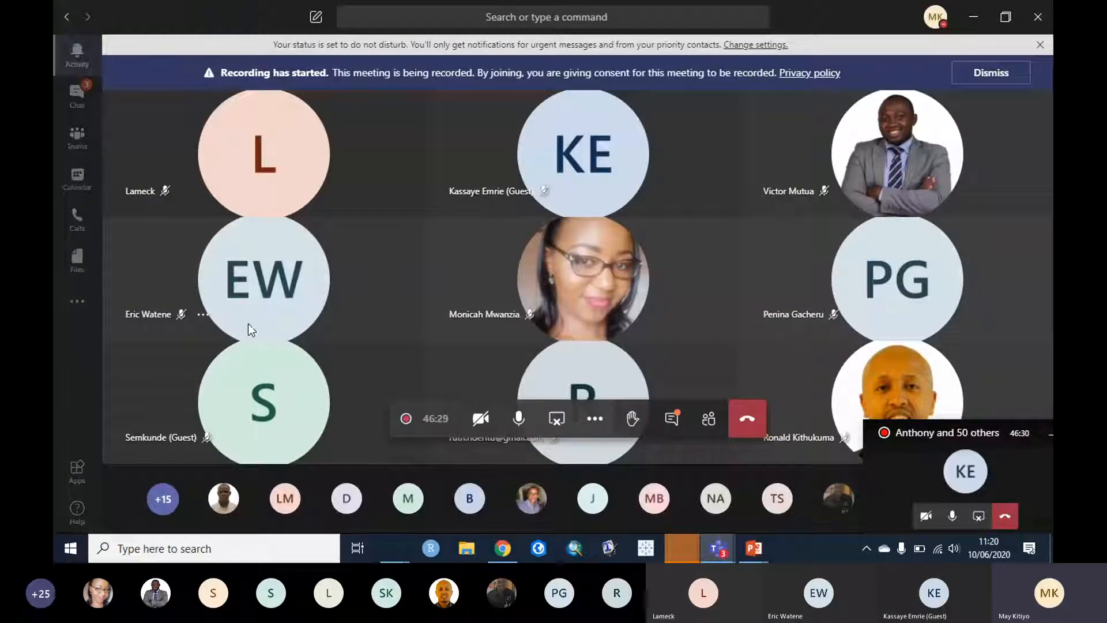
# Step: Set the meeting aside by opening Teams chat conversations
pyautogui.click(78, 104)
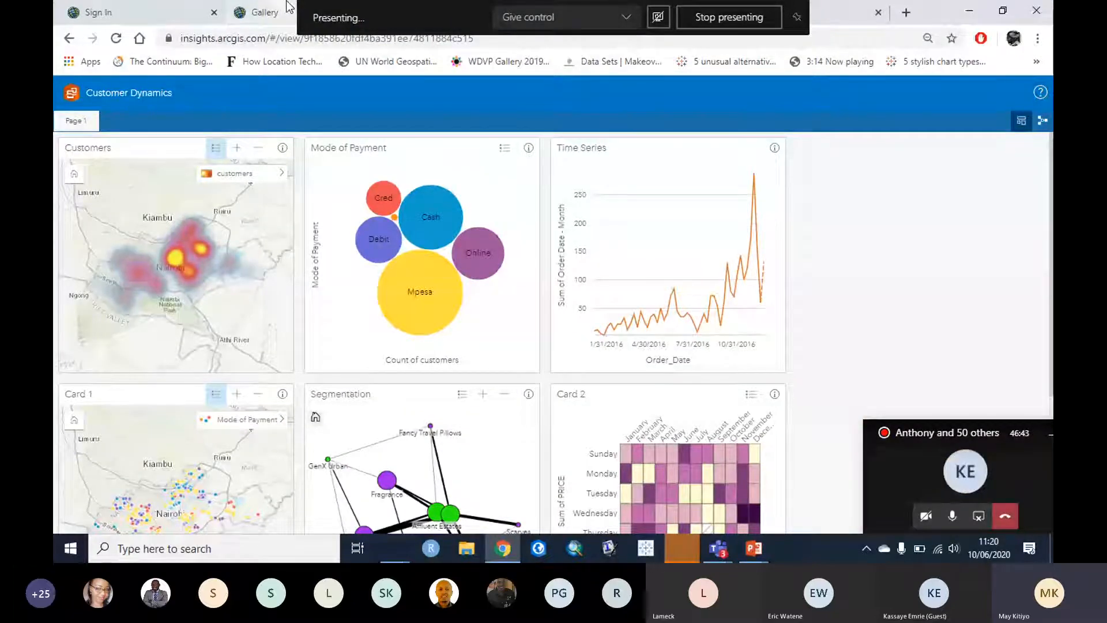
# Step: Move from the workbook to the Gallery page and open a new Google tab
pyautogui.click(251, 21)
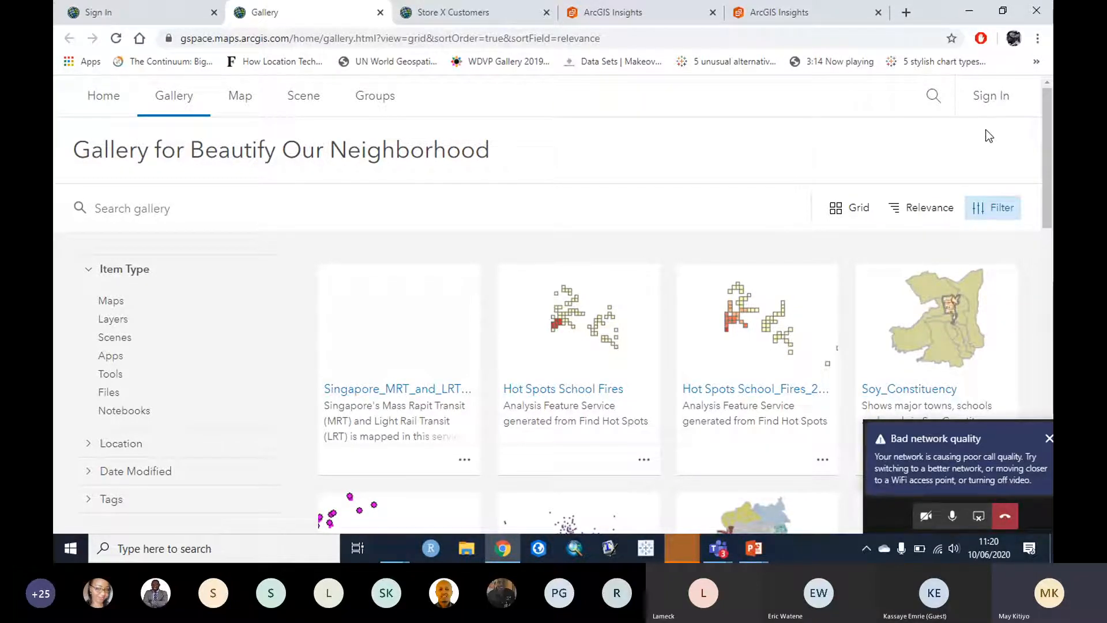
pyautogui.click(905, 13)
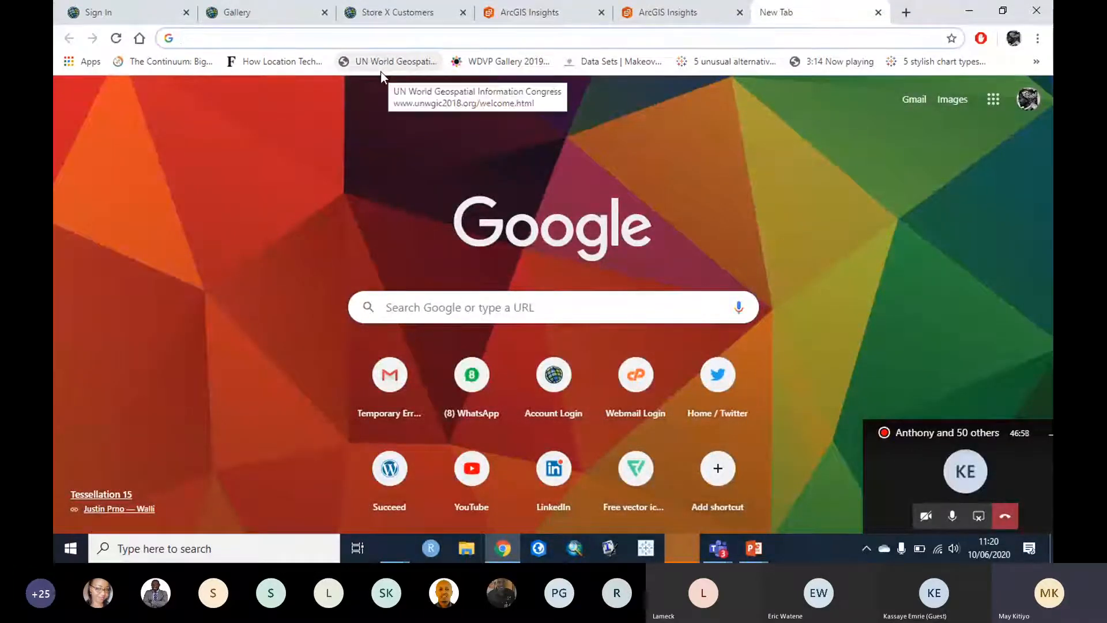
# Step: Go to arcgis.com by typing 'arc' and accepting the address completion
pyautogui.write('arcgis.com')
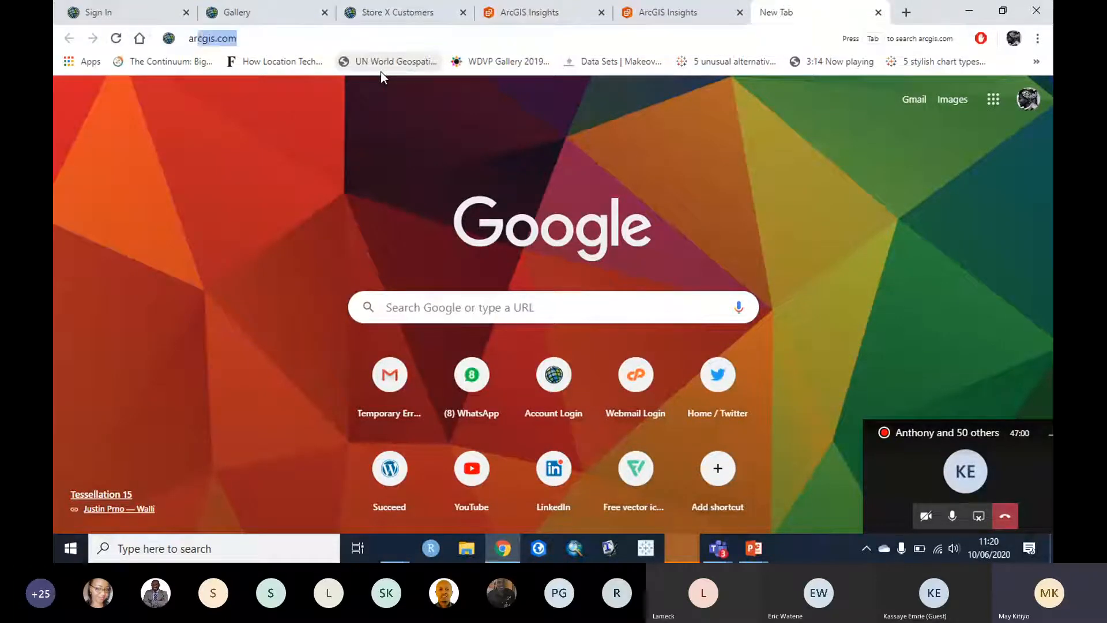
pyautogui.press('Right')
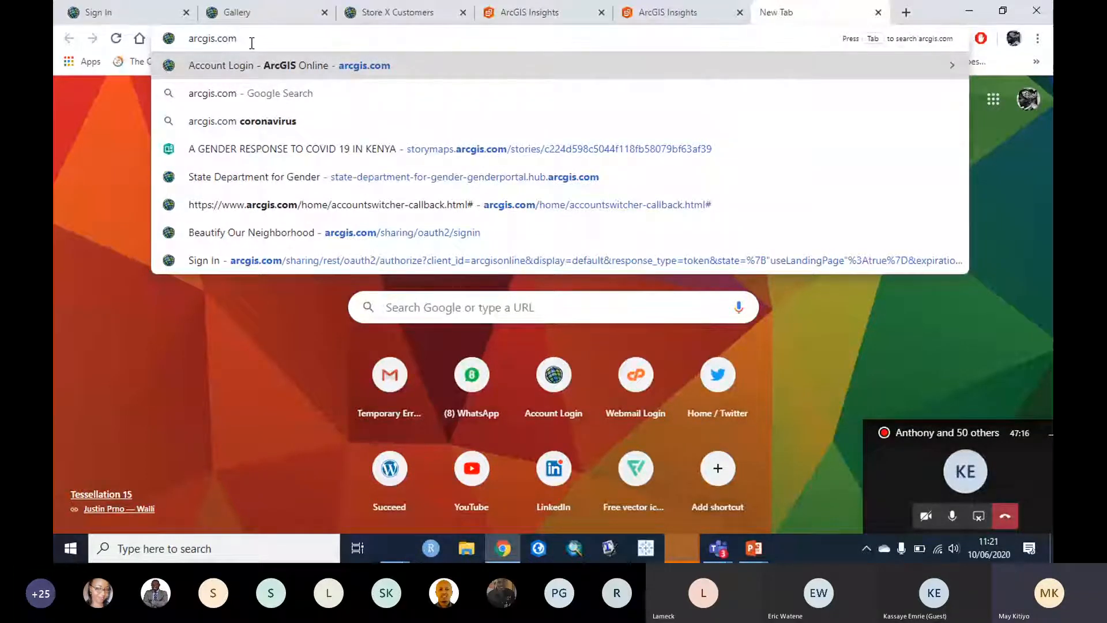
pyautogui.press('Return')
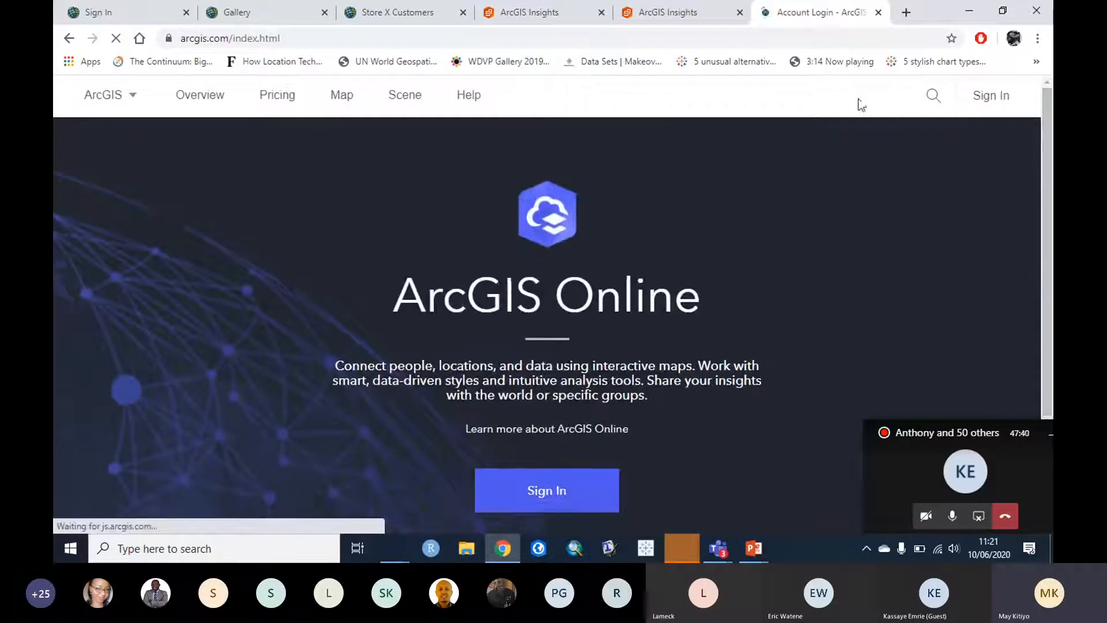
# Step: Sign in to ArcGIS Online with the account credentials and land on the Beautify Our Neighborhood gallery
pyautogui.click(1001, 102)
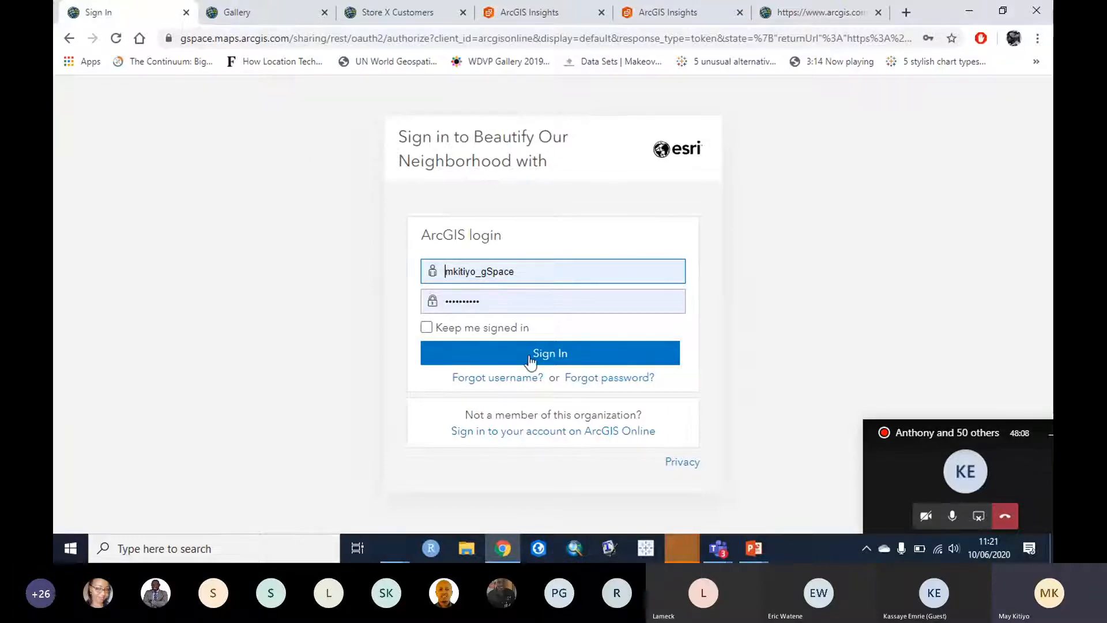
pyautogui.click(556, 354)
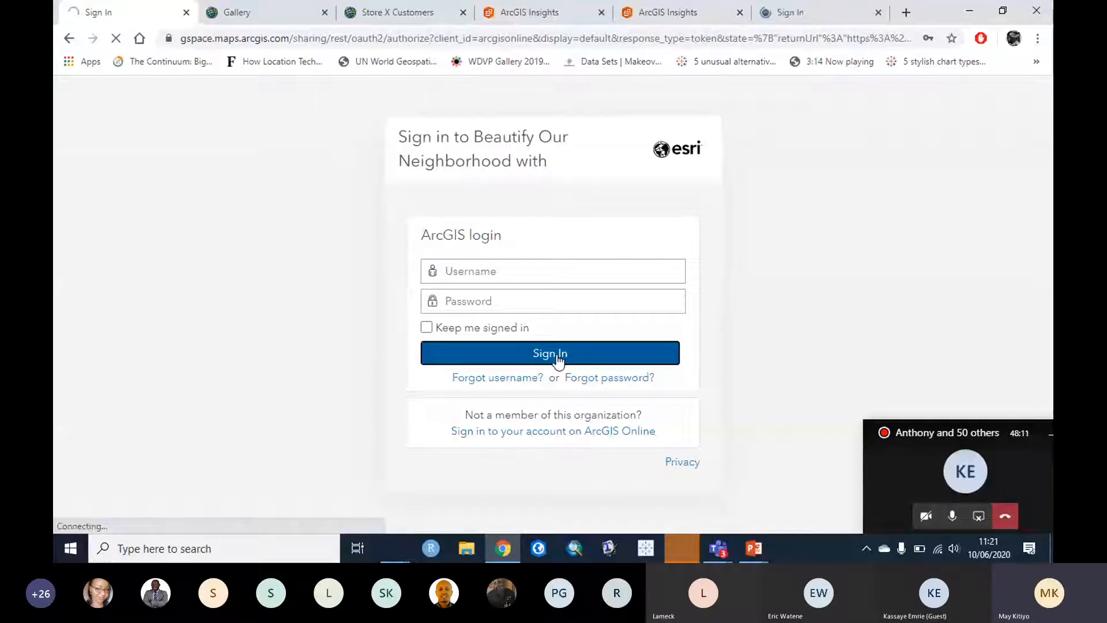
pyautogui.click(563, 357)
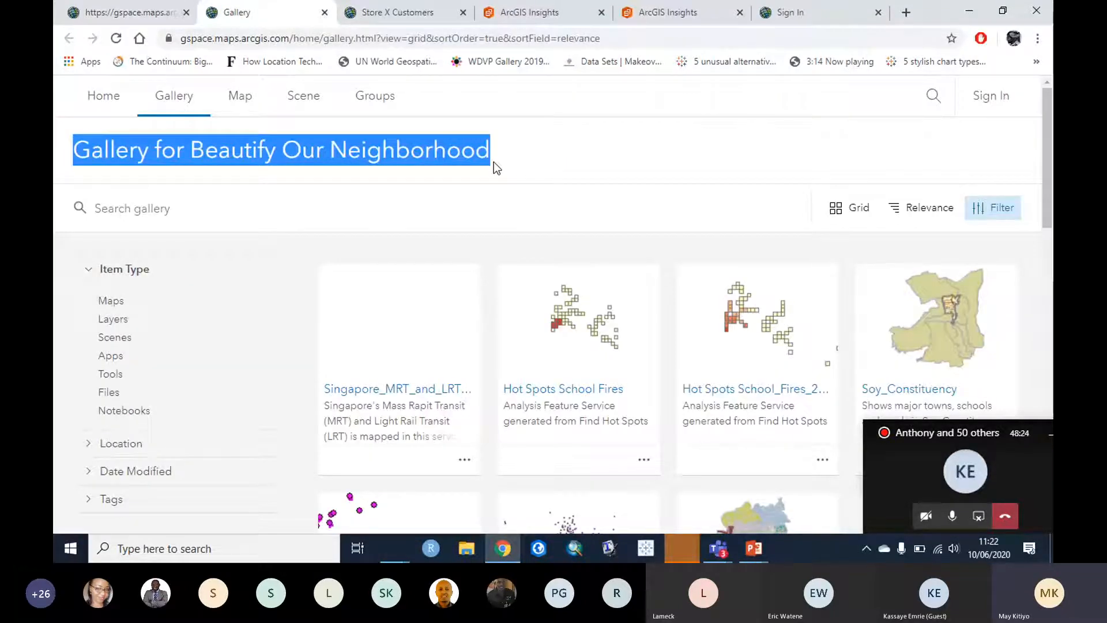
pyautogui.moveTo(499, 154); pyautogui.dragTo(73, 152)
pyautogui.click(584, 142)
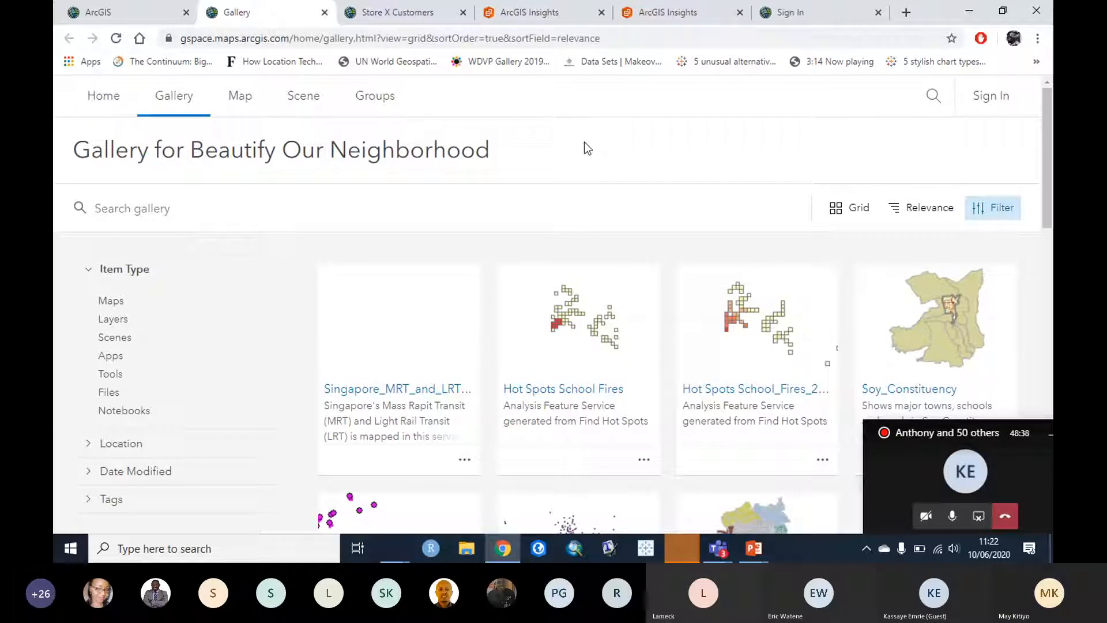
# Step: Return to the signed-in ArcGIS tab showing the 'Demo Test' workbook in Demos, then open the app launcher
pyautogui.click(102, 20)
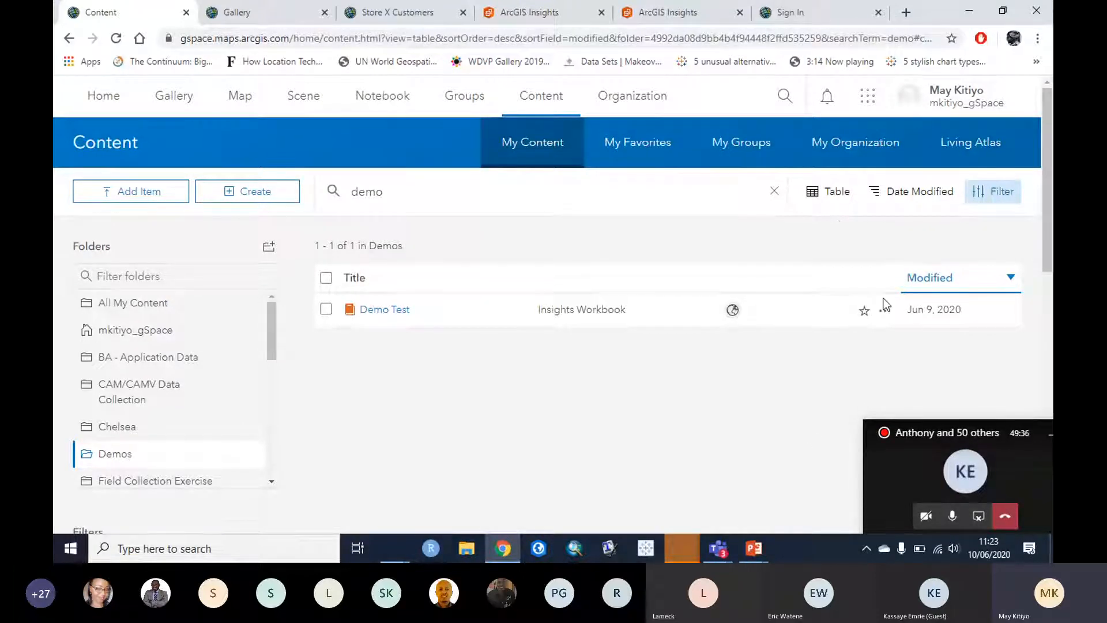
pyautogui.click(863, 103)
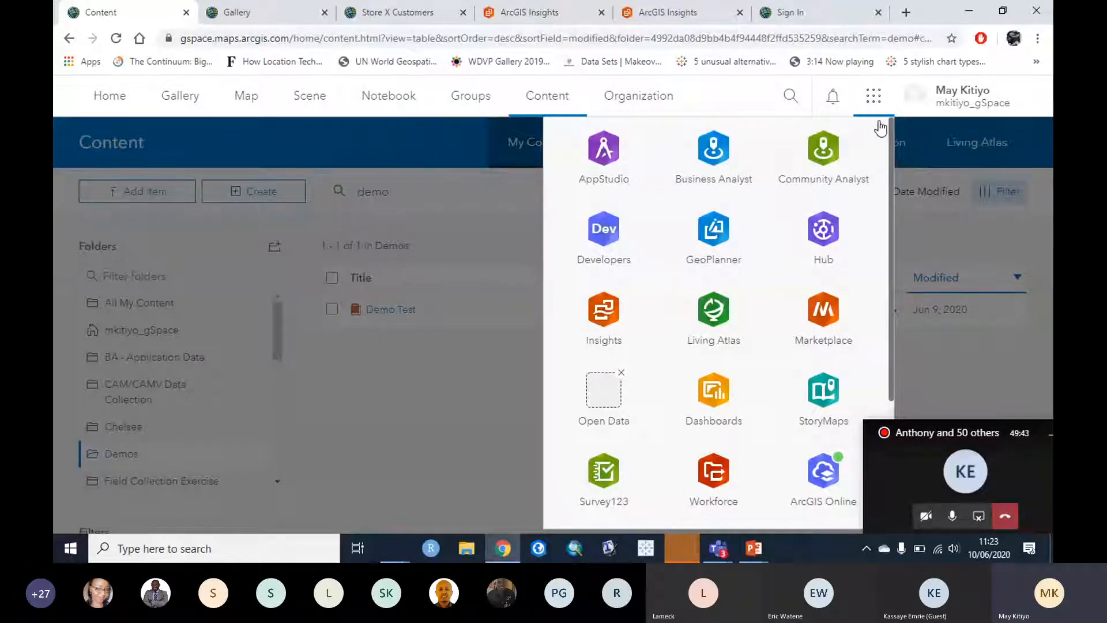
# Step: Launch ArcGIS Insights from the app launcher into a new tab
pyautogui.moveTo(891, 134)
pyautogui.mouseDown()
pyautogui.moveTo(898, 320)
pyautogui.moveTo(922, 137)
pyautogui.moveTo(904, 240)
pyautogui.moveTo(909, 145)
pyautogui.mouseUp()
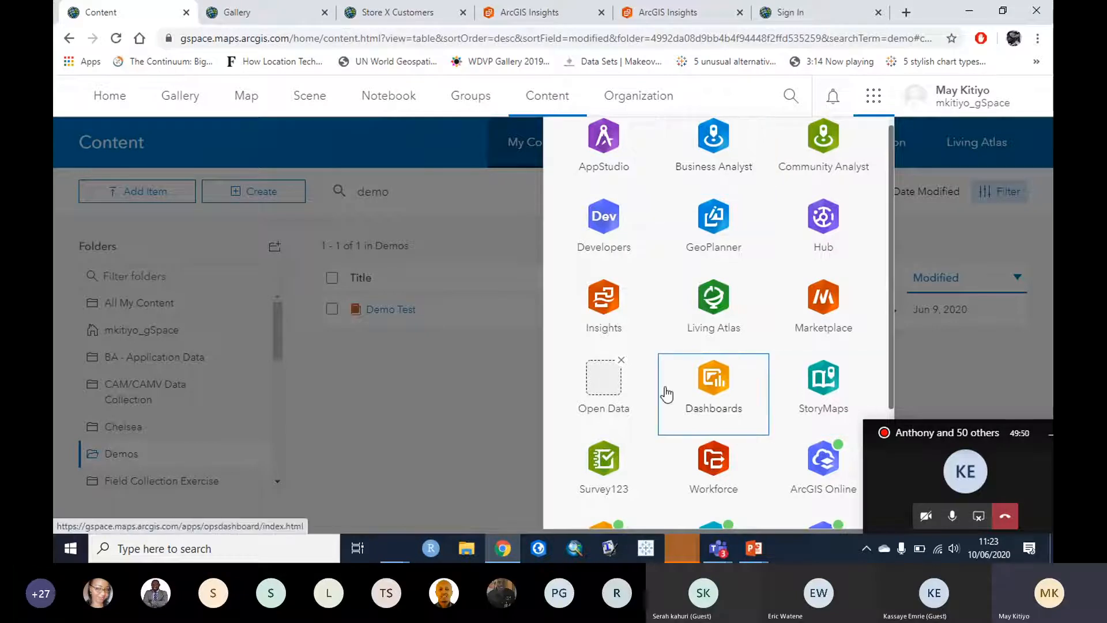
pyautogui.click(608, 310)
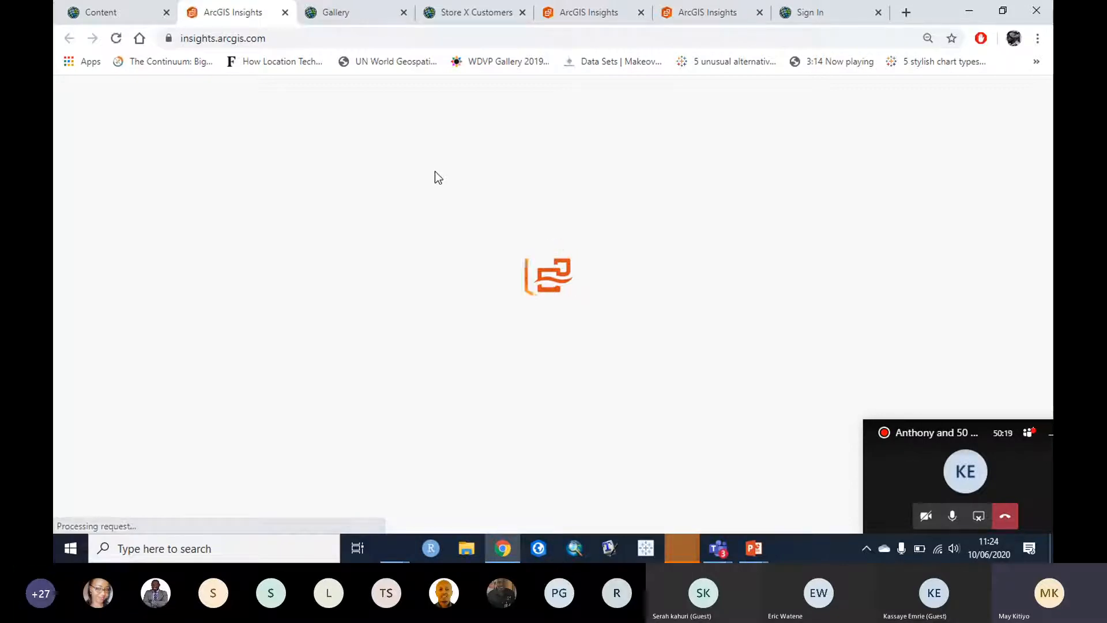
# Step: Open the Store X Customers web map and pan to centre the customer points on Nairobi
pyautogui.click(467, 16)
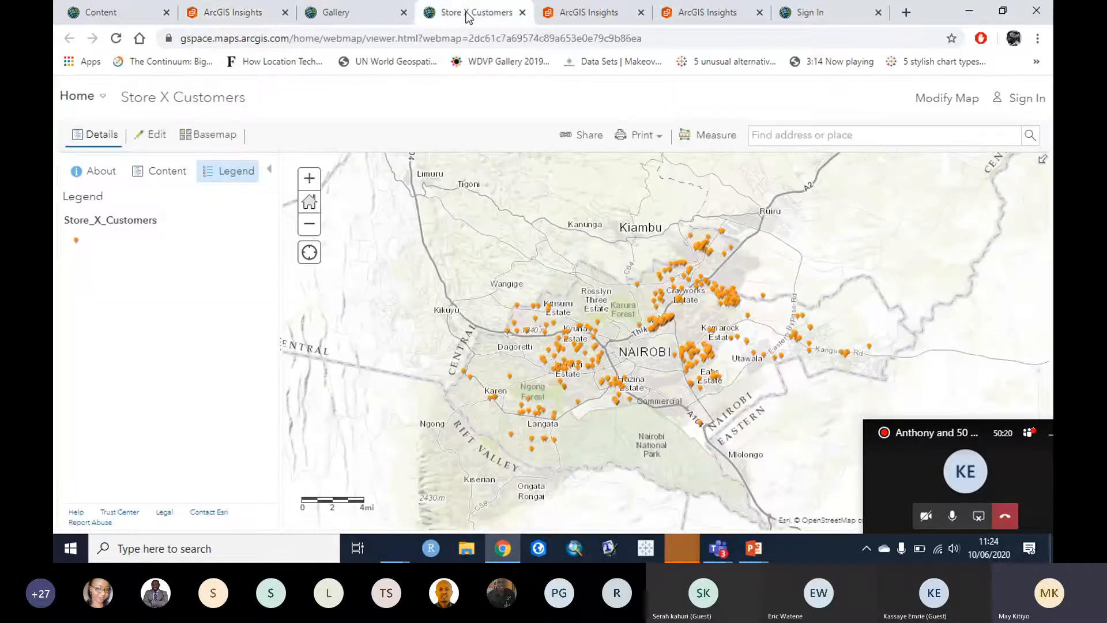
pyautogui.moveTo(765, 266); pyautogui.dragTo(688, 211)
pyautogui.moveTo(670, 258); pyautogui.dragTo(703, 269)
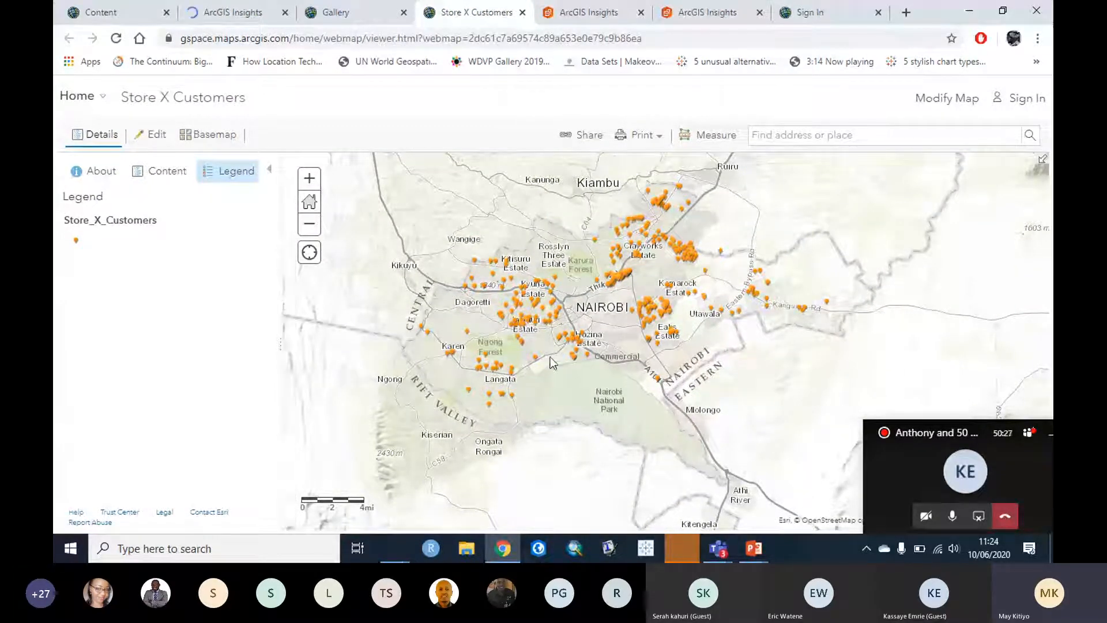
pyautogui.moveTo(588, 315); pyautogui.dragTo(563, 295)
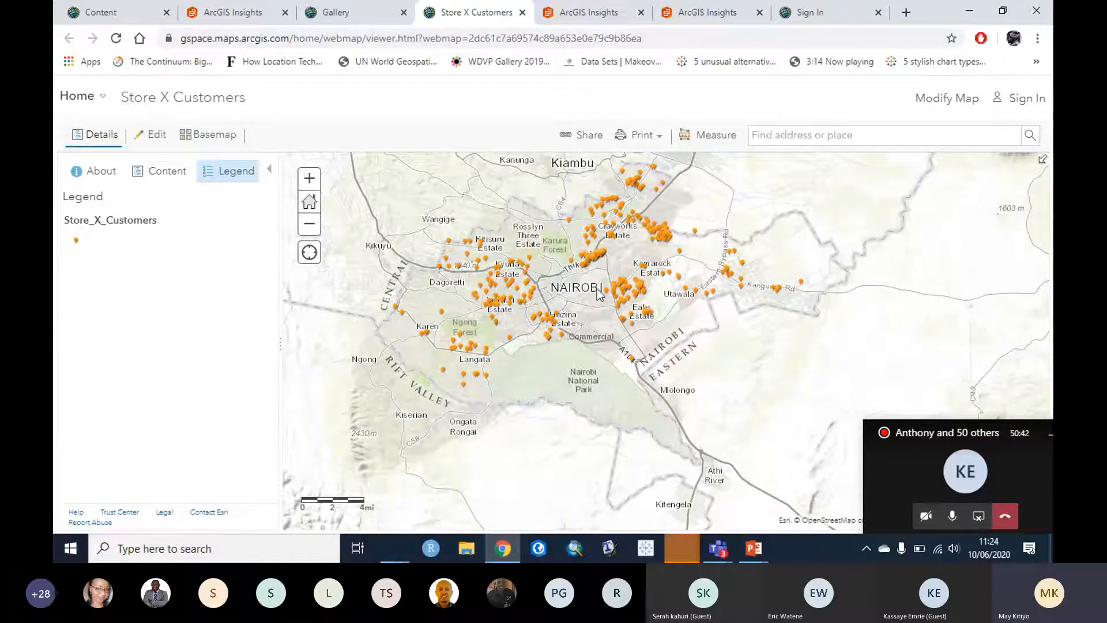
pyautogui.moveTo(600, 295); pyautogui.dragTo(572, 296)
# Step: Show the 416-feature Store X Customers attribute table and enlarge it to about eleven rows
pyautogui.click(159, 185)
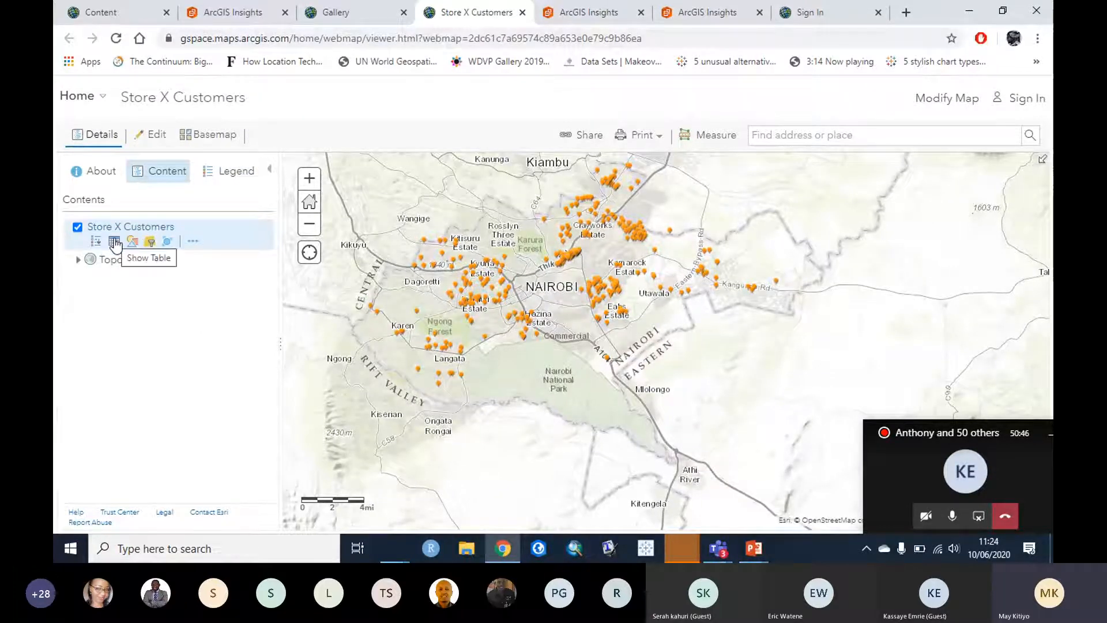
pyautogui.click(115, 242)
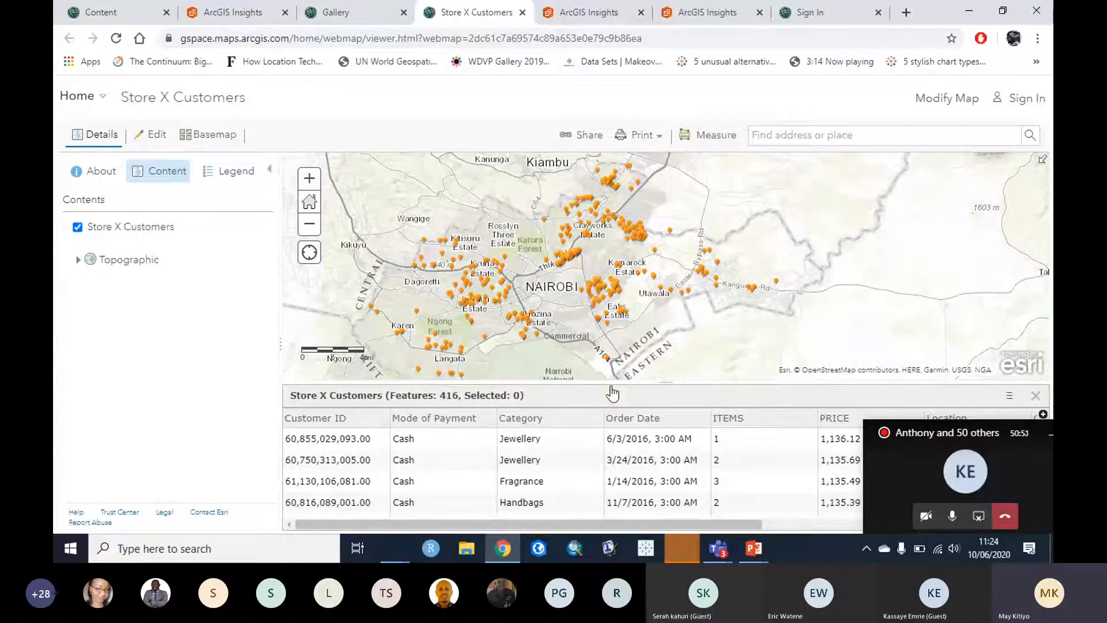
pyautogui.moveTo(603, 392); pyautogui.dragTo(598, 304)
pyautogui.click(569, 405)
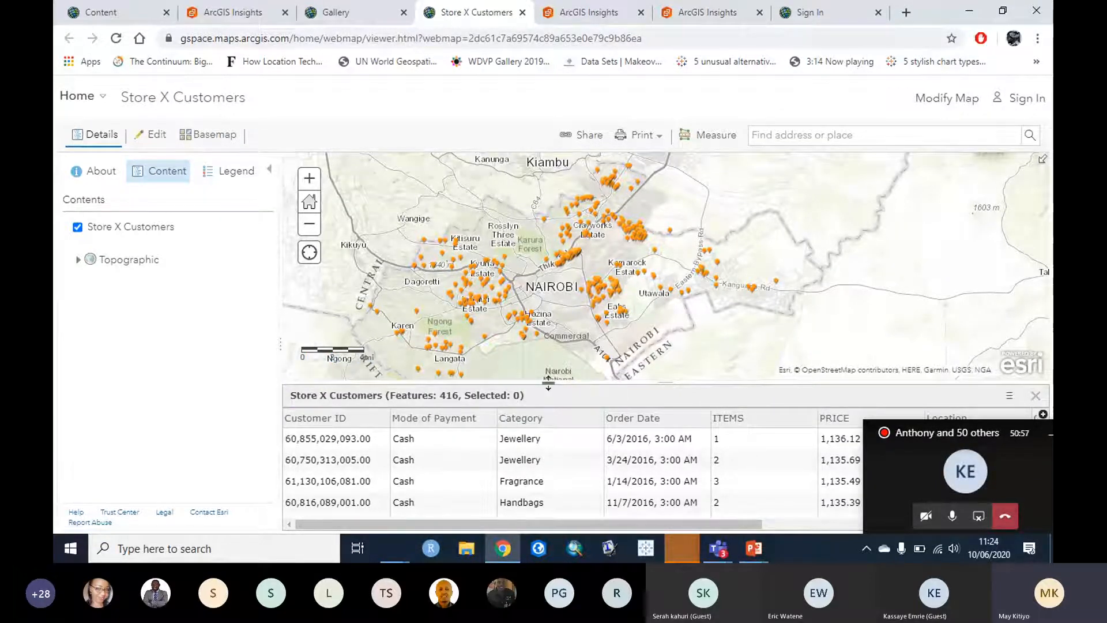
pyautogui.moveTo(548, 383); pyautogui.dragTo(518, 233)
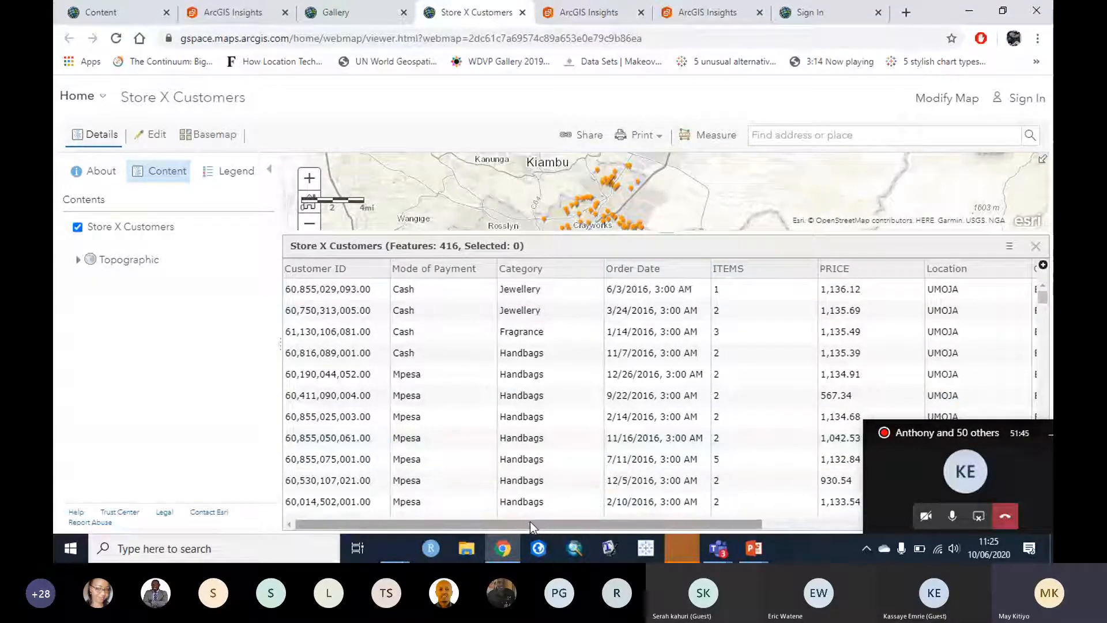
pyautogui.moveTo(528, 523); pyautogui.dragTo(861, 522)
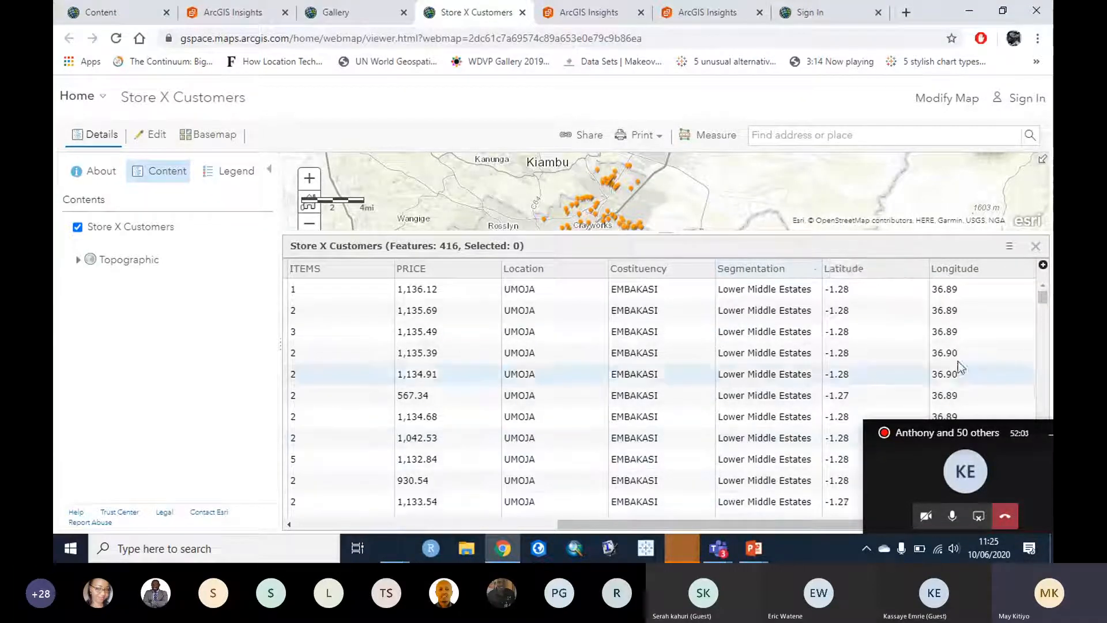
pyautogui.moveTo(1042, 298)
pyautogui.mouseDown()
pyautogui.moveTo(1051, 352)
pyautogui.moveTo(1036, 289)
pyautogui.mouseUp()
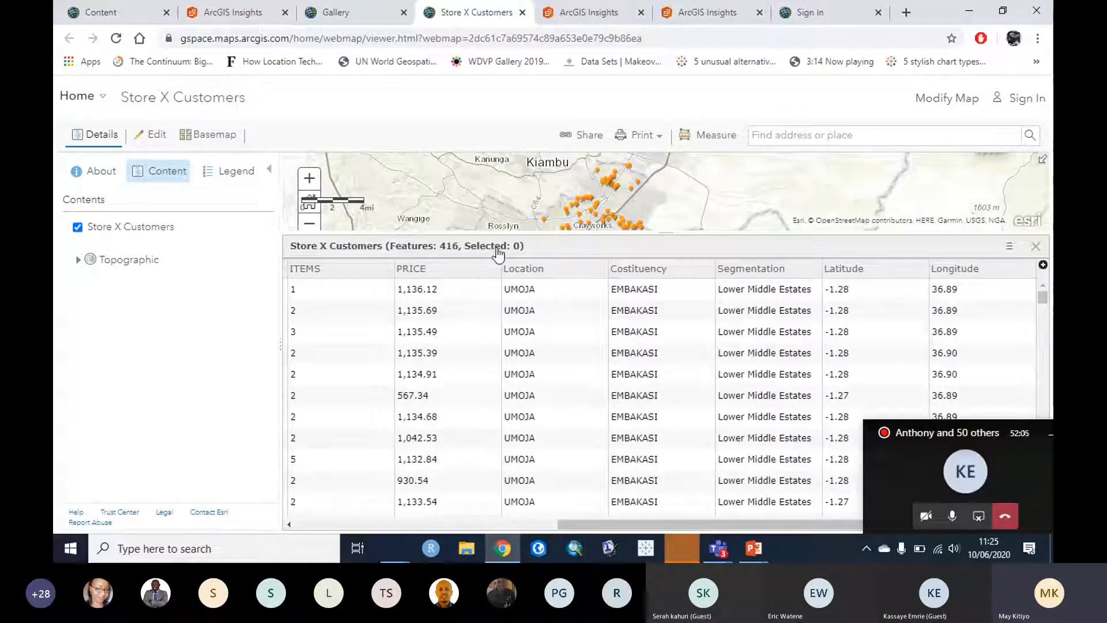
pyautogui.moveTo(586, 524); pyautogui.dragTo(307, 520)
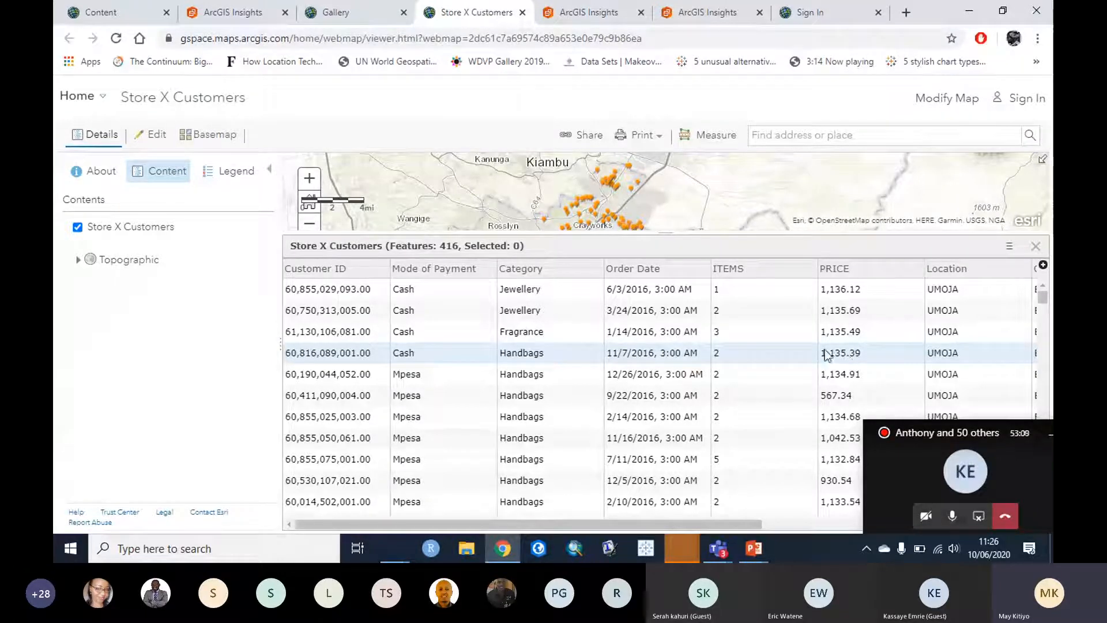
pyautogui.moveTo(432, 524); pyautogui.dragTo(307, 513)
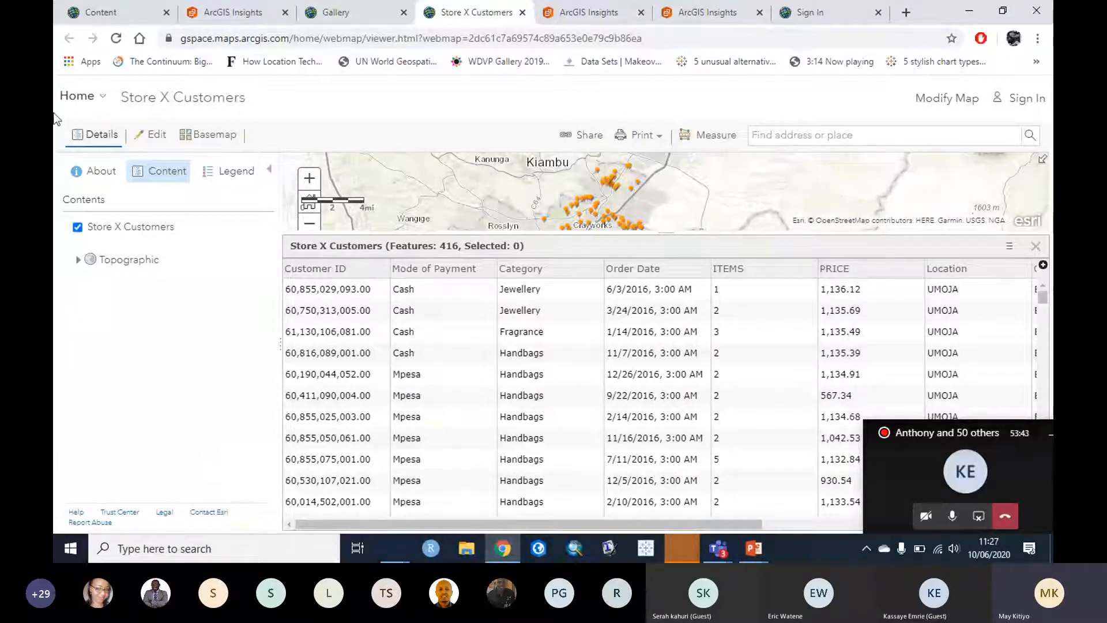
# Step: Return to the ArcGIS Insights tab and list the saved workbooks
pyautogui.click(209, 12)
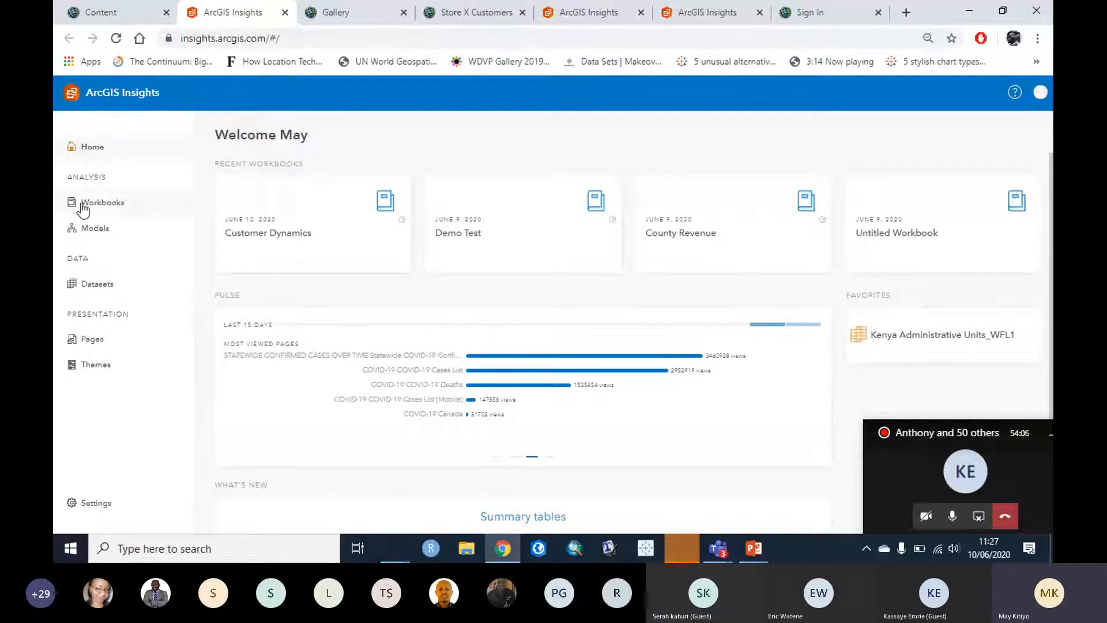
pyautogui.click(117, 211)
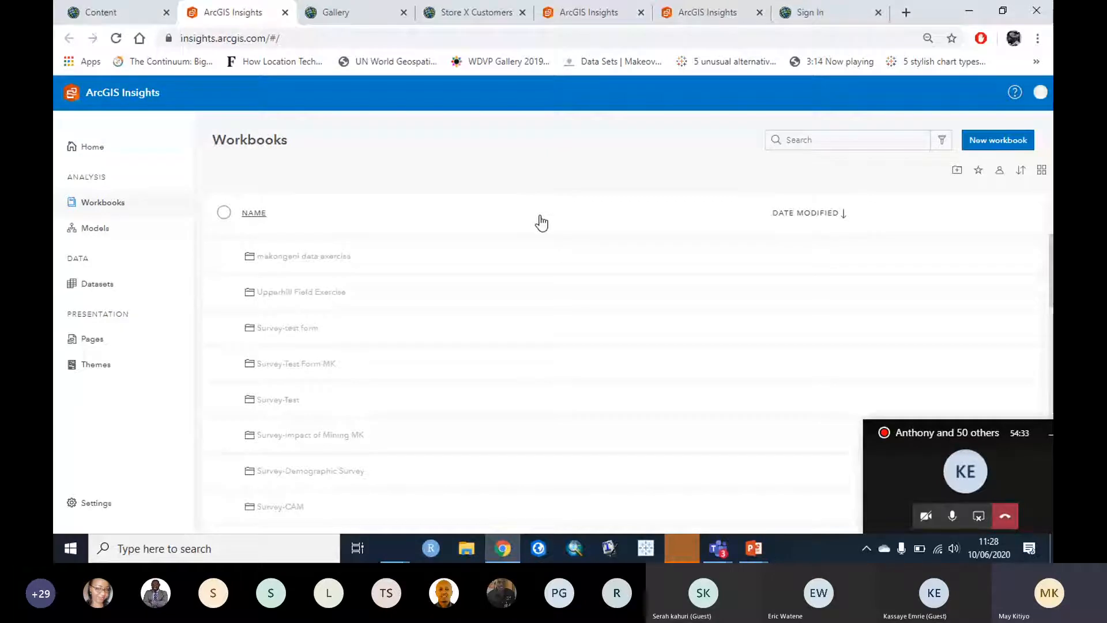
# Step: Start a new blank workbook, which opens the Add to page content list
pyautogui.click(1014, 142)
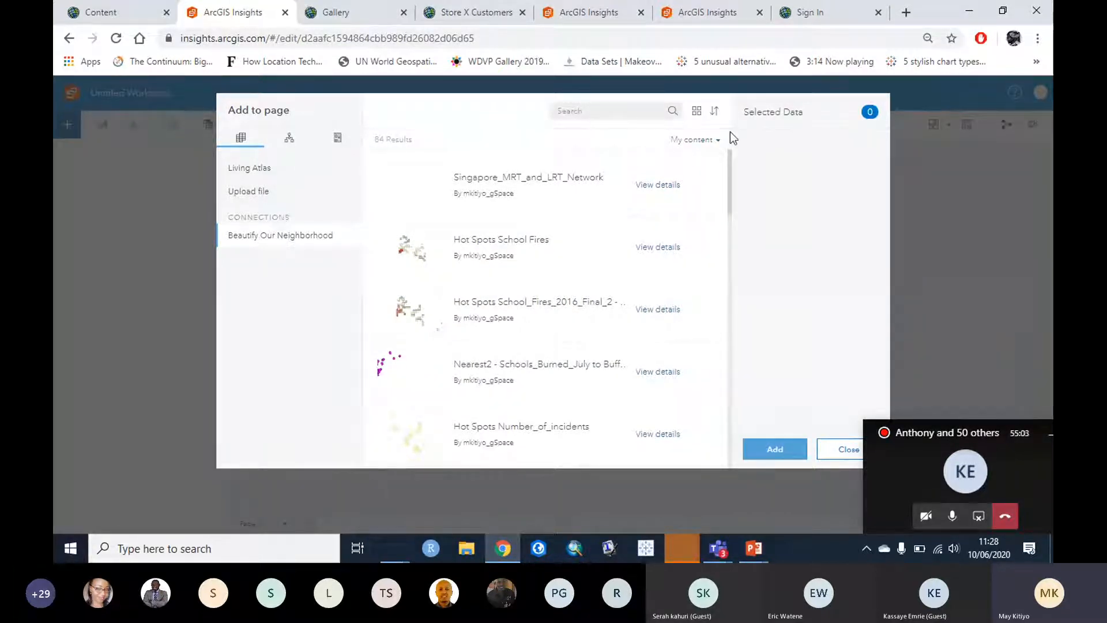
# Step: Browse the file upload, connection content and Living Atlas sources in Add to page
pyautogui.click(261, 191)
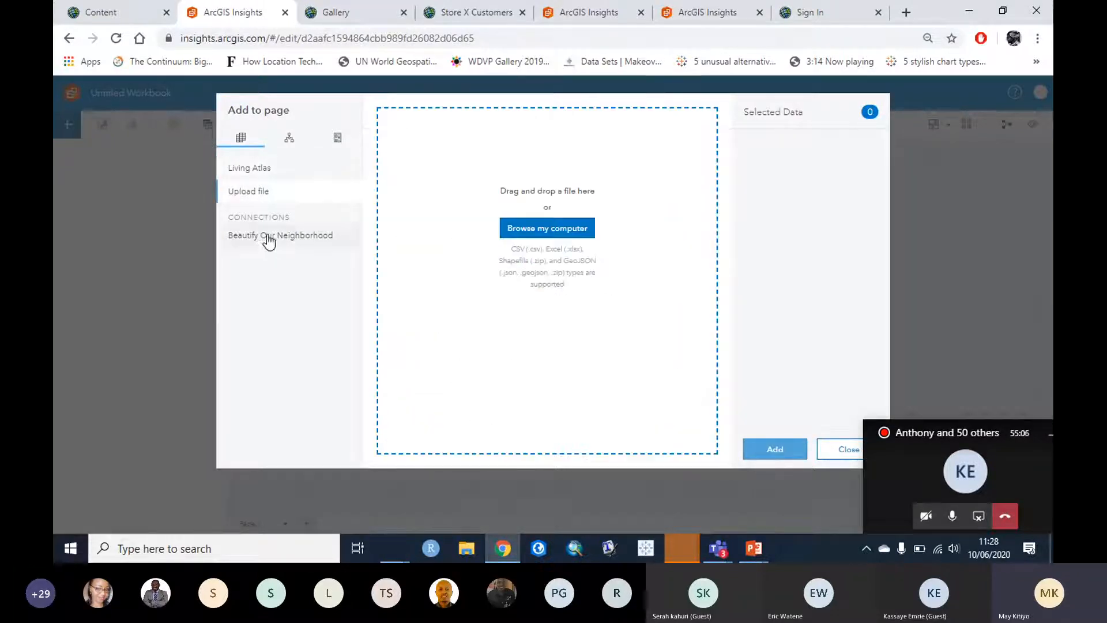
pyautogui.click(267, 237)
pyautogui.click(267, 173)
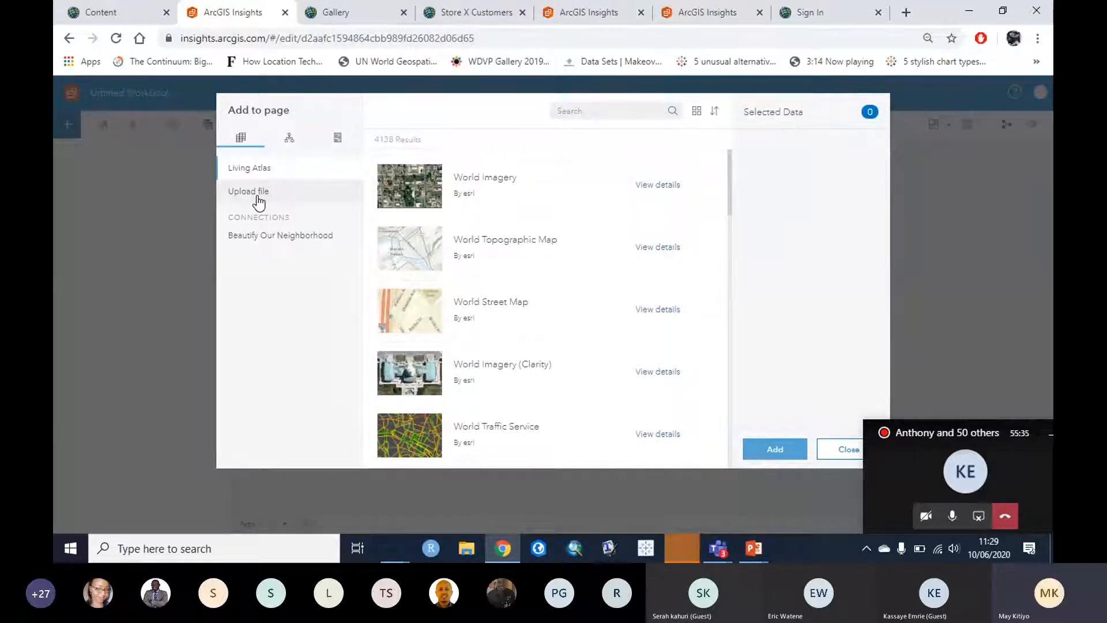
pyautogui.click(297, 195)
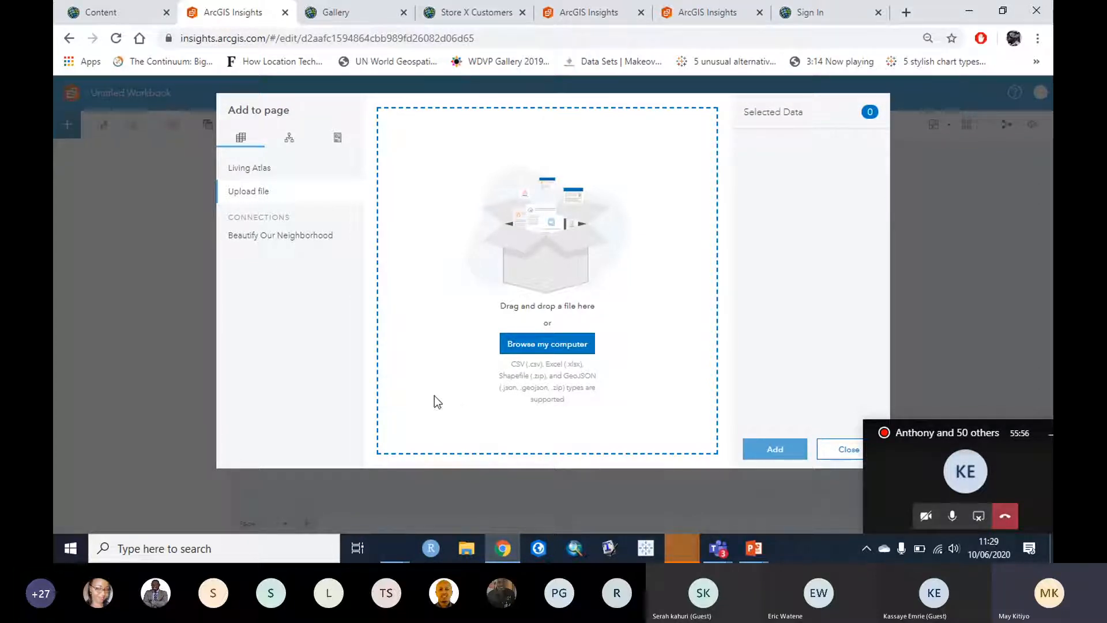
pyautogui.click(296, 236)
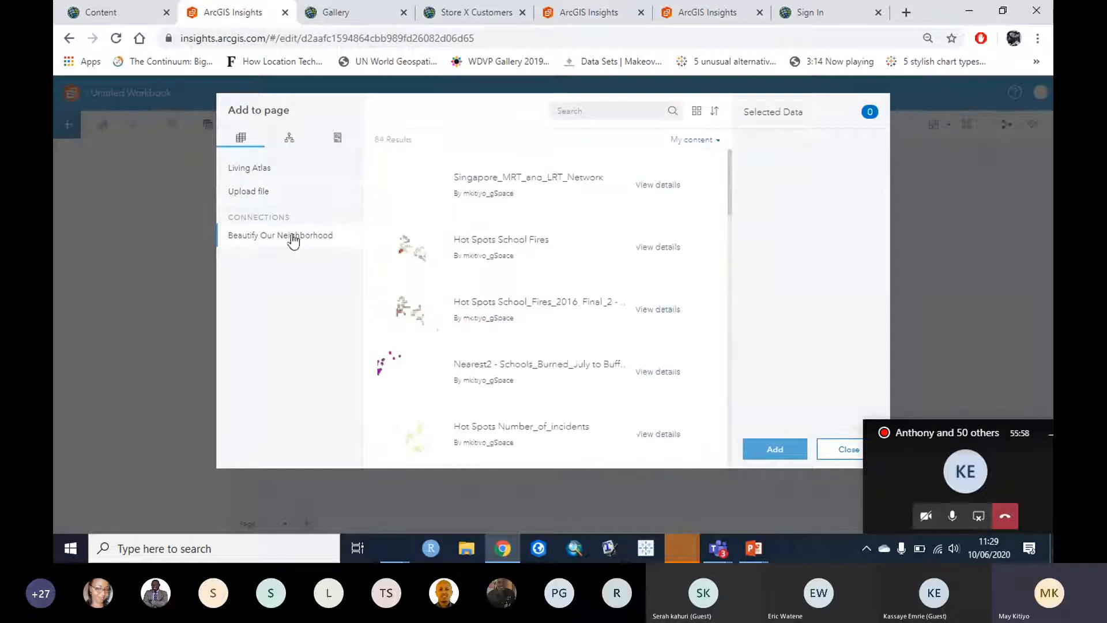
# Step: Search 'store X' and add the Store X Customers_WFL1 layer to the page
pyautogui.write('store X')
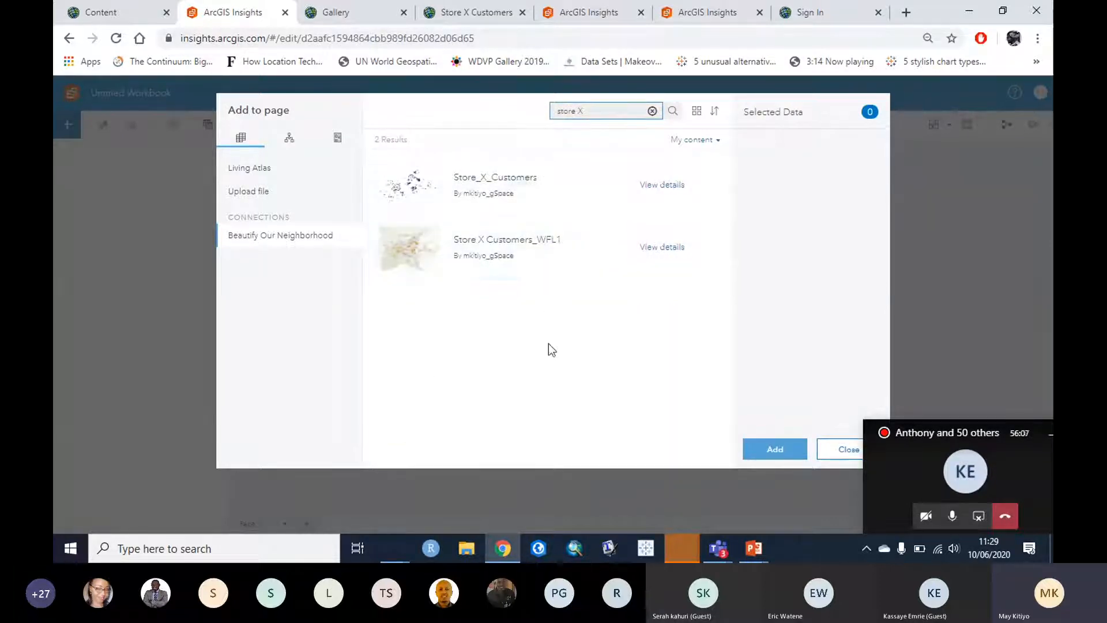
pyautogui.click(659, 186)
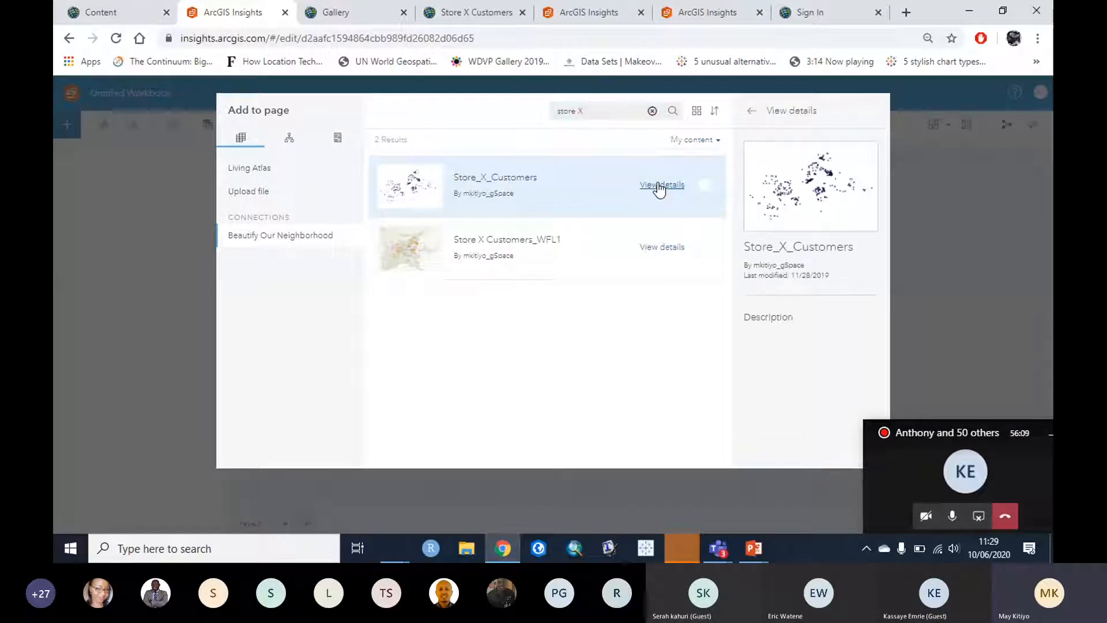
pyautogui.click(657, 252)
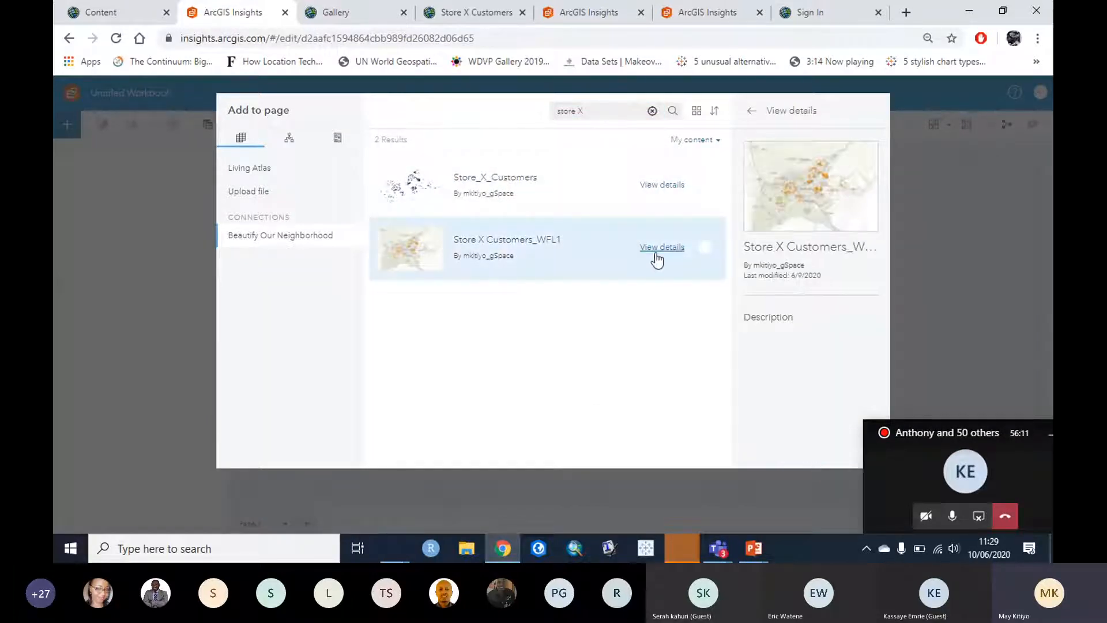
pyautogui.click(490, 252)
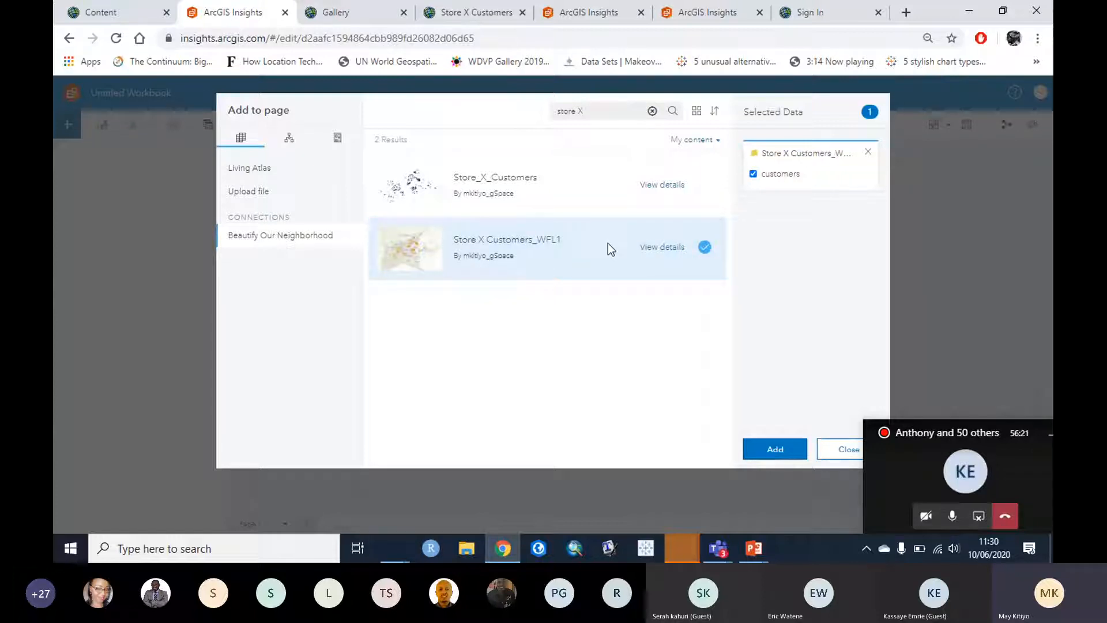
pyautogui.click(777, 453)
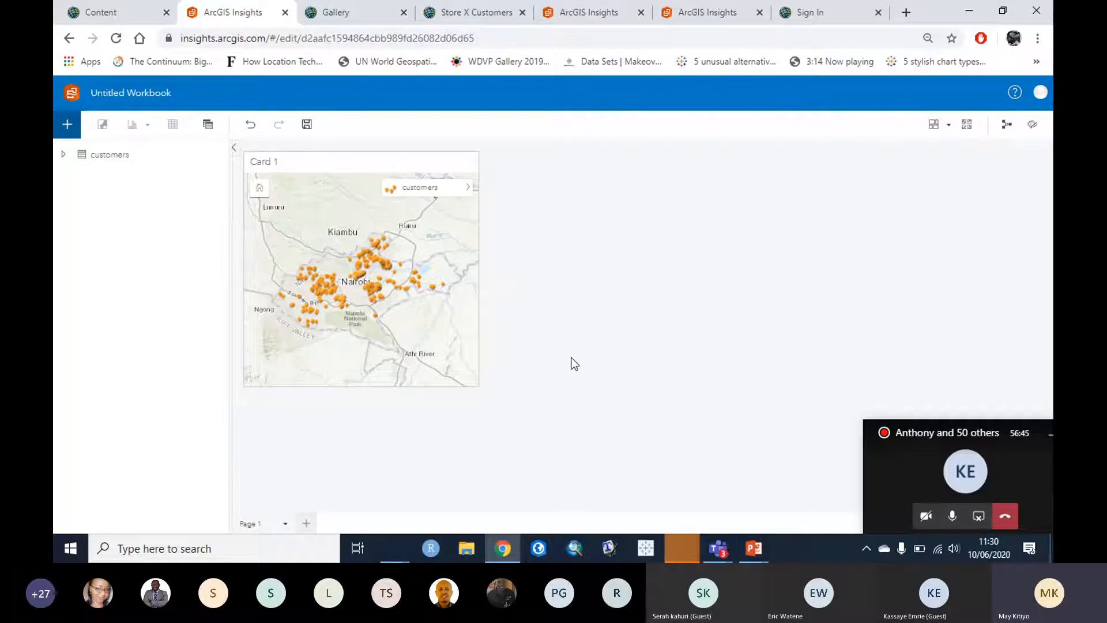
pyautogui.click(63, 162)
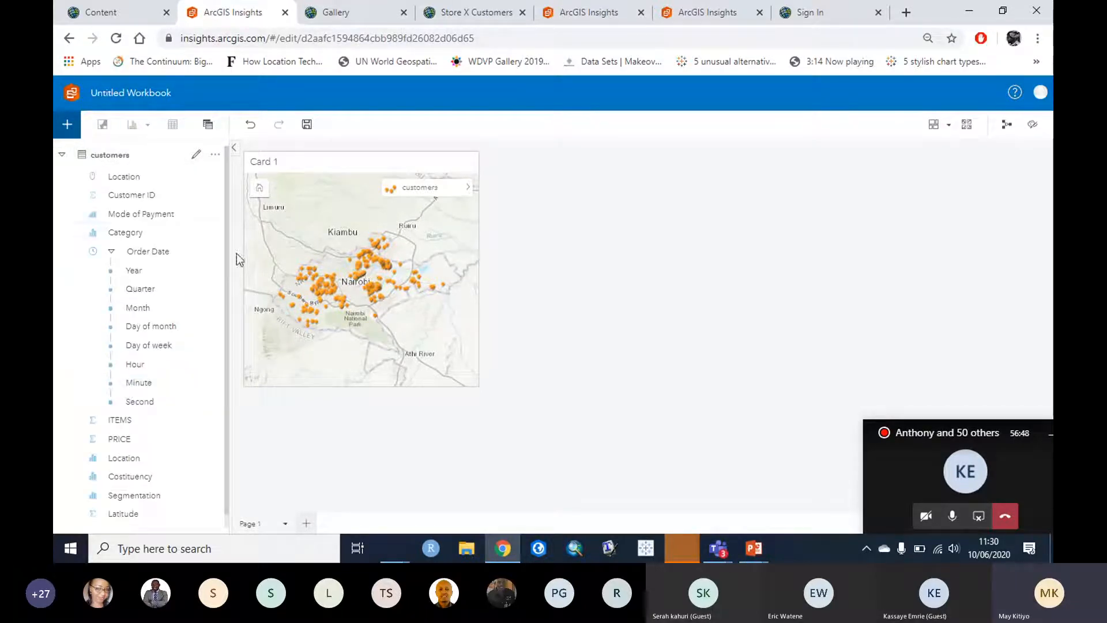
# Step: Scroll through the customer fields down to Order Date, then select the map card
pyautogui.scroll(-1, 226, 191)
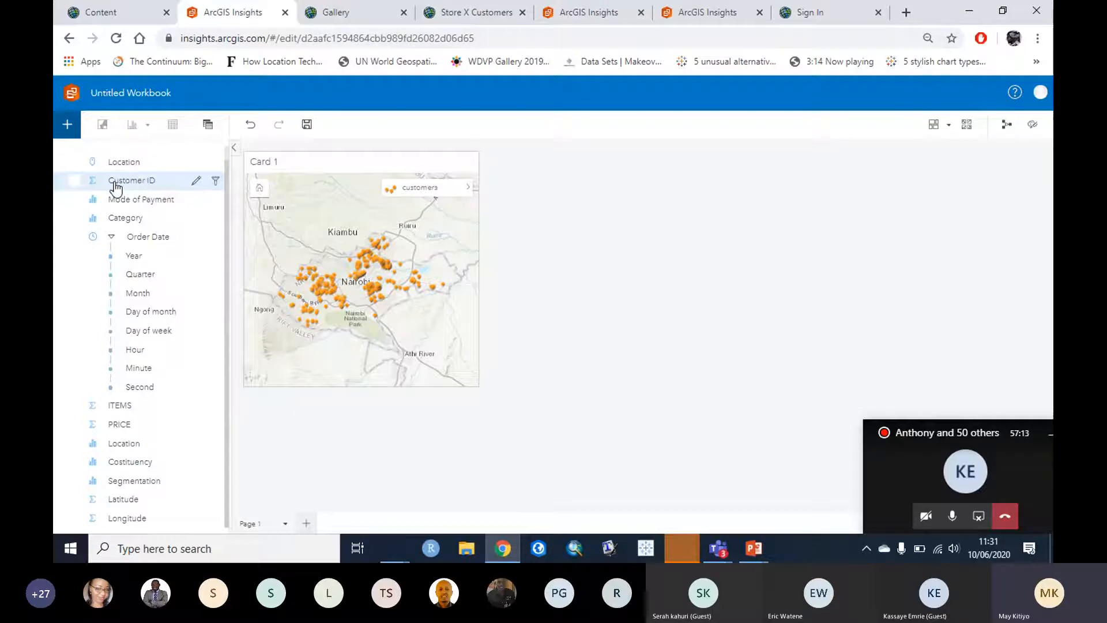
pyautogui.click(342, 181)
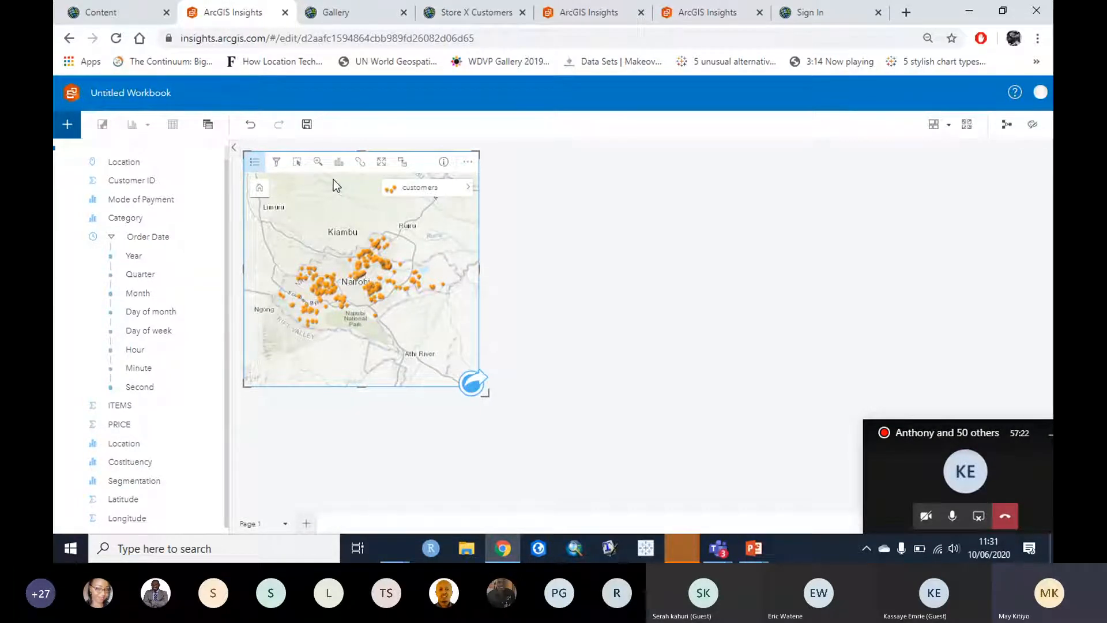
# Step: Change the customers layer symbol type to Heat Map and reframe the map on Nairobi
pyautogui.click(467, 188)
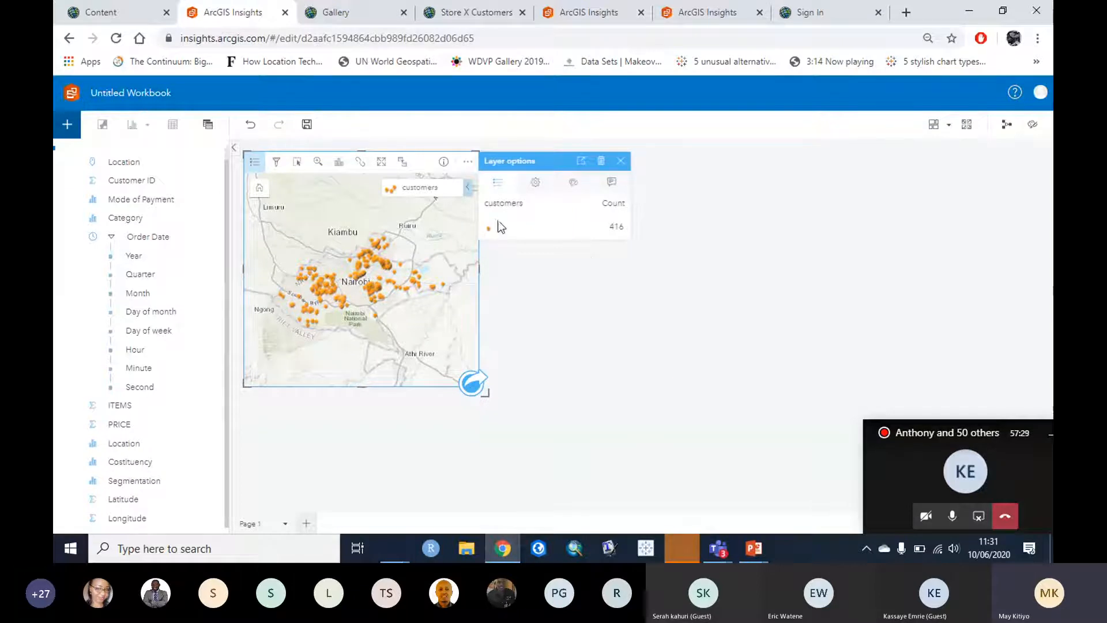
pyautogui.click(535, 183)
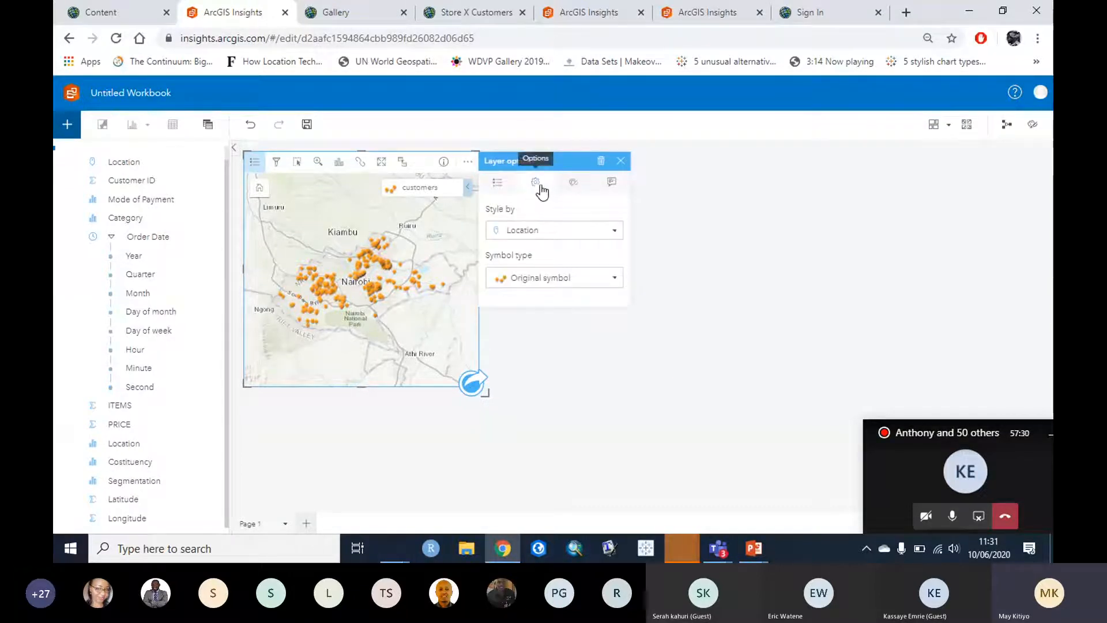
pyautogui.click(606, 277)
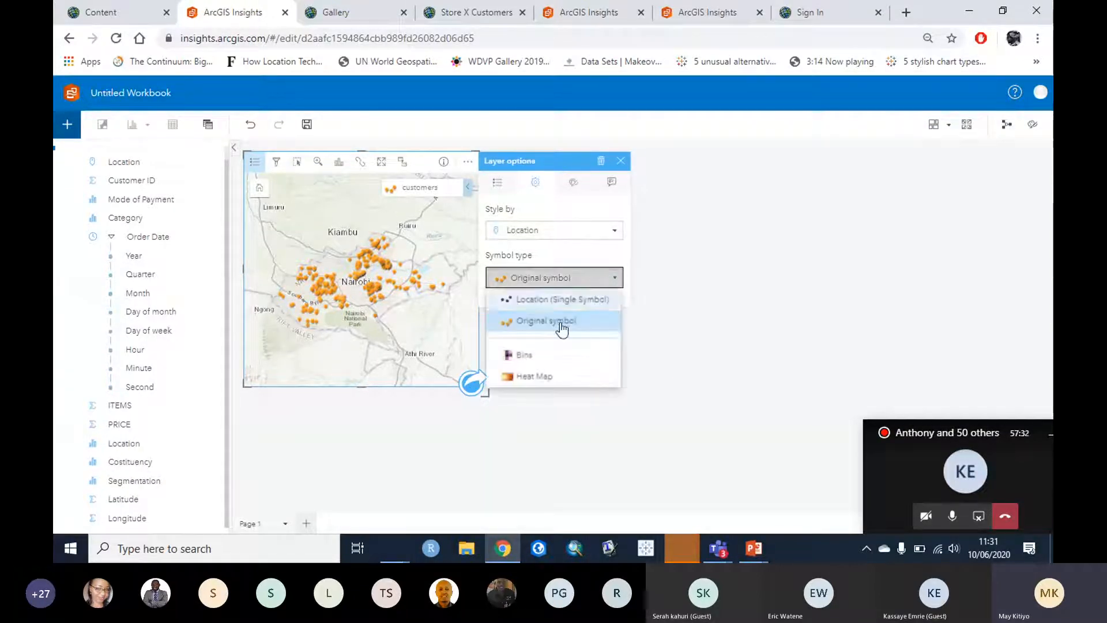
pyautogui.click(542, 377)
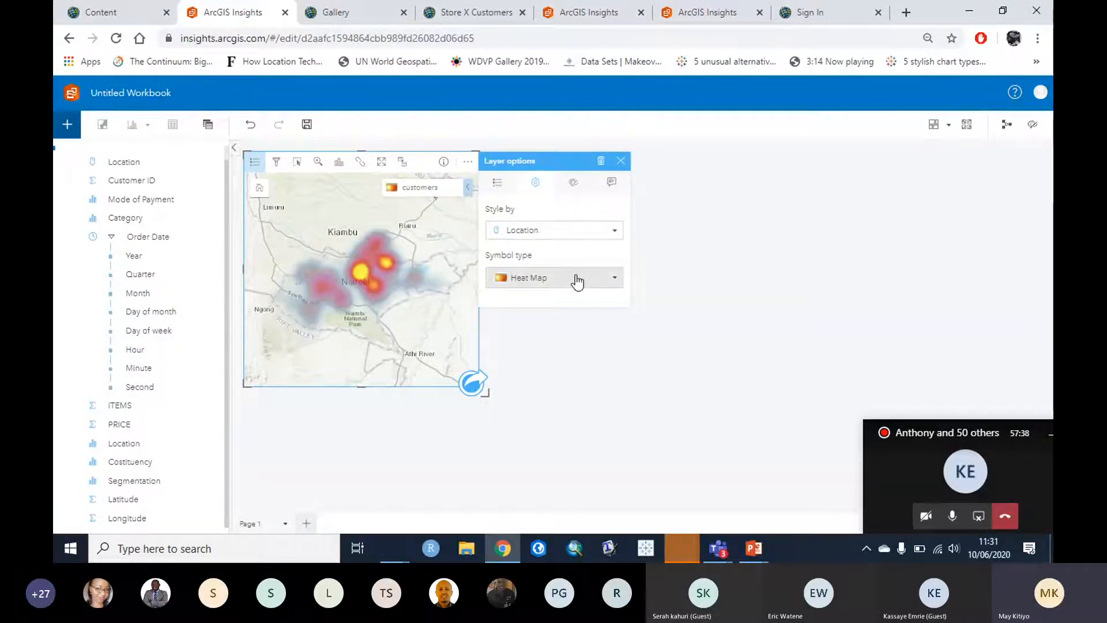
pyautogui.click(620, 162)
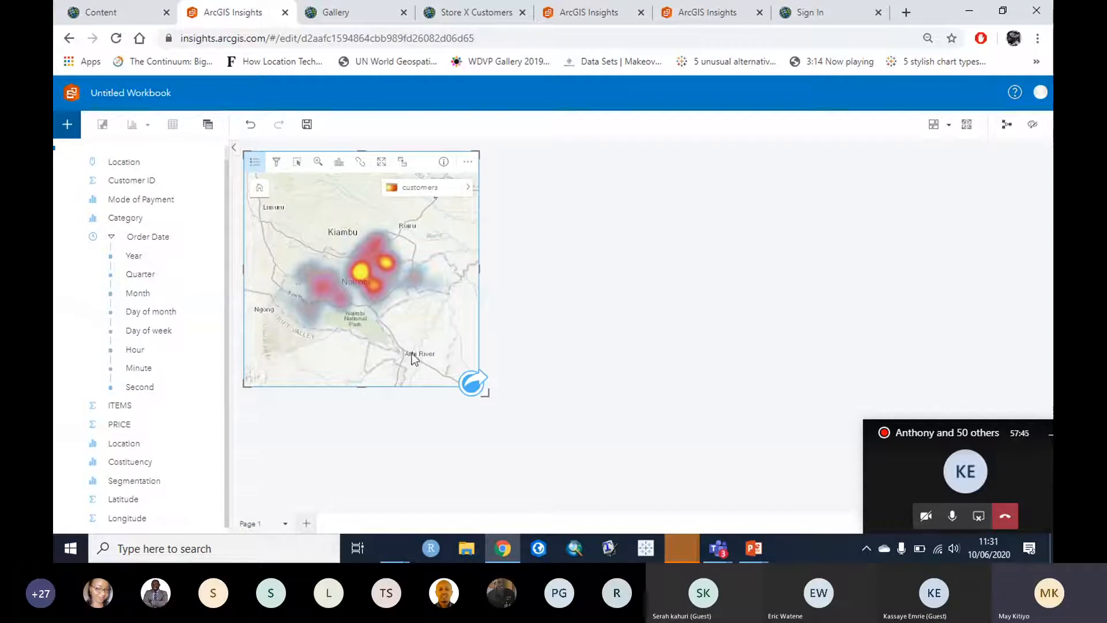
pyautogui.scroll(2, 351, 331)
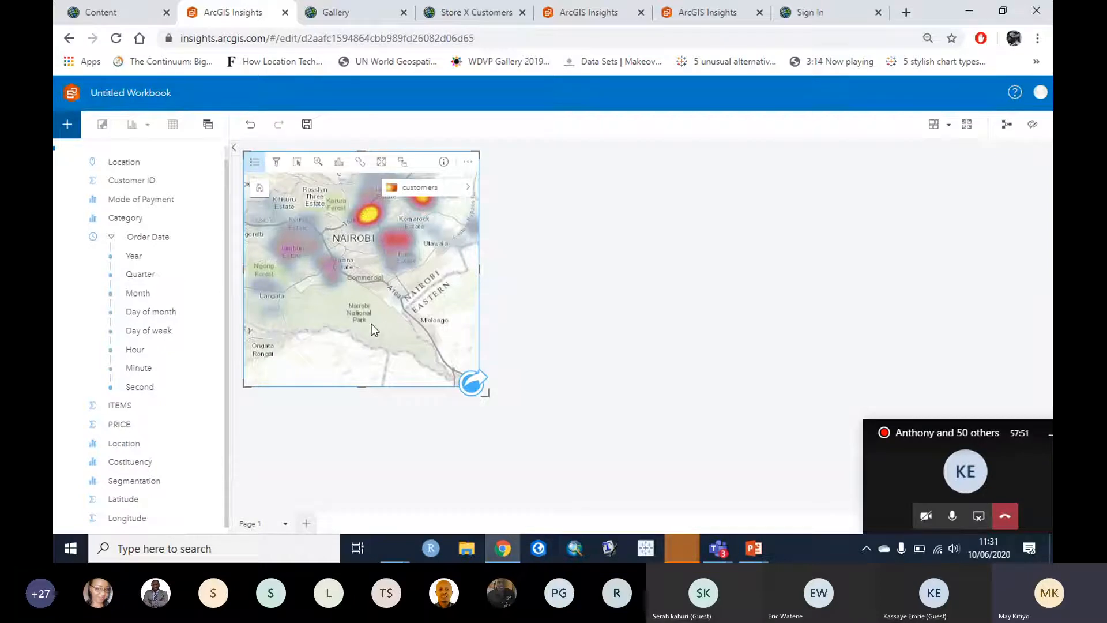
pyautogui.moveTo(320, 306)
pyautogui.mouseDown()
pyautogui.moveTo(358, 307)
pyautogui.moveTo(329, 320)
pyautogui.mouseUp()
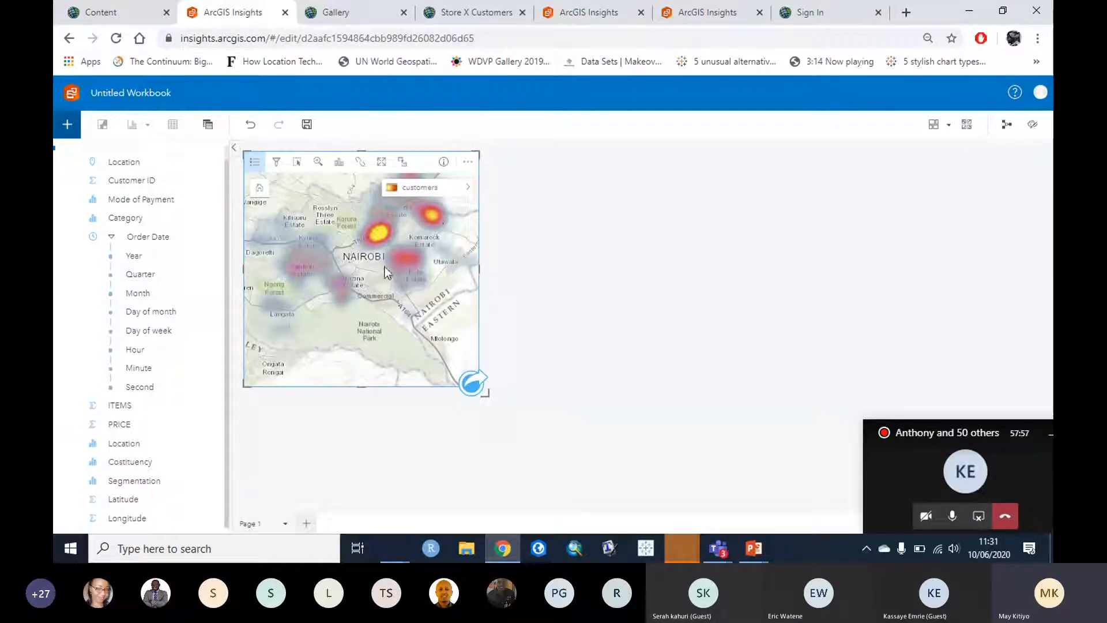
pyautogui.scroll(1, 329, 322)
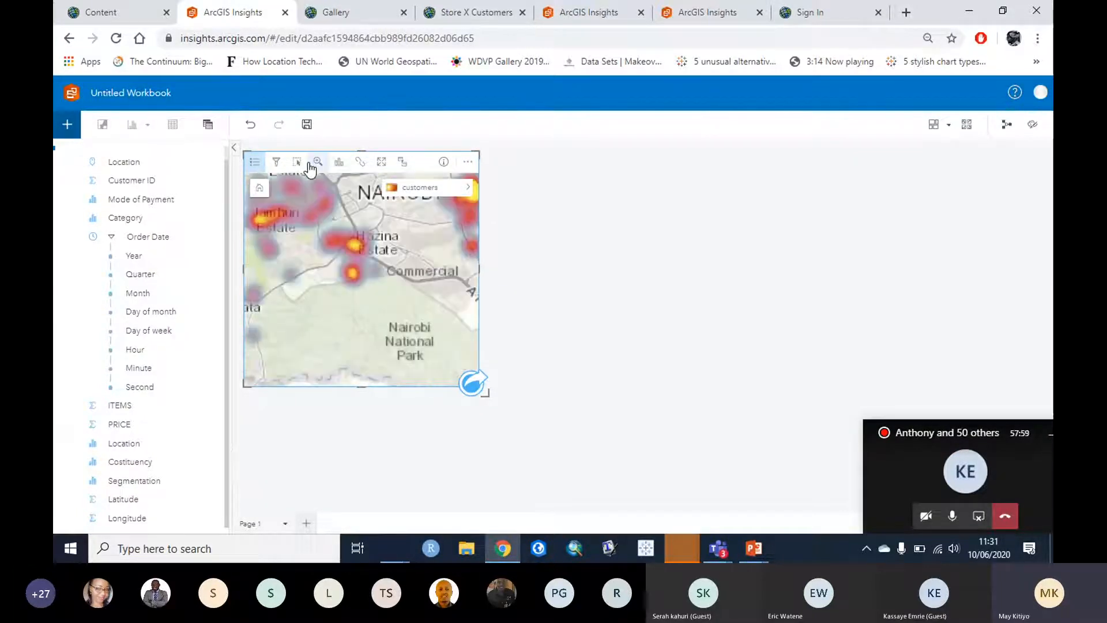
pyautogui.scroll(-1, 406, 215)
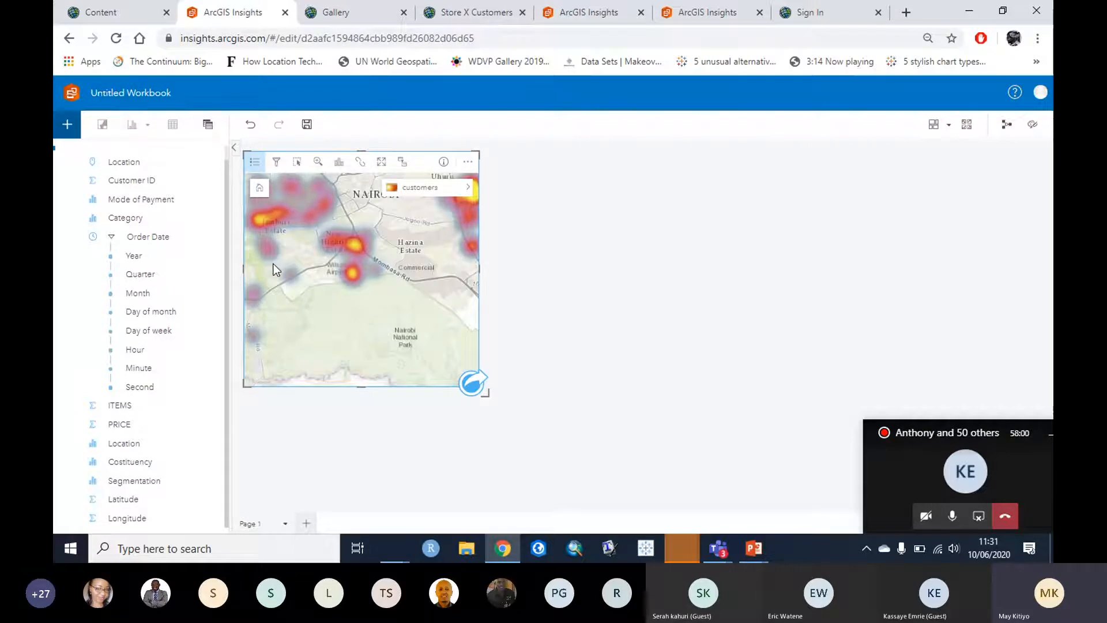
pyautogui.click(260, 188)
# Step: Replace the heat map card's 'Card 1' title with 'Density', then view the Store X Customers map
pyautogui.click(548, 213)
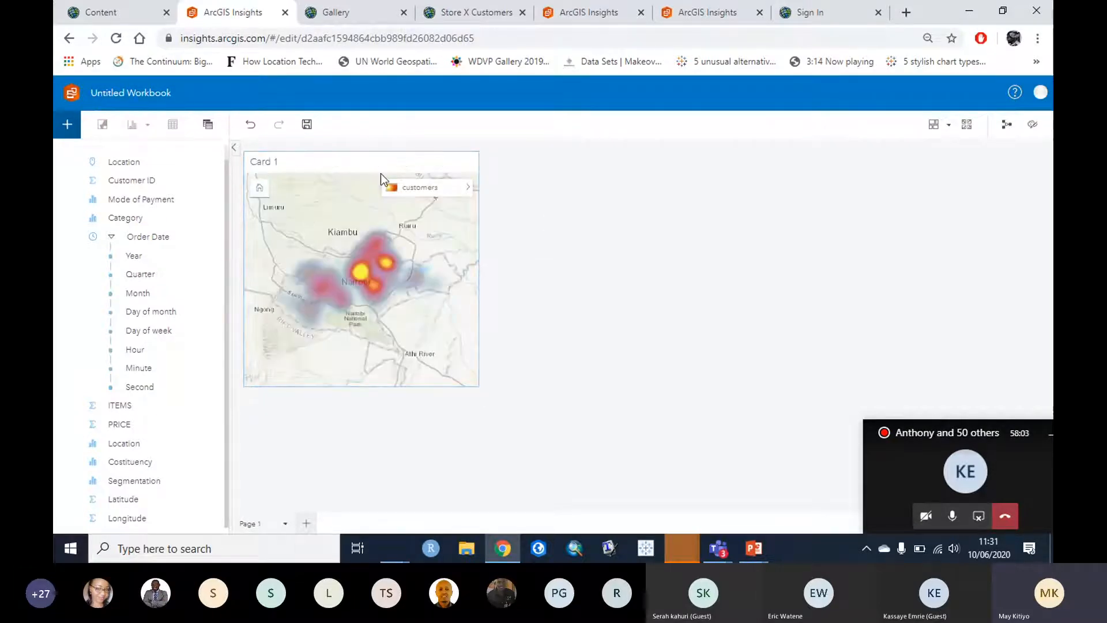
pyautogui.click(304, 162)
pyautogui.click(566, 241)
pyautogui.tripleClick(261, 164)
pyautogui.press('BackSpace')
pyautogui.press('Return')
pyautogui.write('D')
pyautogui.press('BackSpace')
pyautogui.write('D')
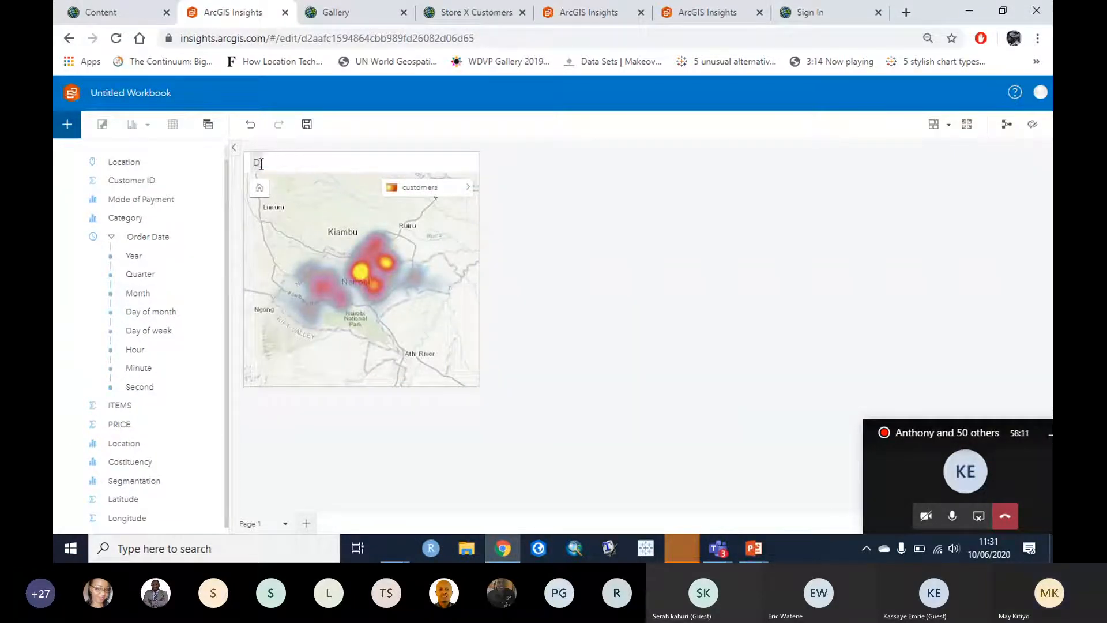
pyautogui.write('ensity')
pyautogui.click(680, 276)
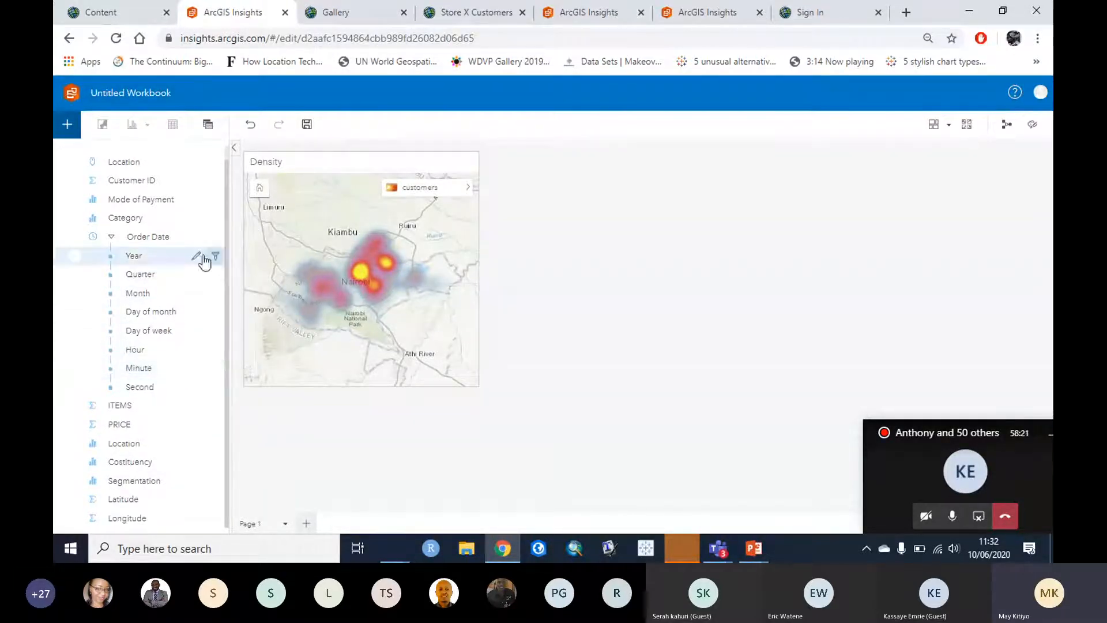
pyautogui.click(472, 17)
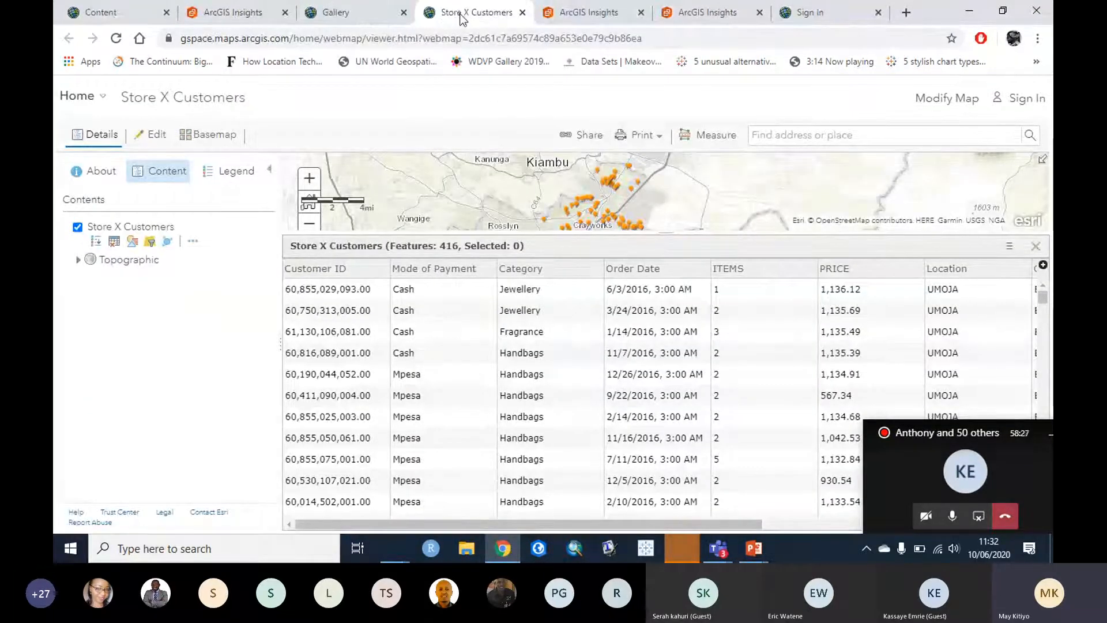
# Step: Close the Gallery tab, review the attribute table, and select Mode of Payment in Insights
pyautogui.click(404, 12)
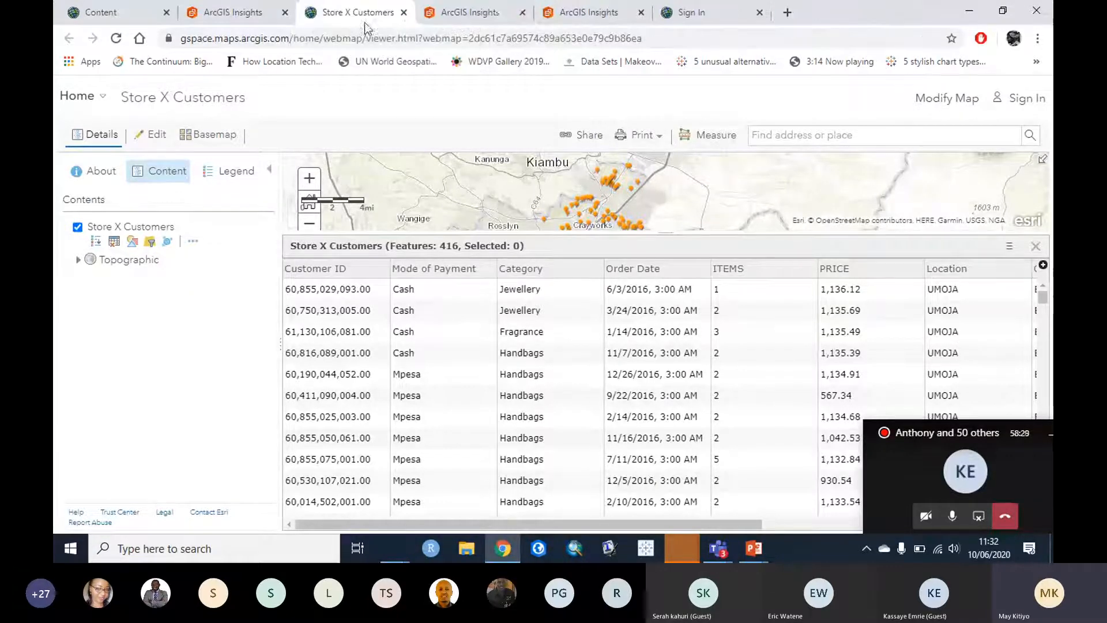
pyautogui.click(243, 14)
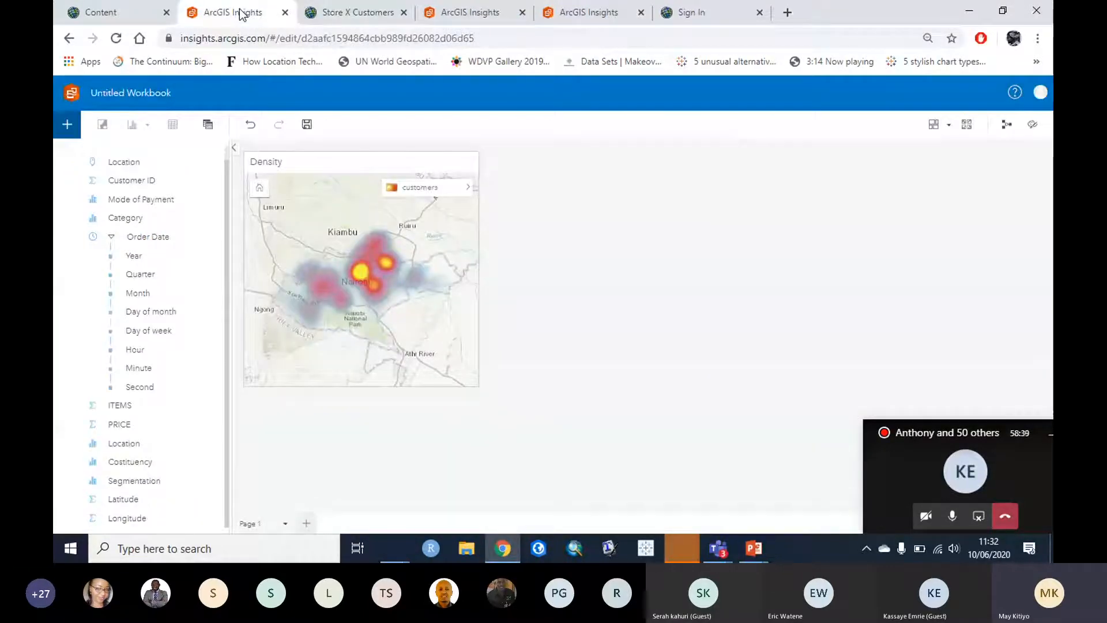
pyautogui.click(332, 14)
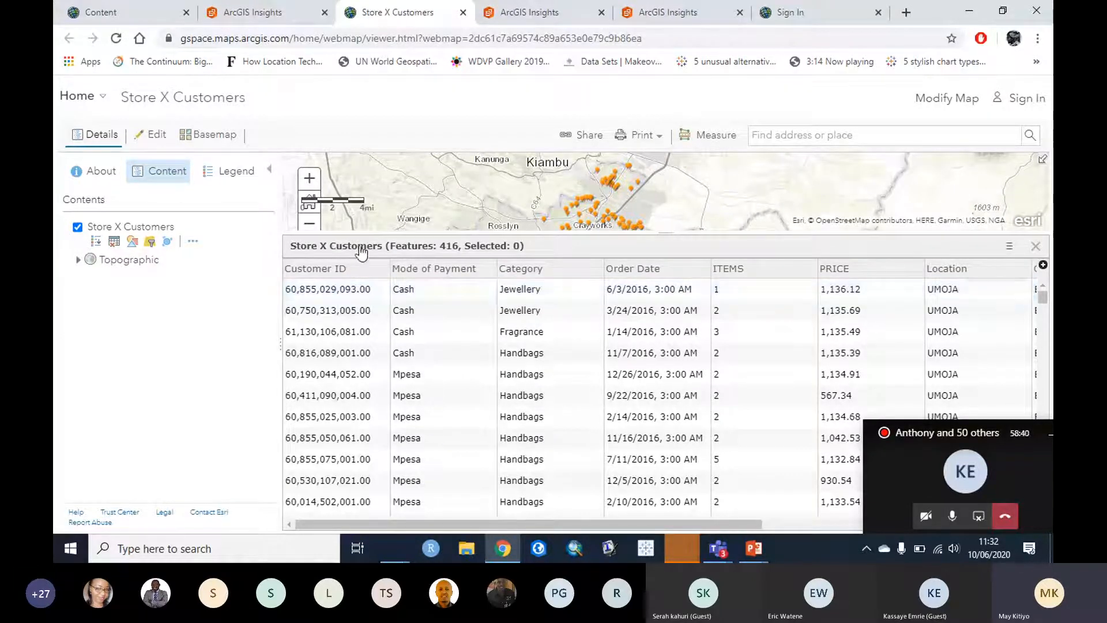
pyautogui.click(252, 12)
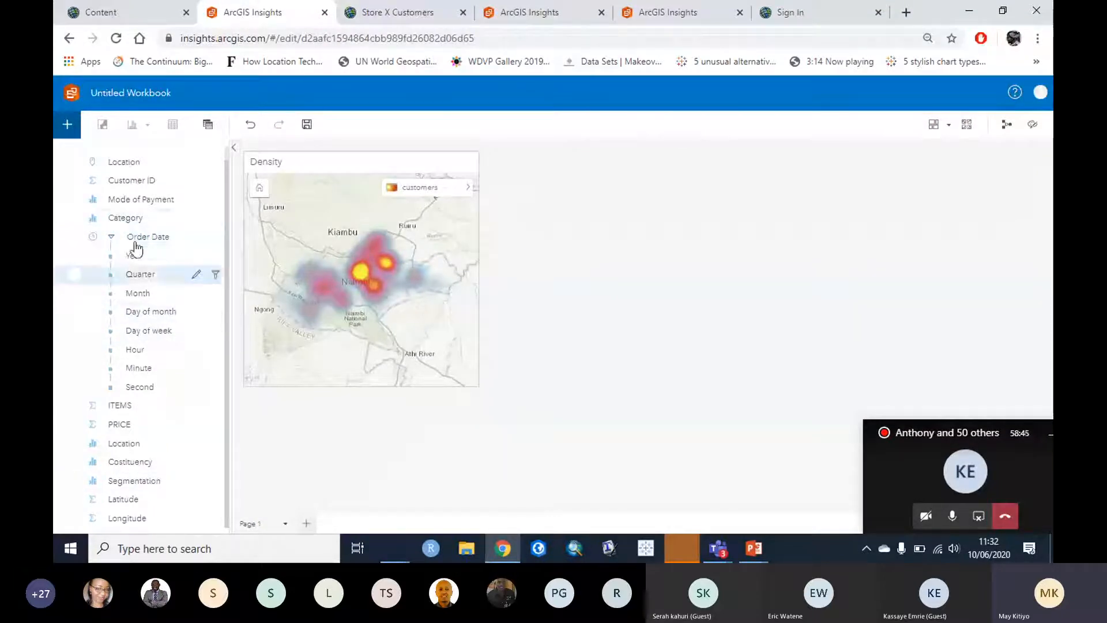
pyautogui.click(144, 199)
# Step: Chart Mode of Payment counts on a new card and convert it to a Bubble Chart
pyautogui.moveTo(126, 199); pyautogui.dragTo(614, 216)
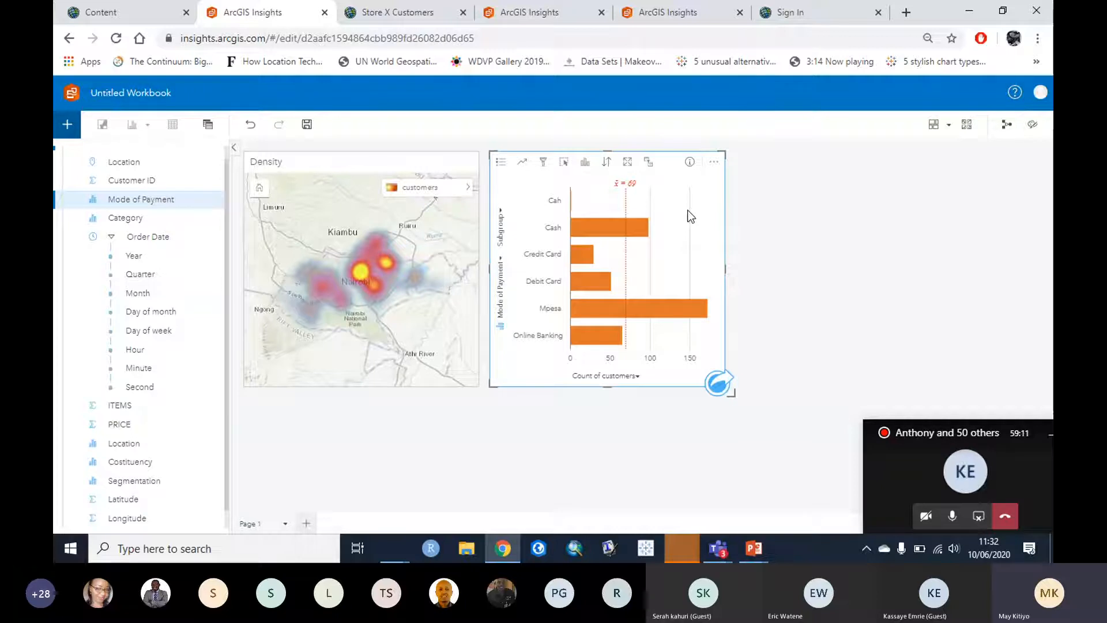
pyautogui.click(585, 162)
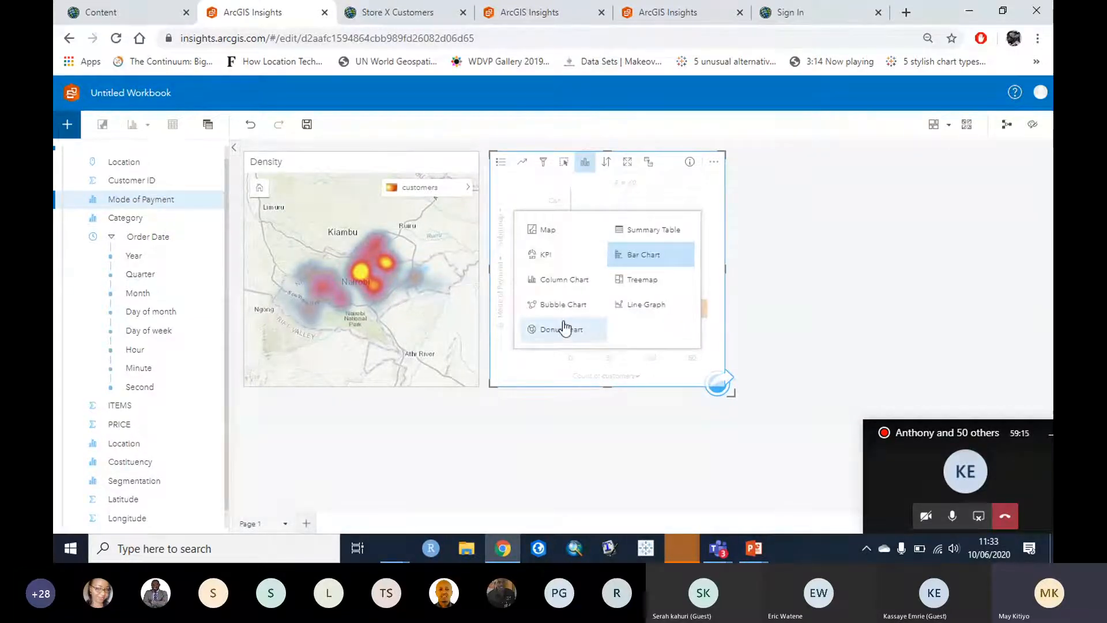
pyautogui.click(551, 304)
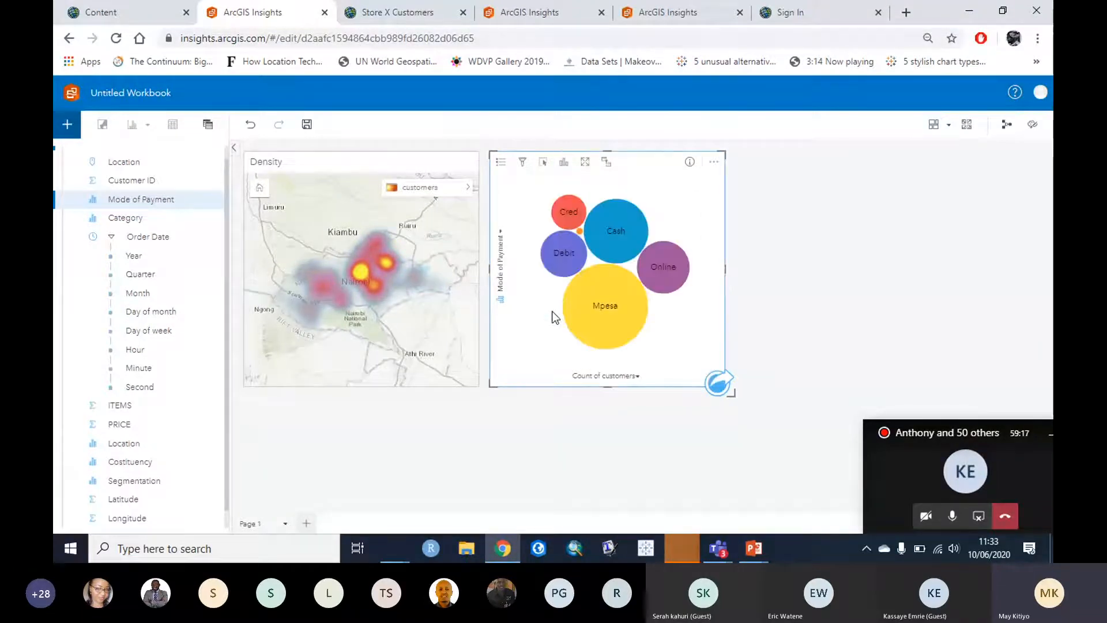
pyautogui.click(842, 298)
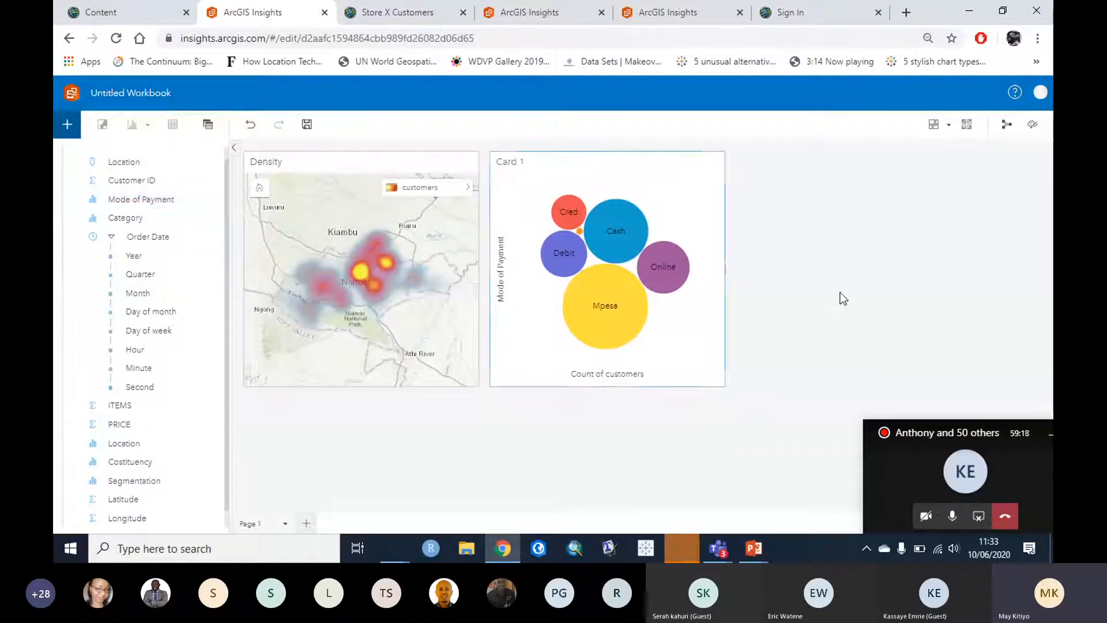
pyautogui.click(671, 200)
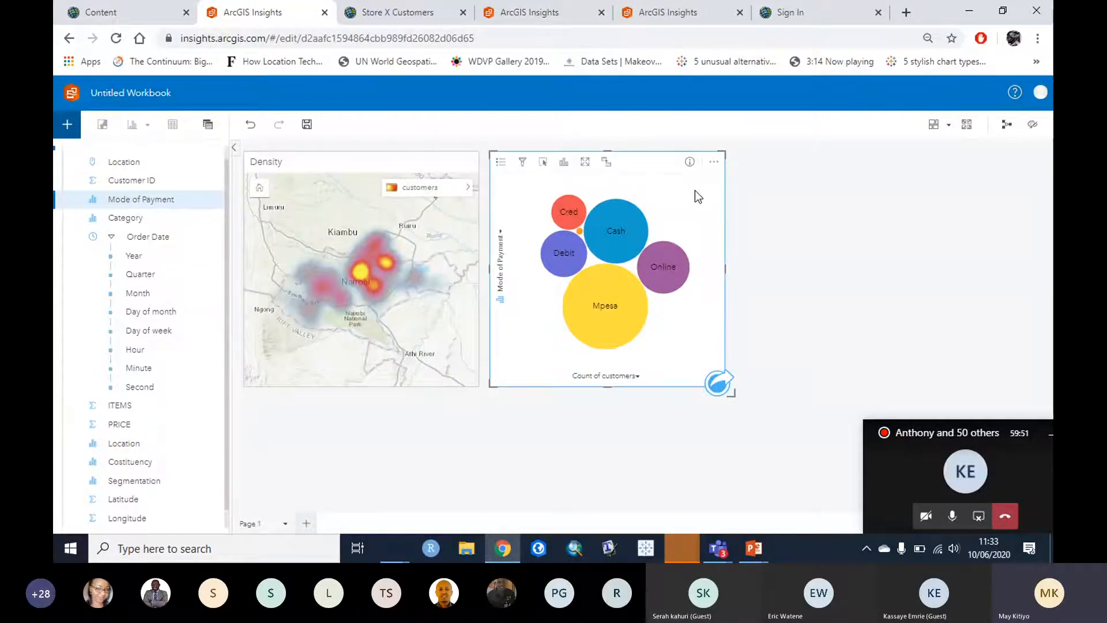
# Step: Title the bubble chart card 'Mode of Payment'
pyautogui.moveTo(626, 290)
pyautogui.moveTo(555, 271)
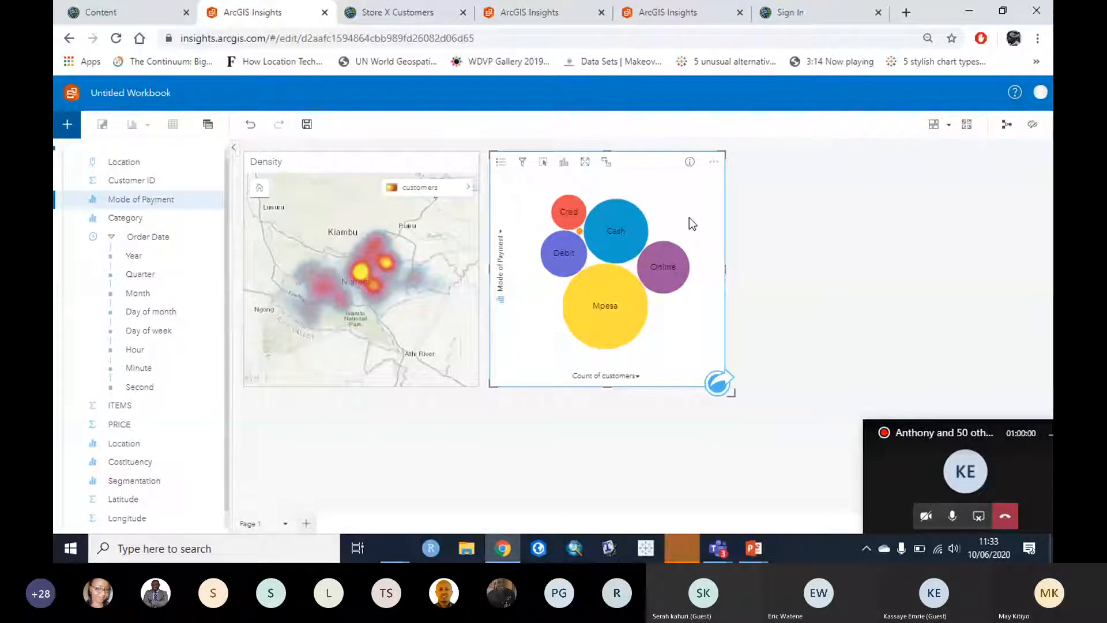
pyautogui.click(518, 163)
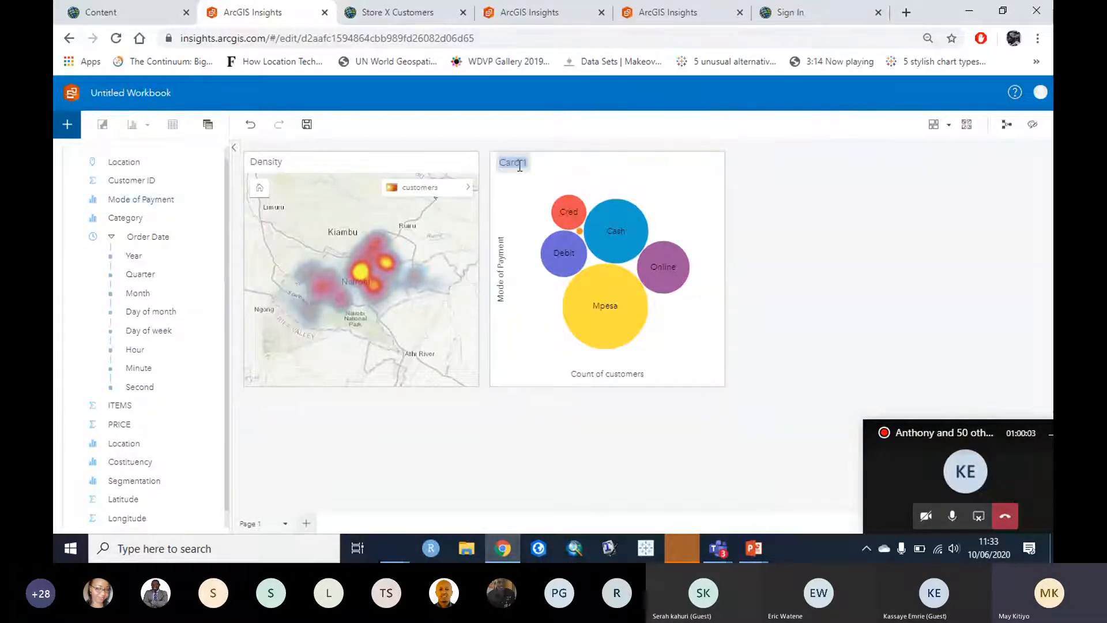
pyautogui.write('Mode of Payment')
pyautogui.click(842, 189)
# Step: Filter the Density map by the Mpesa and Cash bubbles, then clear both filters
pyautogui.click(603, 304)
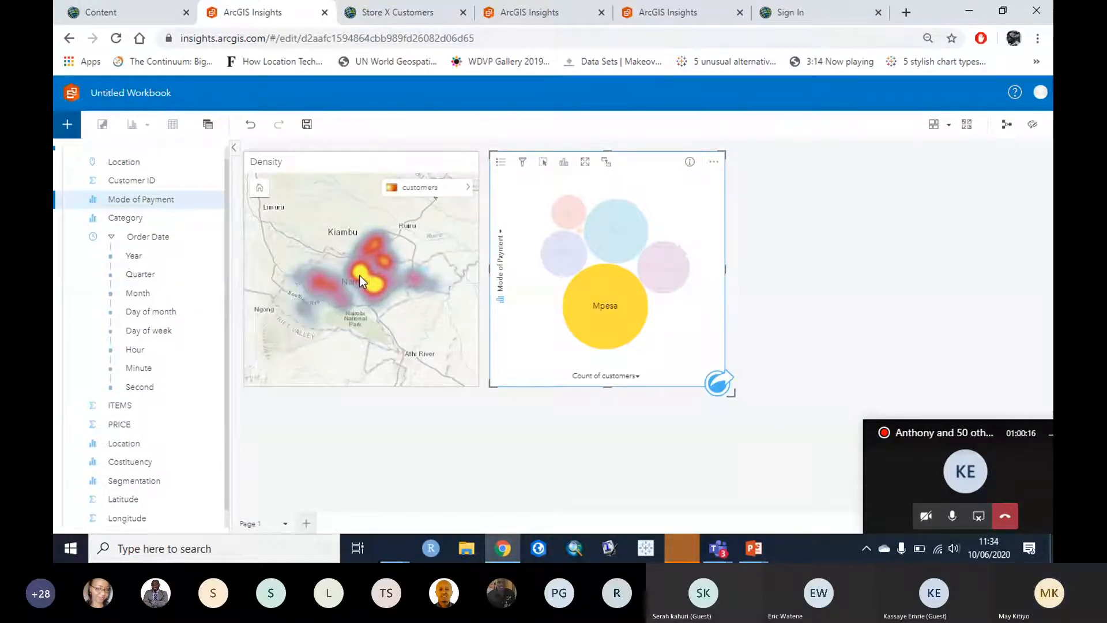
pyautogui.click(676, 337)
pyautogui.click(627, 234)
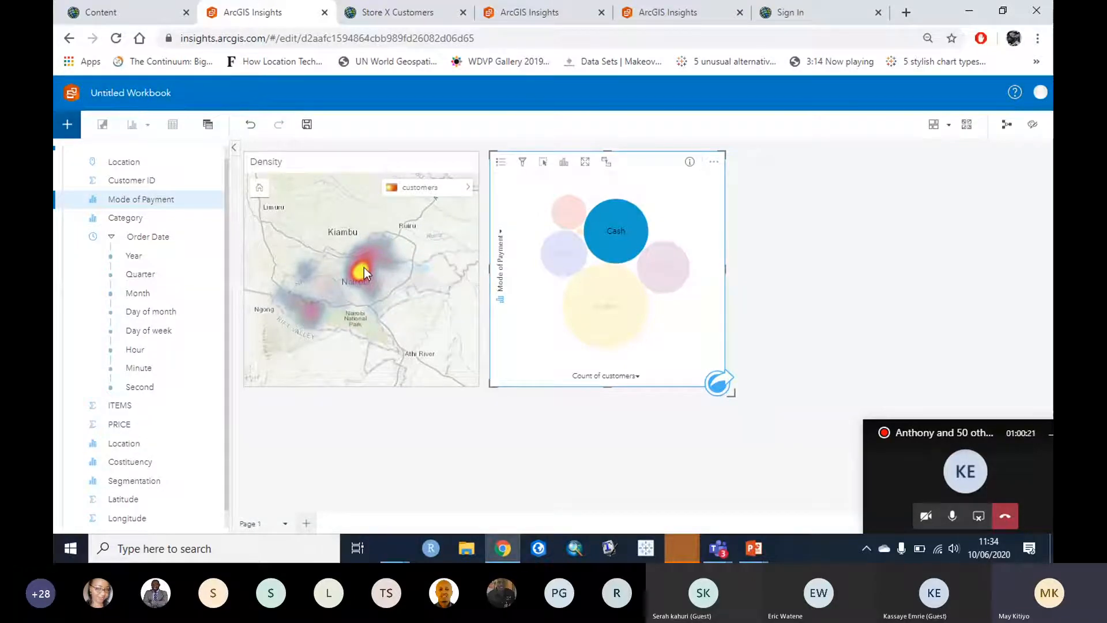
pyautogui.click(696, 201)
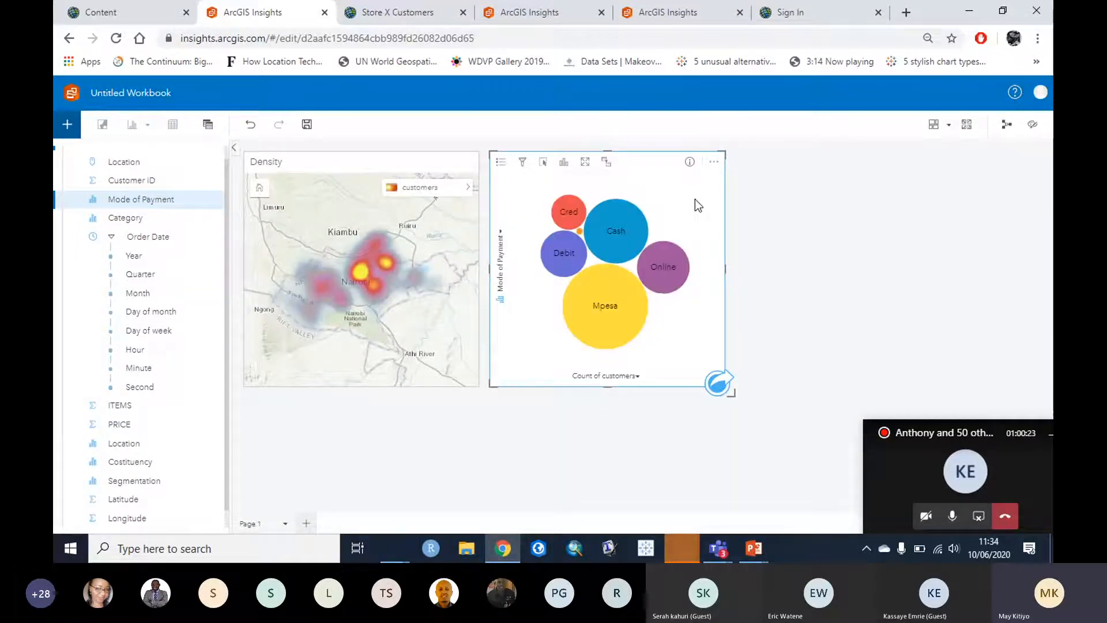
pyautogui.click(395, 19)
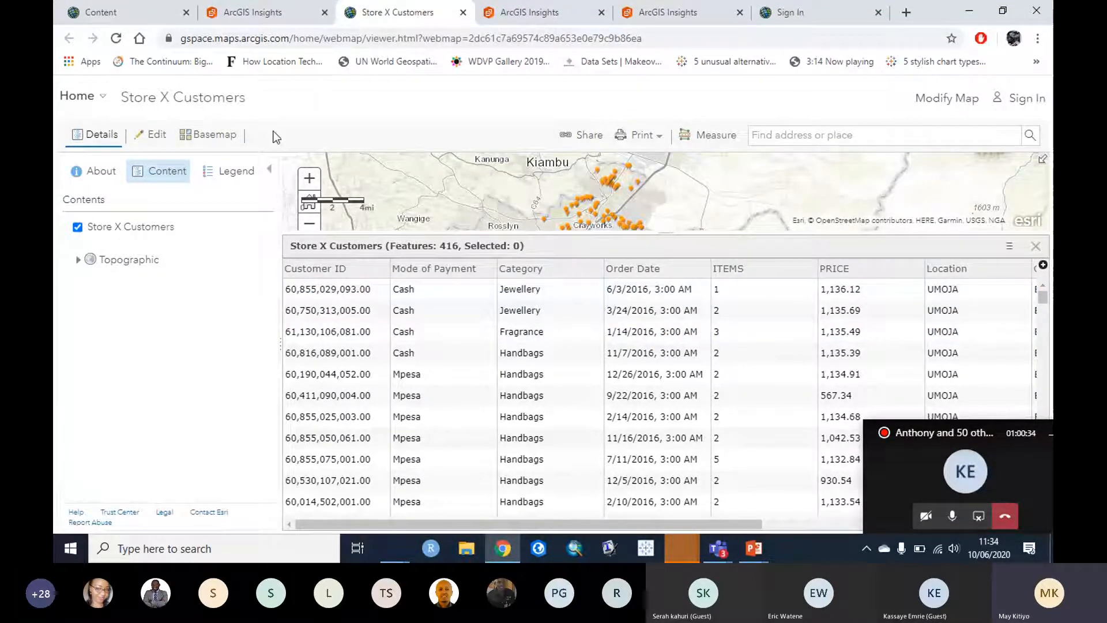
pyautogui.click(246, 14)
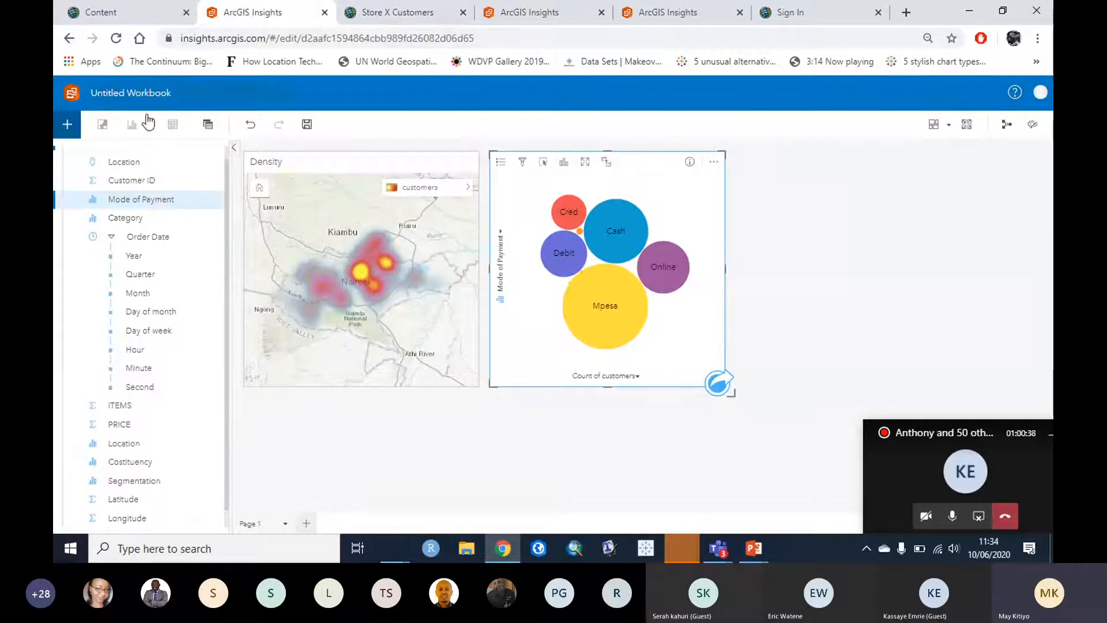
# Step: Drop the Order Date field on the Time Series zone to create a third card
pyautogui.click(155, 241)
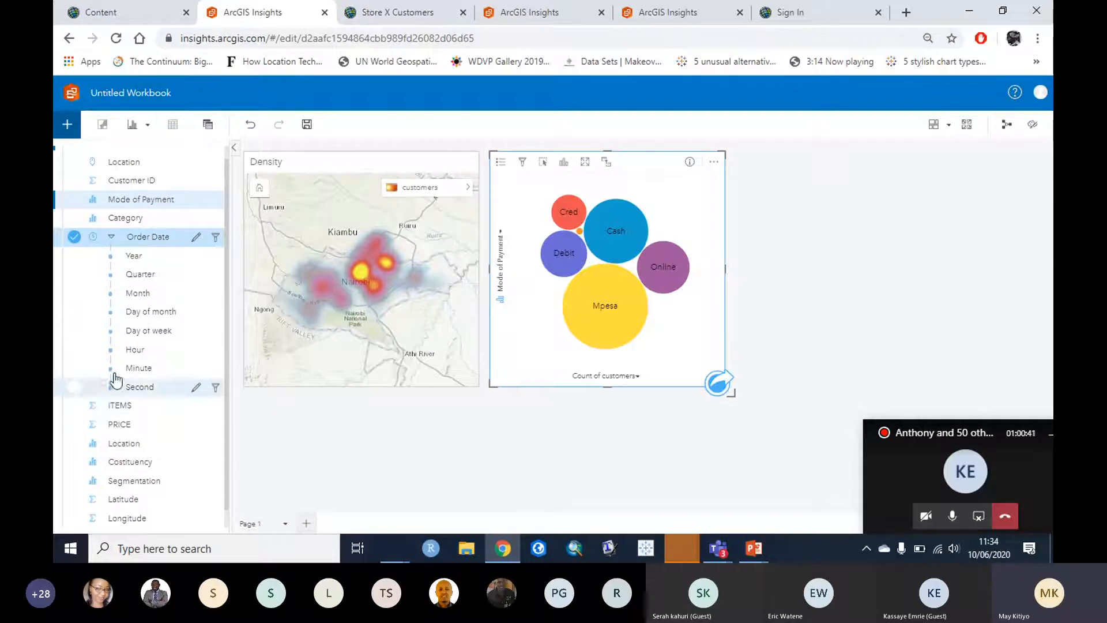
pyautogui.moveTo(120, 241); pyautogui.dragTo(851, 278)
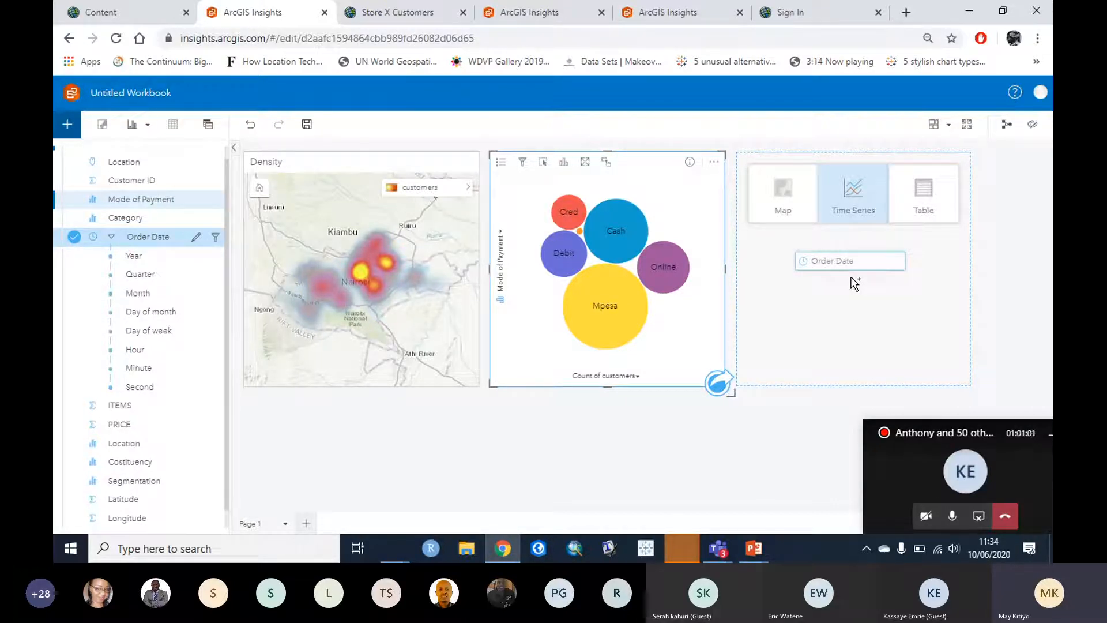
pyautogui.moveTo(851, 278); pyautogui.dragTo(860, 199)
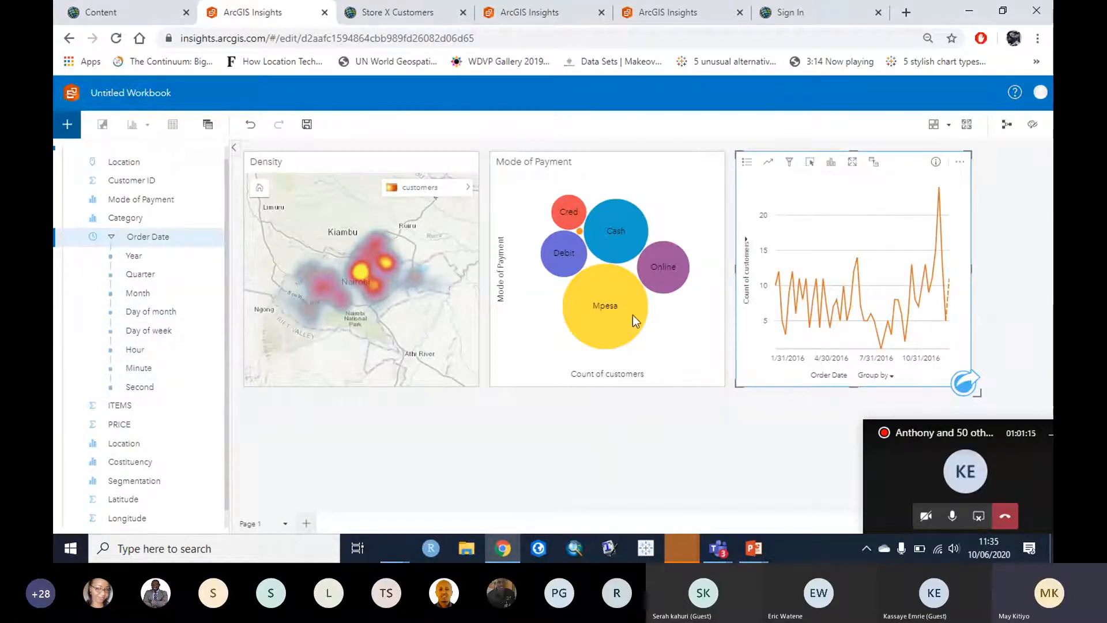
pyautogui.click(746, 248)
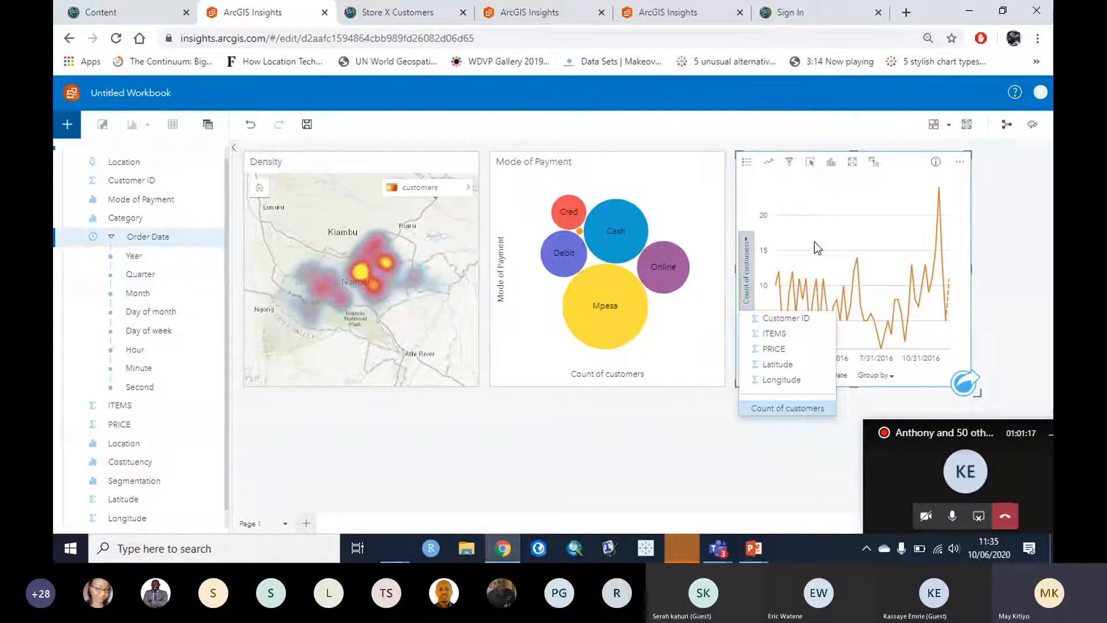
# Step: Plot Order Date – Month, then Order Date – Day of week, on the time-series line
pyautogui.click(847, 224)
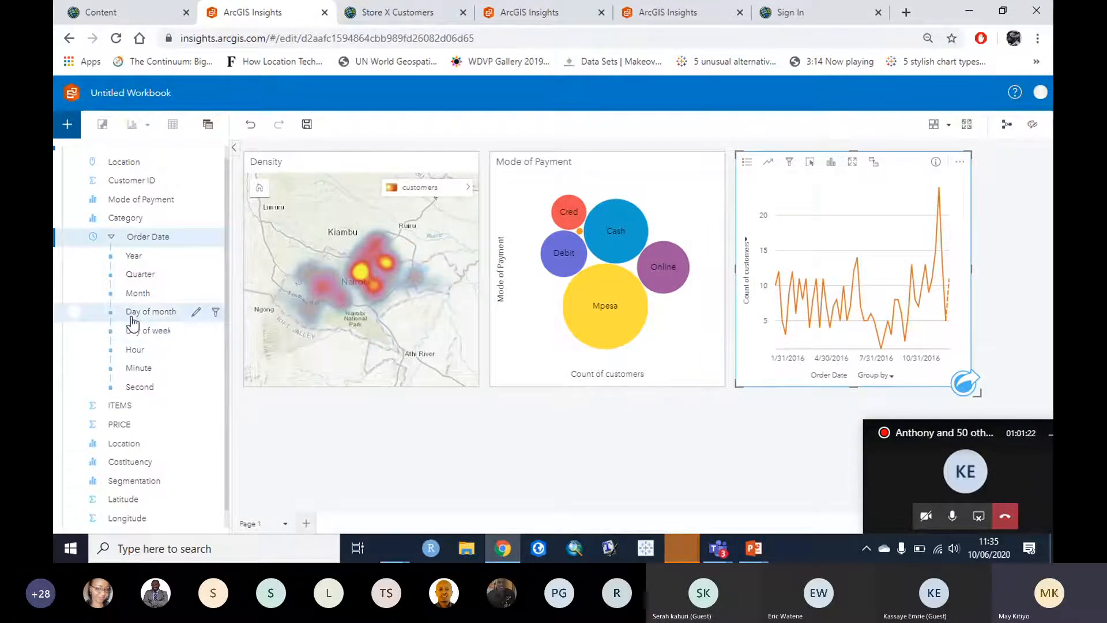
pyautogui.moveTo(148, 295); pyautogui.dragTo(867, 265)
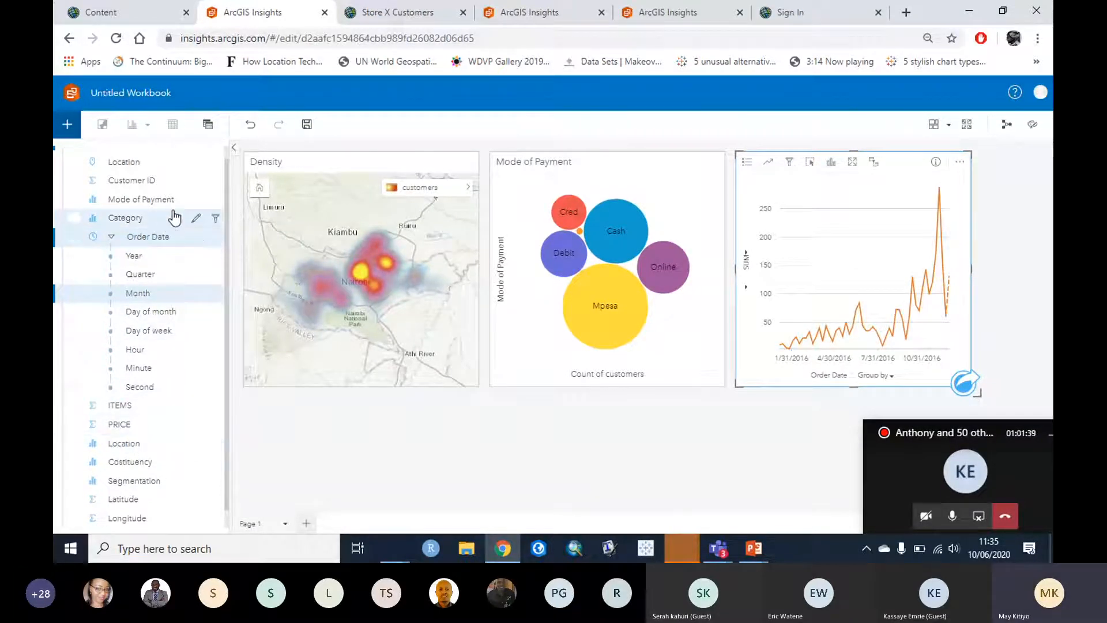
pyautogui.moveTo(144, 331); pyautogui.dragTo(869, 265)
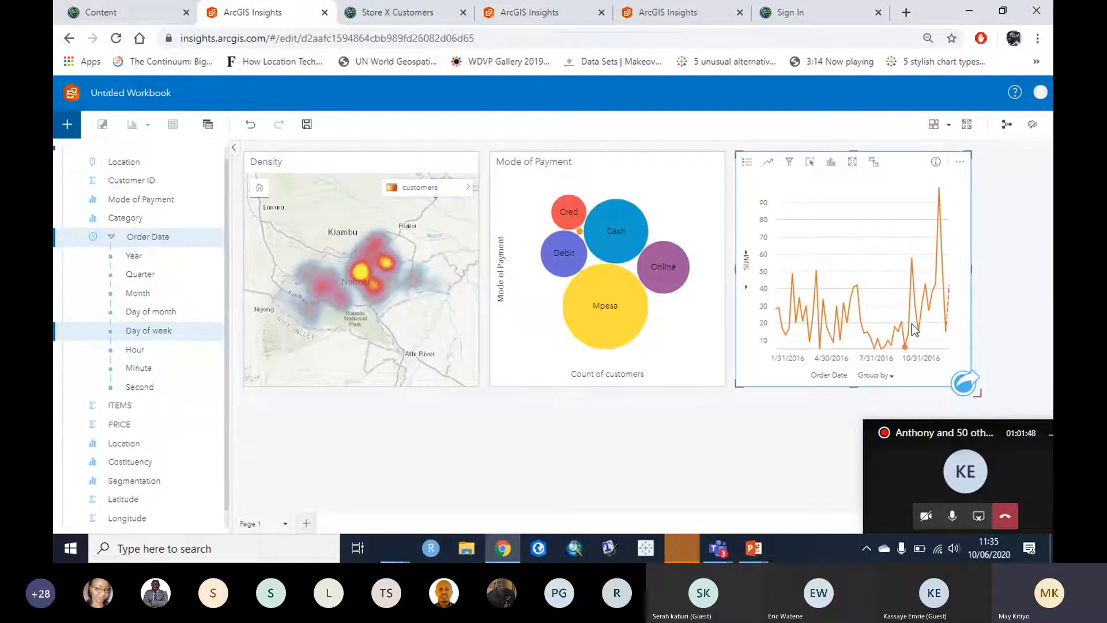
pyautogui.moveTo(940, 188)
pyautogui.click(622, 480)
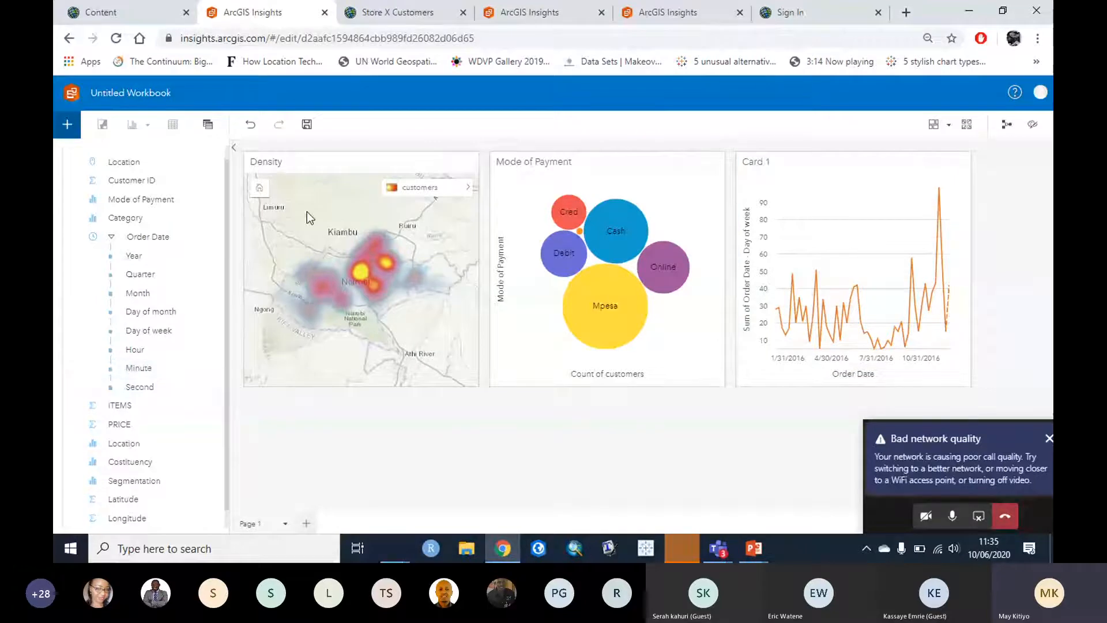
# Step: Build a second time series card (Card 2) plotting Sum of PRICE over Order Date
pyautogui.scroll(-1, 230, 237)
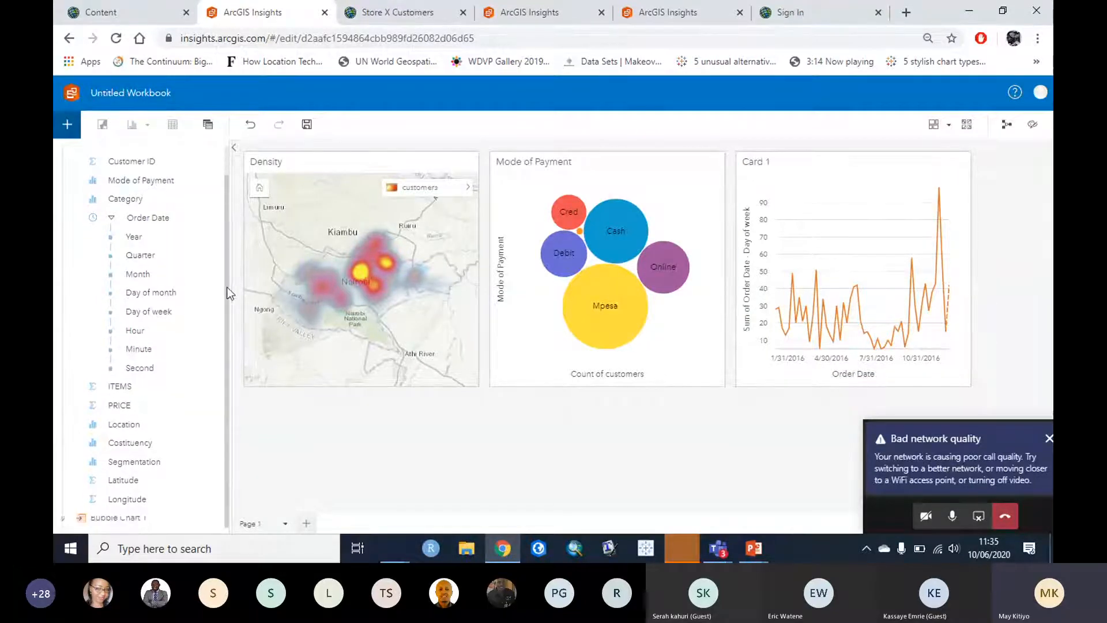
pyautogui.moveTo(133, 224); pyautogui.dragTo(366, 450)
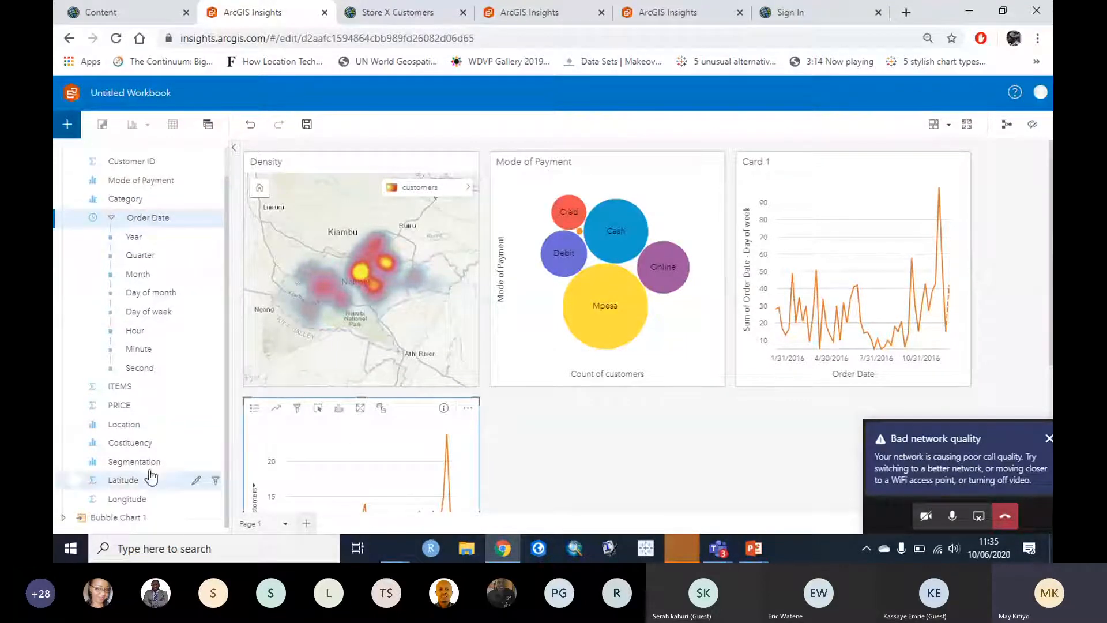
pyautogui.click(660, 426)
pyautogui.scroll(-1, 662, 427)
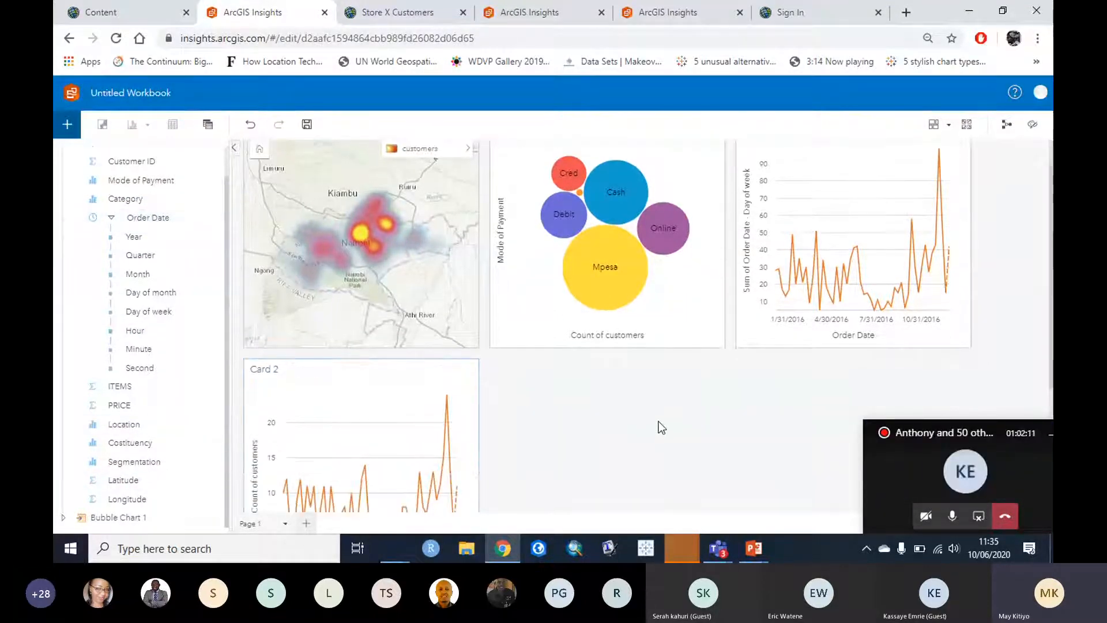
pyautogui.scroll(-3, 662, 428)
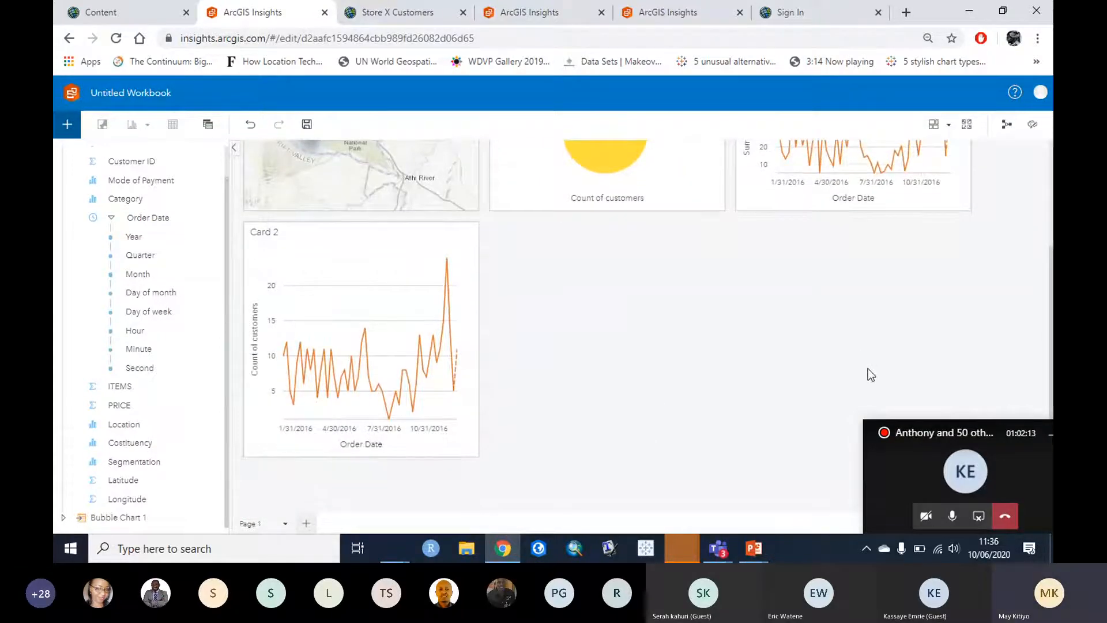
pyautogui.scroll(4, 868, 369)
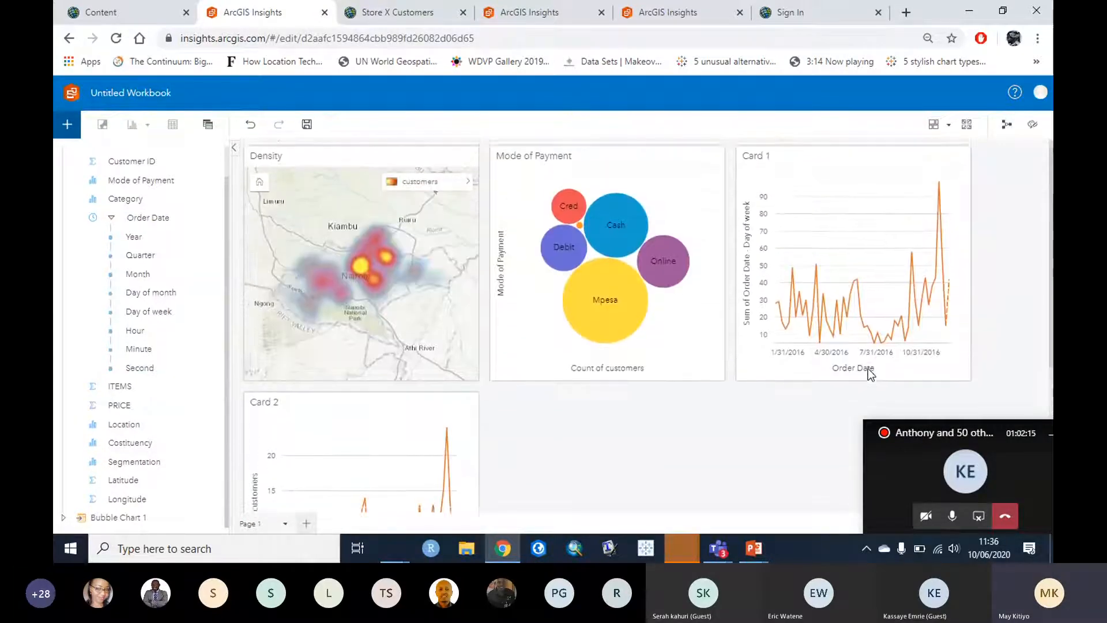
pyautogui.scroll(-4, 870, 375)
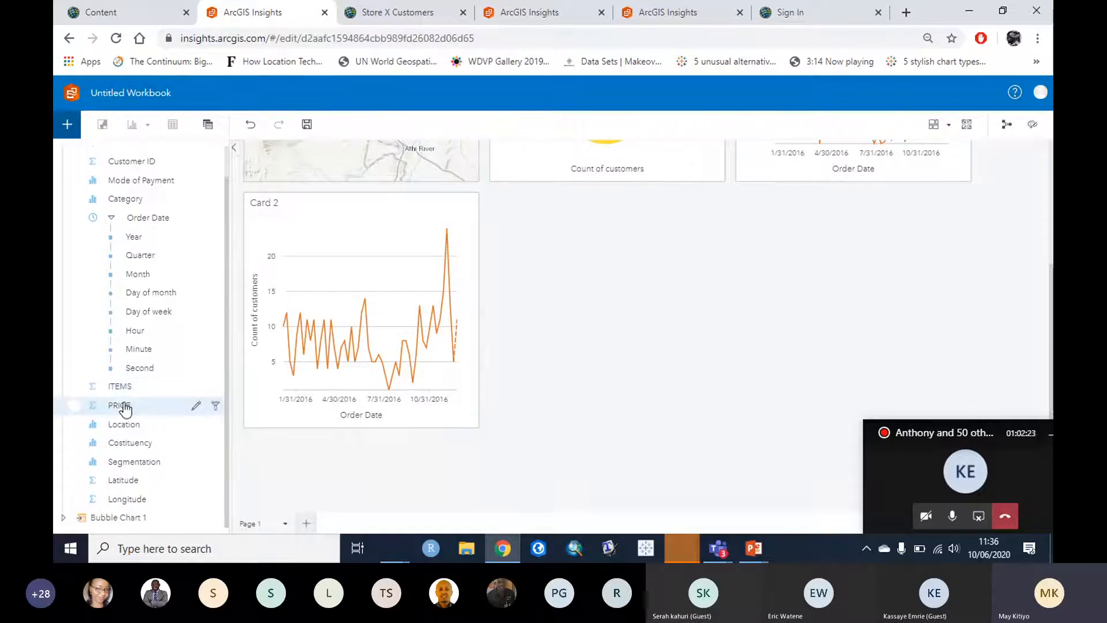
pyautogui.moveTo(125, 409); pyautogui.dragTo(354, 322)
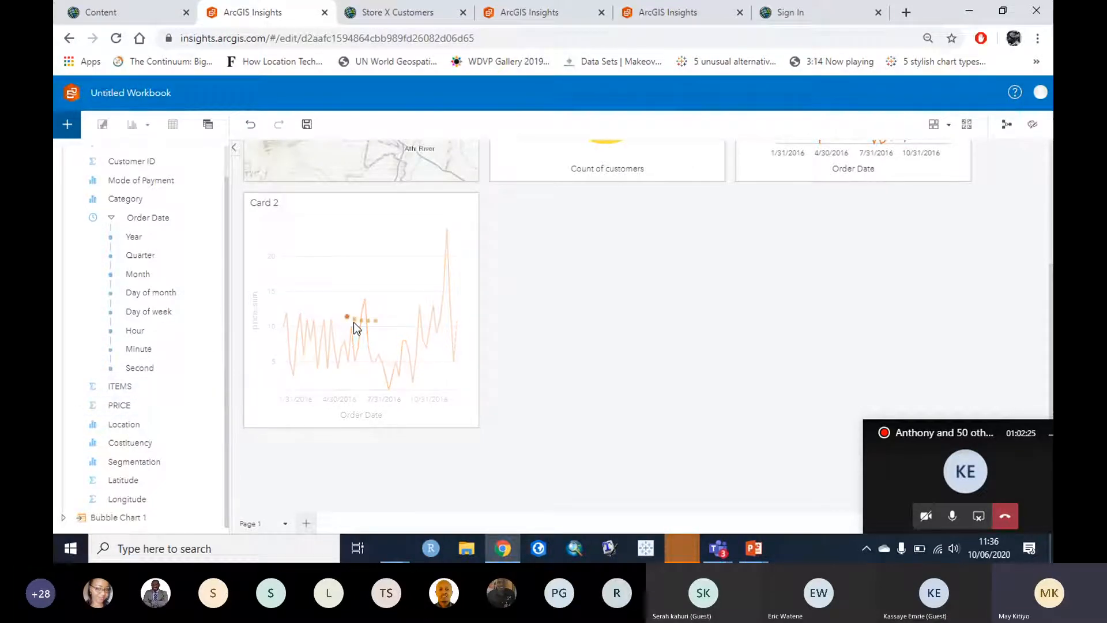
pyautogui.click(323, 203)
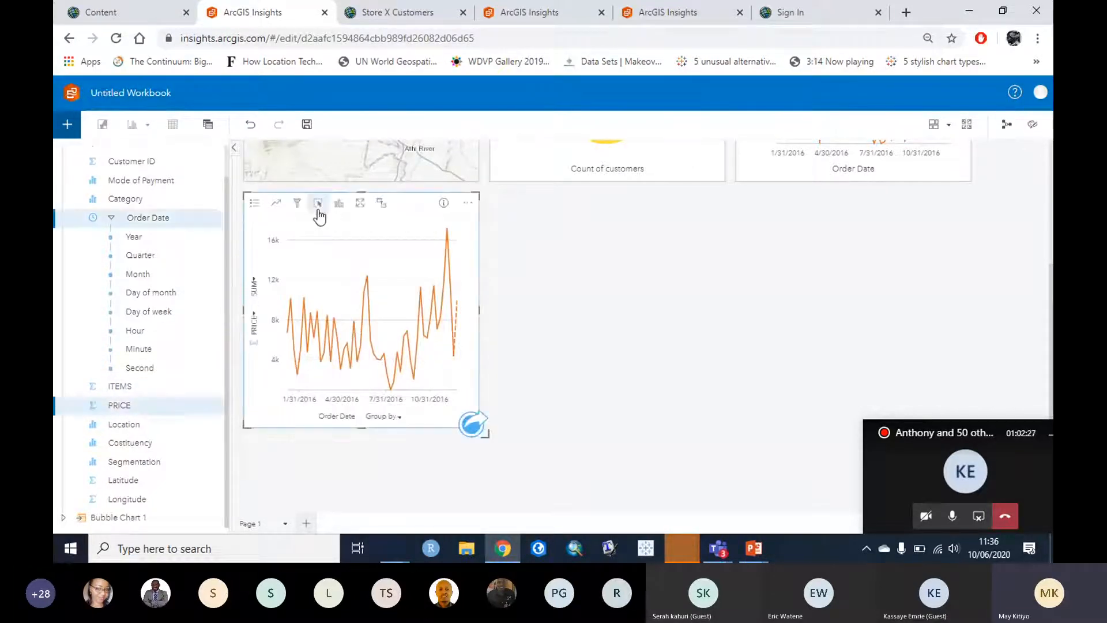
pyautogui.click(339, 203)
pyautogui.click(364, 241)
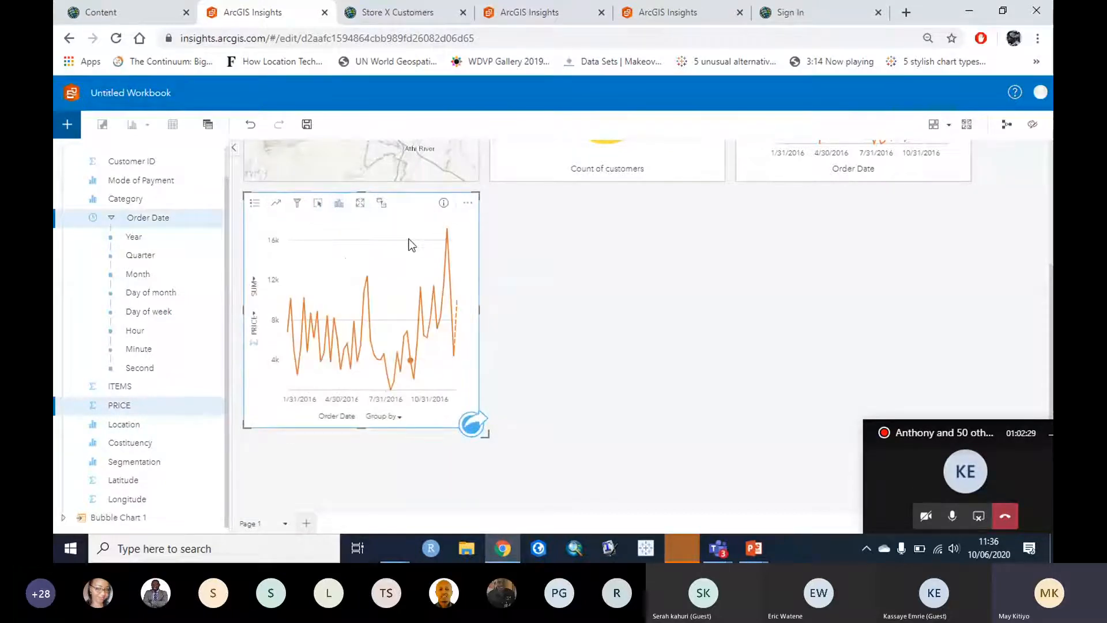
pyautogui.click(894, 332)
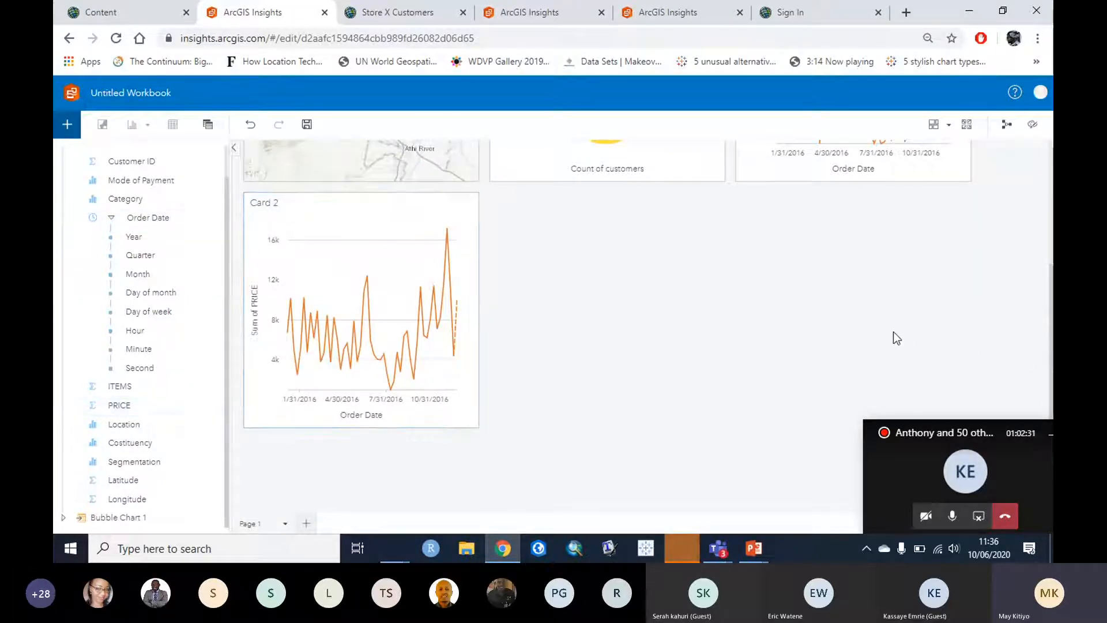
# Step: Delete the Card 2 Sum of PRICE line chart card
pyautogui.scroll(3, 894, 332)
pyautogui.scroll(1, 894, 338)
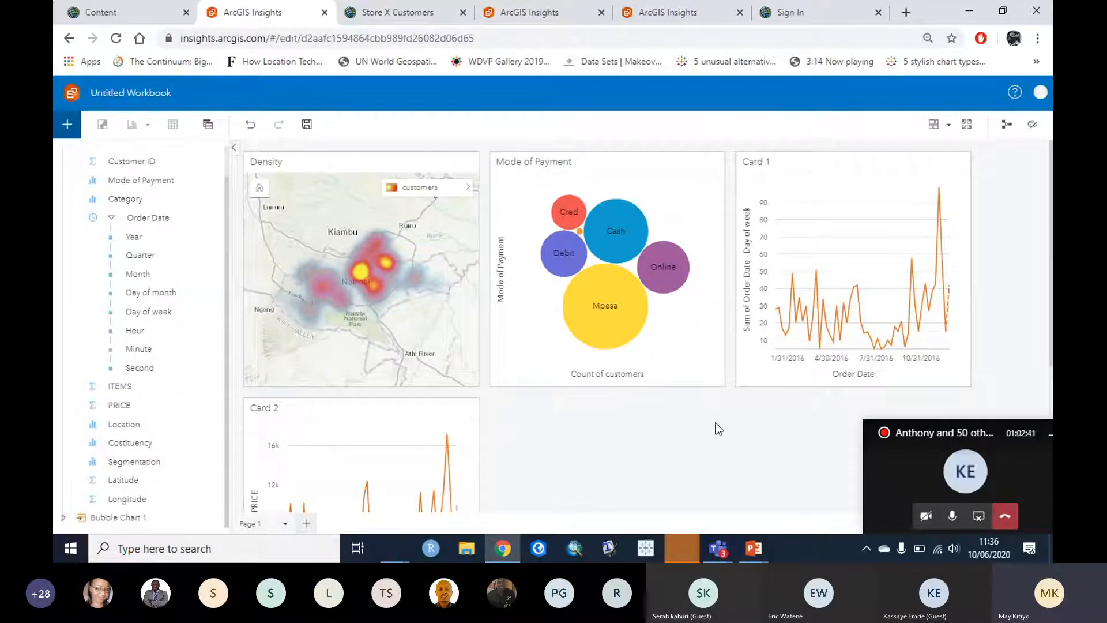
pyautogui.scroll(-2, 697, 423)
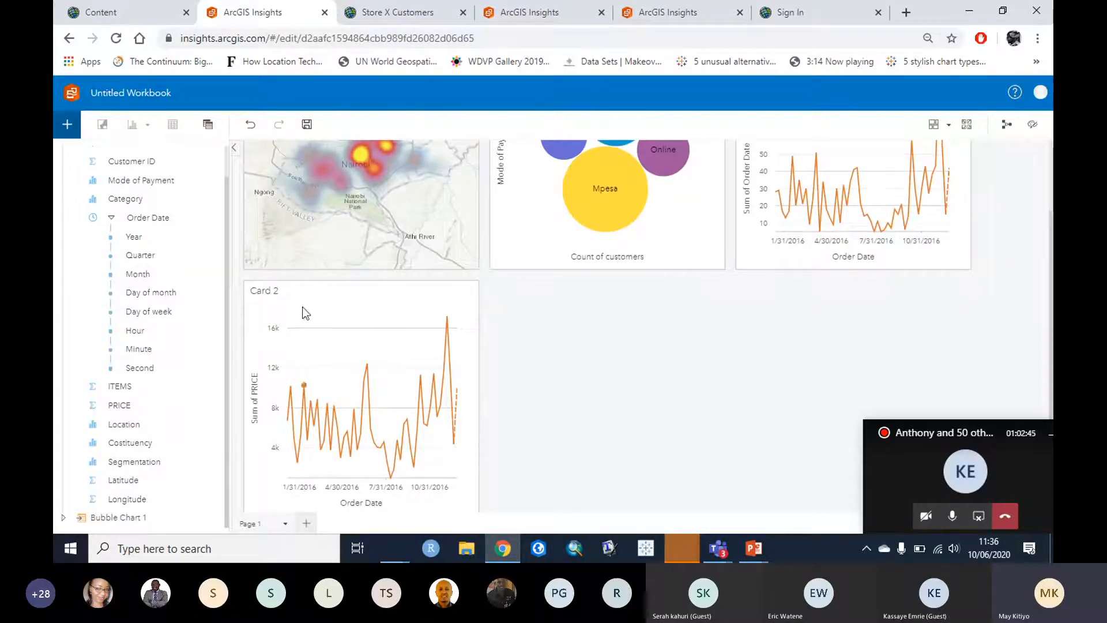
pyautogui.click(389, 300)
pyautogui.click(471, 299)
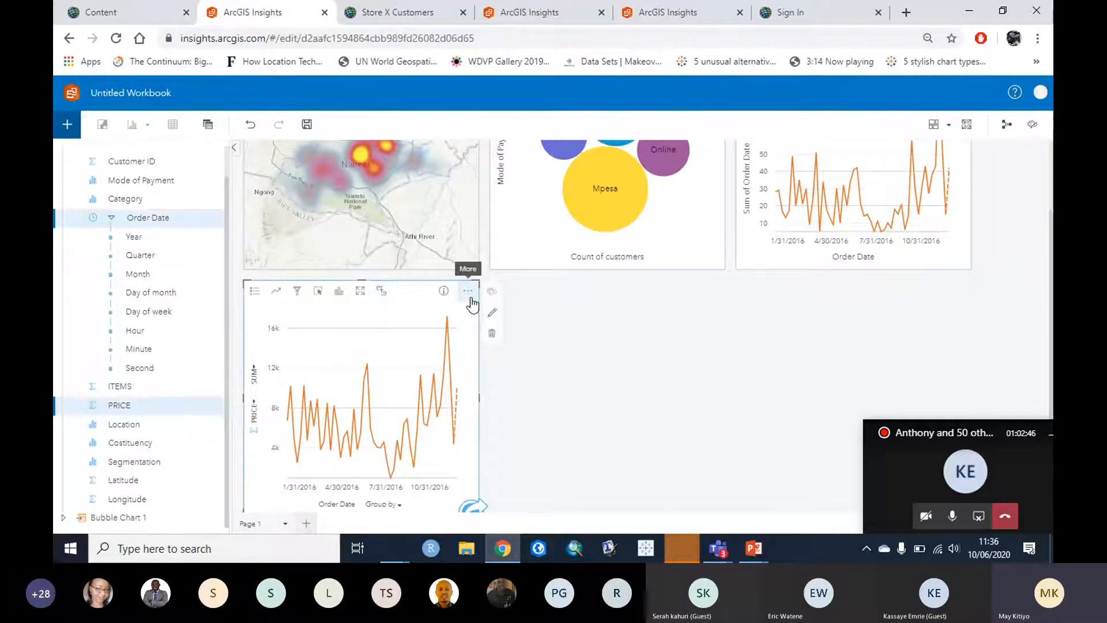
pyautogui.click(492, 337)
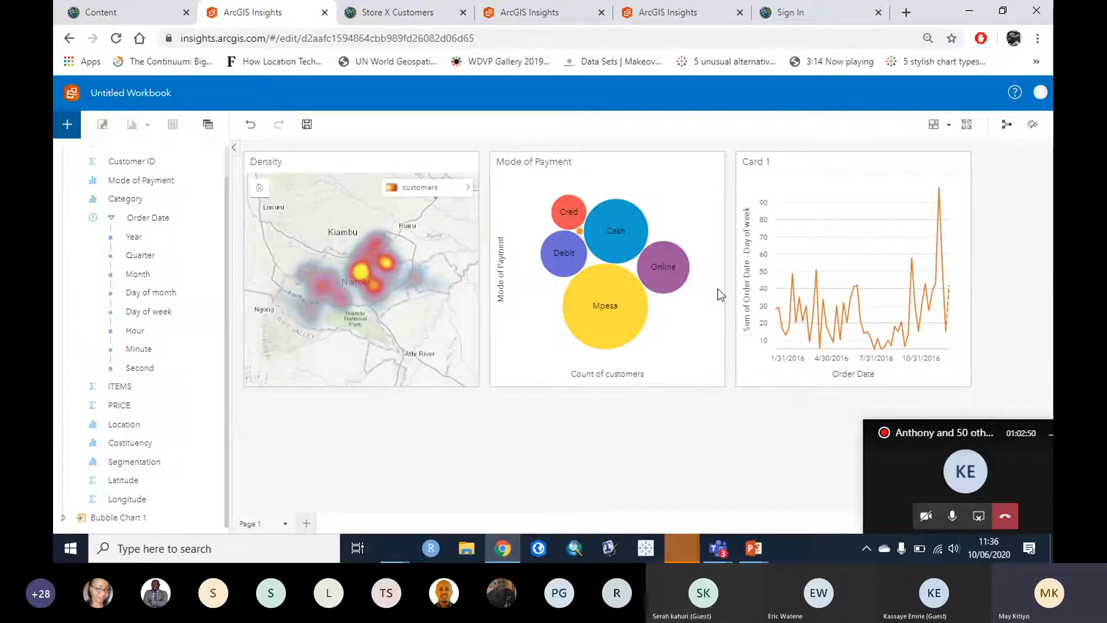
# Step: Switch the Day of week line chart's y-axis aggregation from SUM to AVG
pyautogui.click(749, 283)
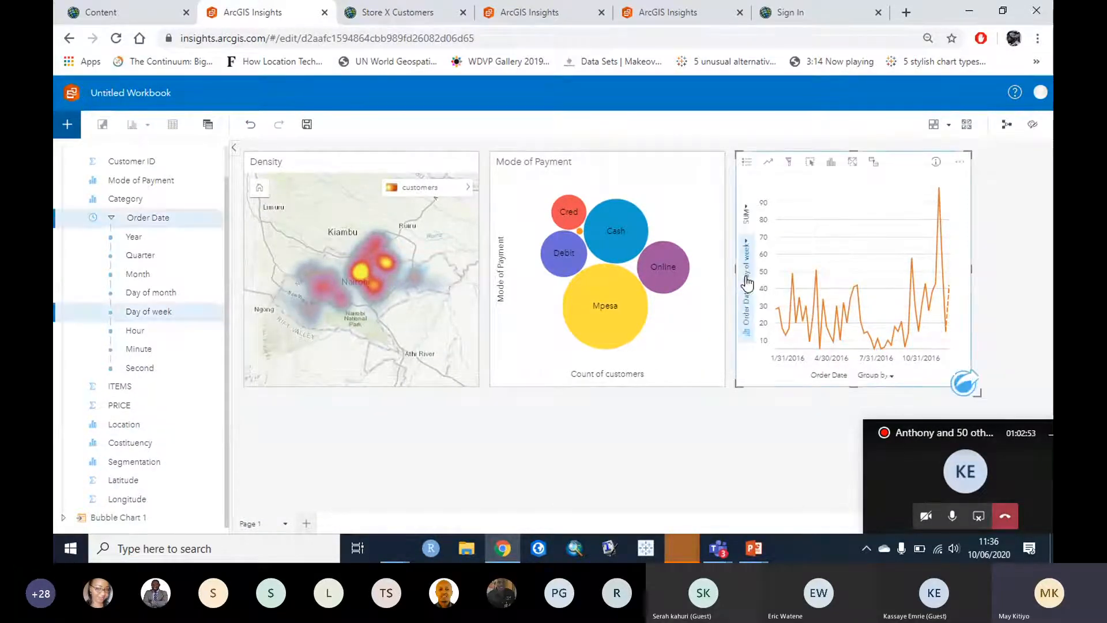
pyautogui.click(746, 214)
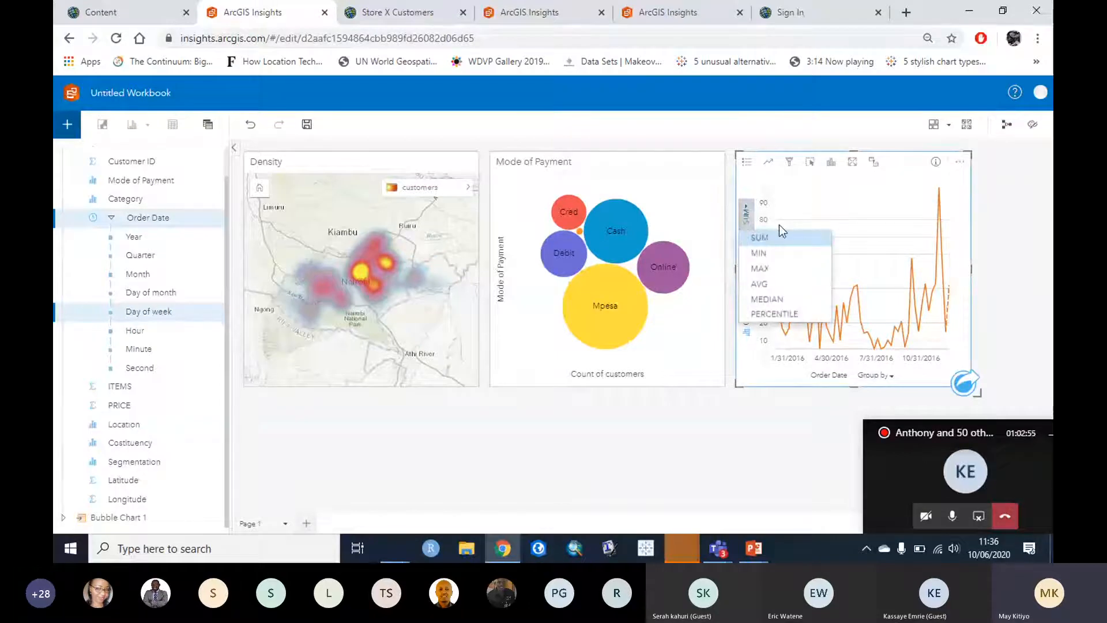
pyautogui.click(770, 284)
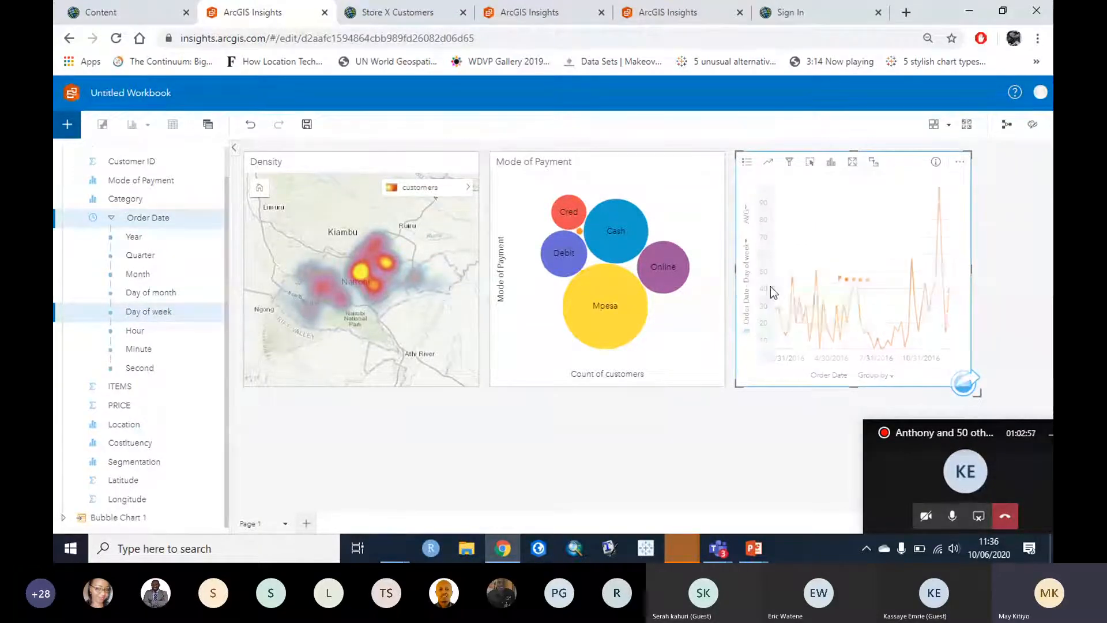
pyautogui.click(460, 496)
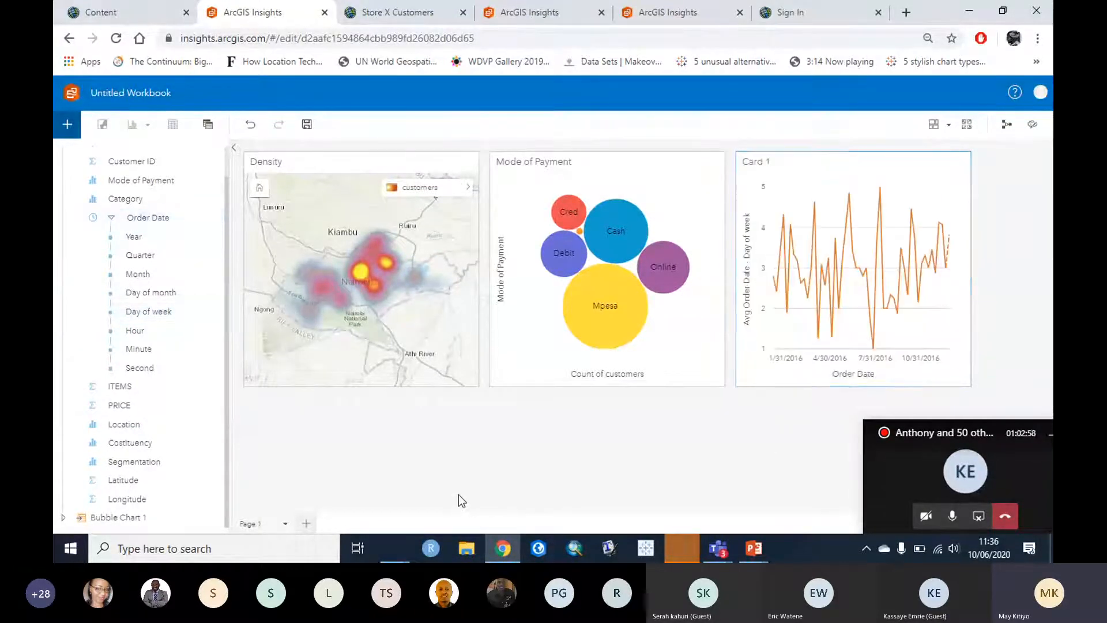
# Step: Rename the line chart card's title to 'Time Series'
pyautogui.doubleClick(769, 164)
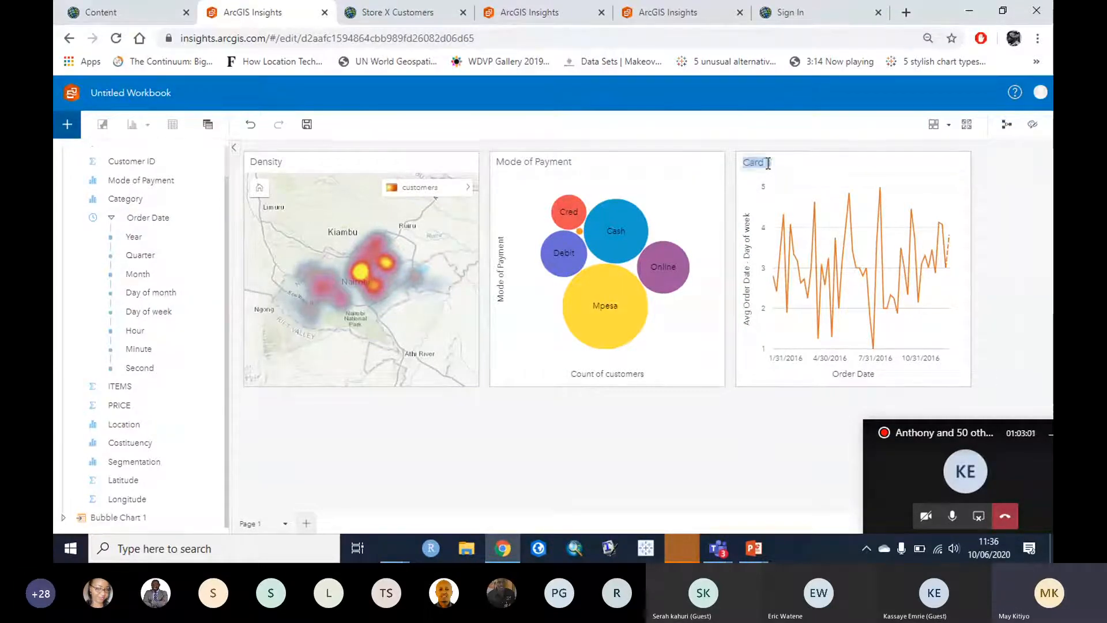
pyautogui.write('Peak')
pyautogui.press('BackSpace')
pyautogui.press('BackSpace')
pyautogui.press('BackSpace')
pyautogui.press('BackSpace')
pyautogui.write('Time Series')
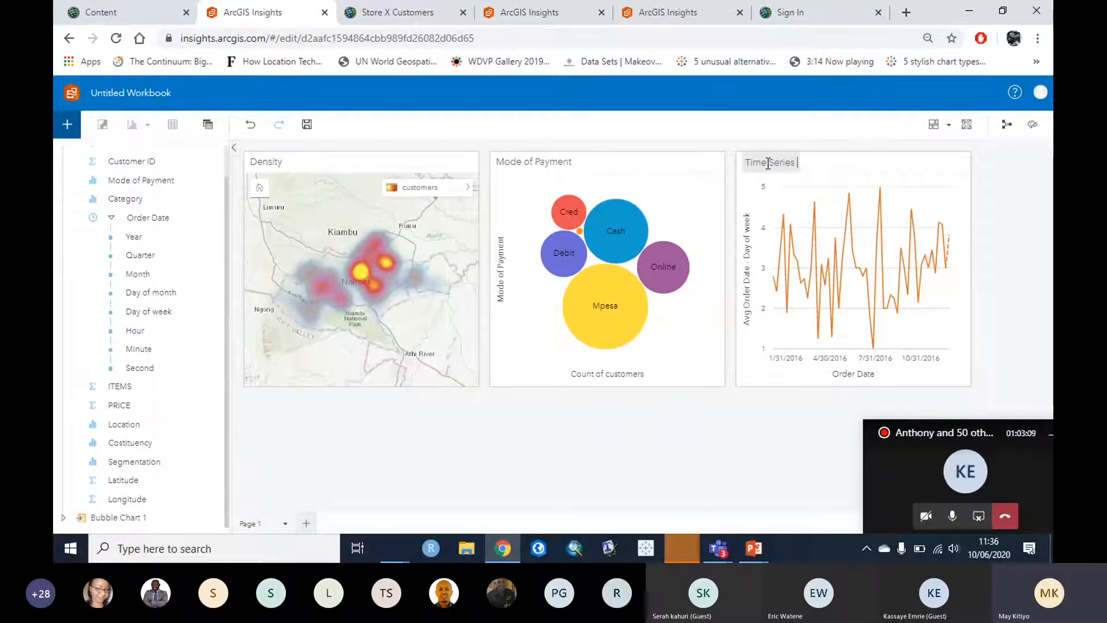
pyautogui.click(553, 461)
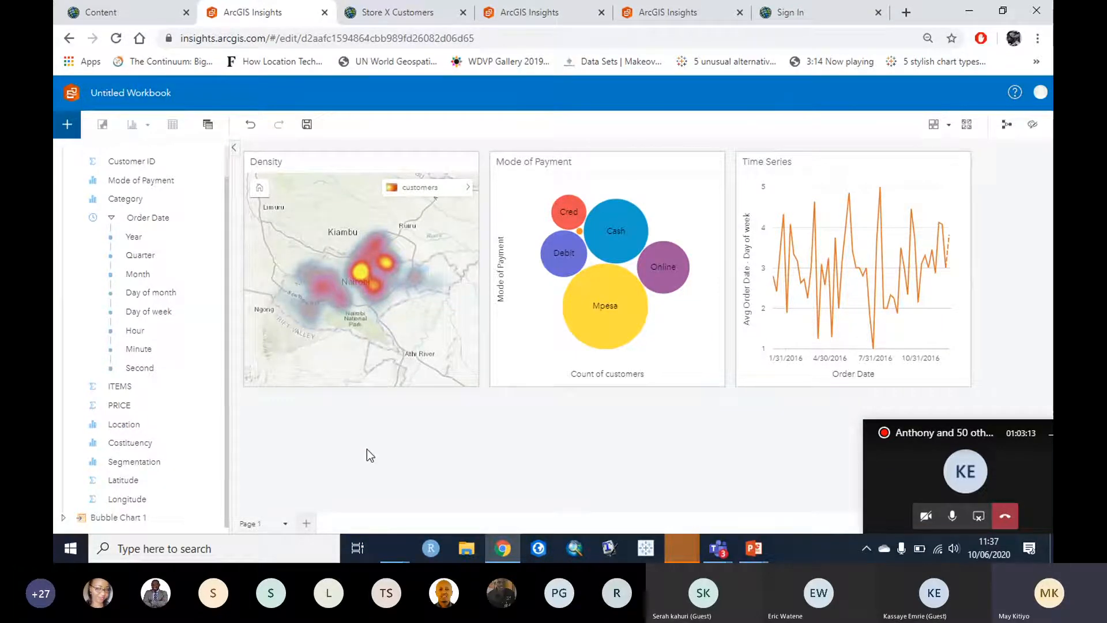
pyautogui.click(392, 17)
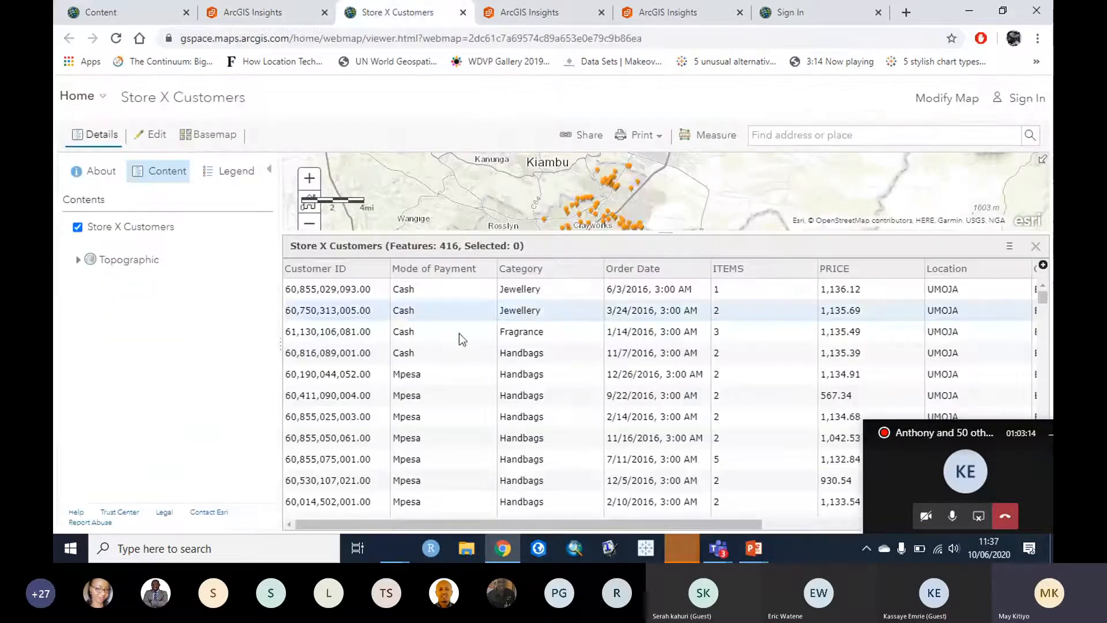
pyautogui.moveTo(387, 524); pyautogui.dragTo(829, 522)
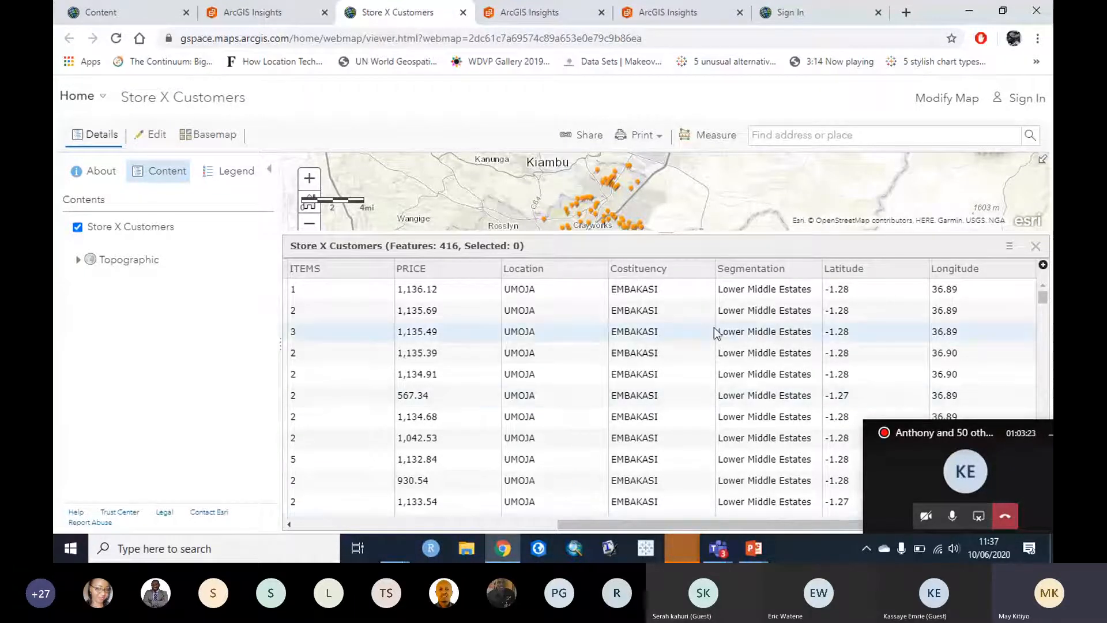
pyautogui.click(764, 270)
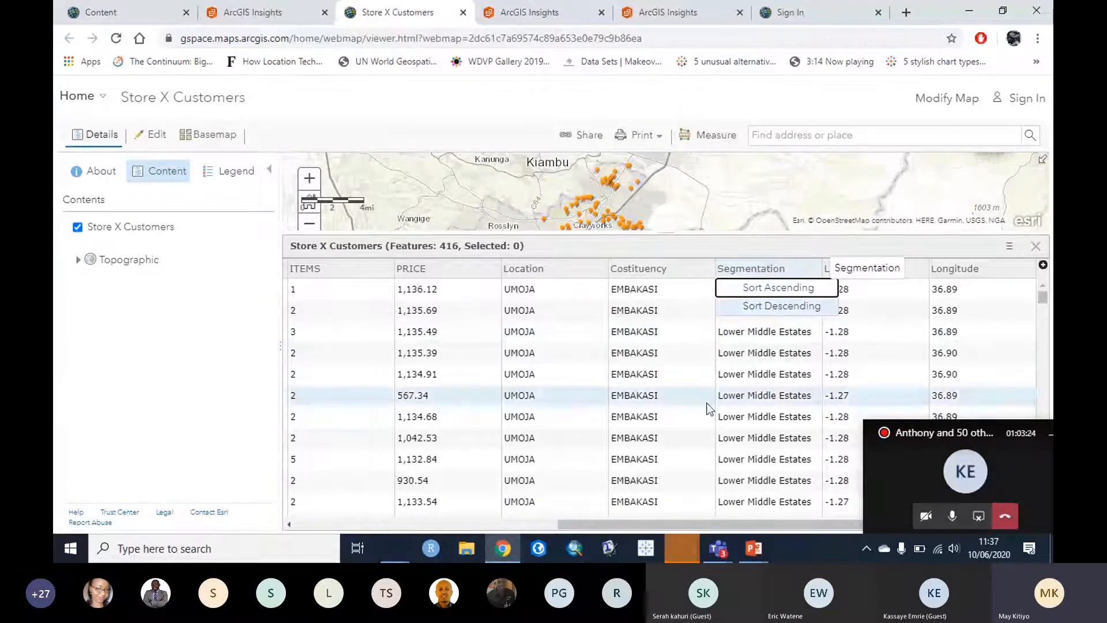
pyautogui.moveTo(618, 526); pyautogui.dragTo(354, 528)
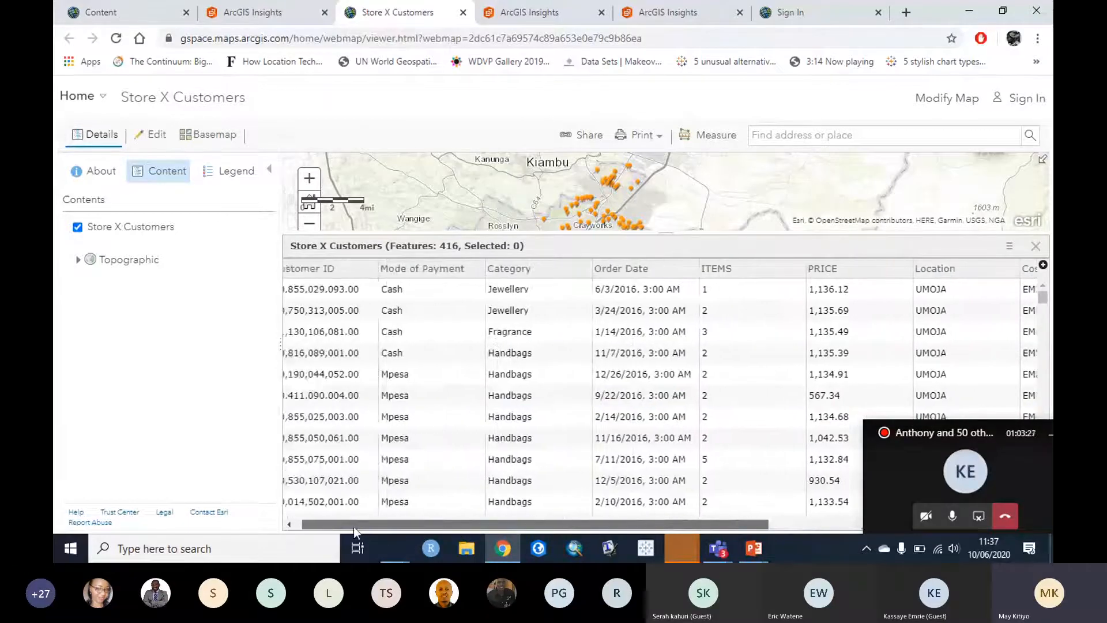
pyautogui.click(536, 270)
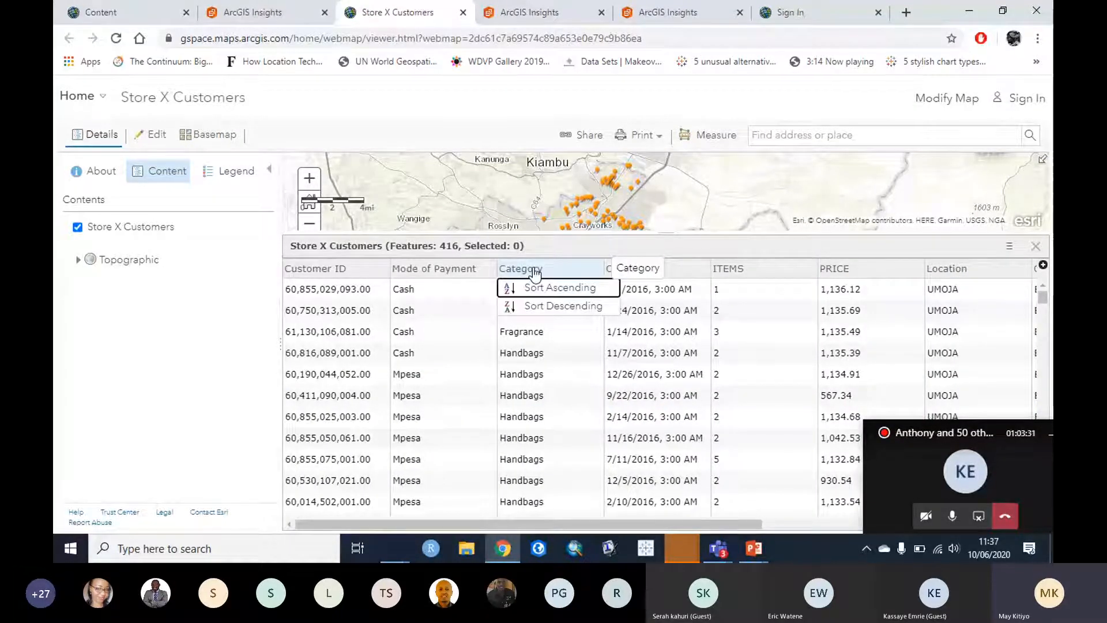
pyautogui.click(246, 12)
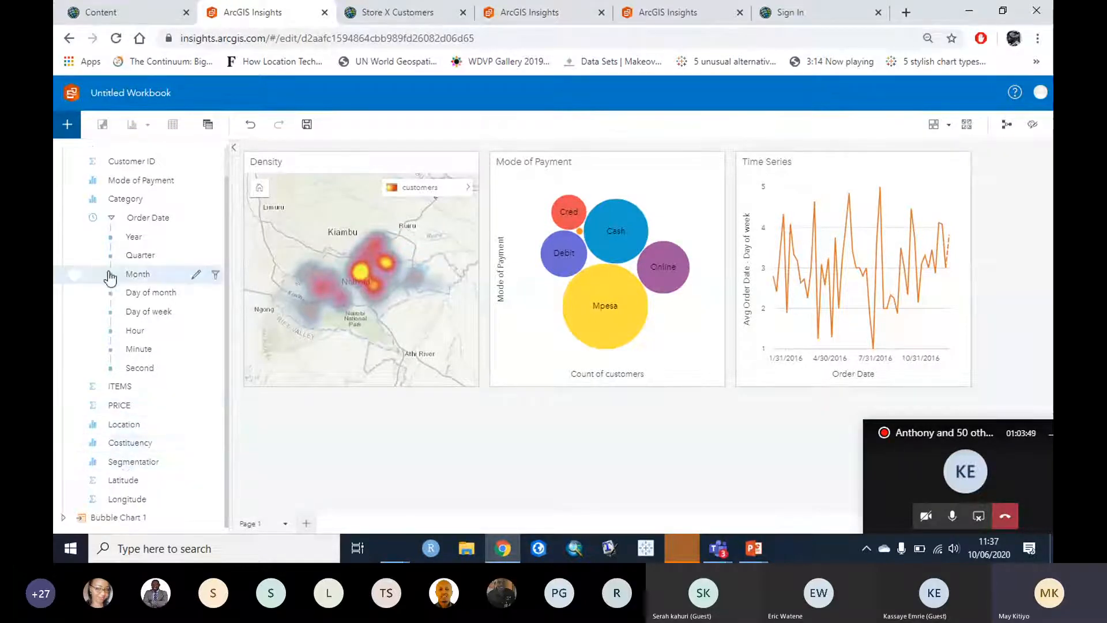
pyautogui.click(221, 424)
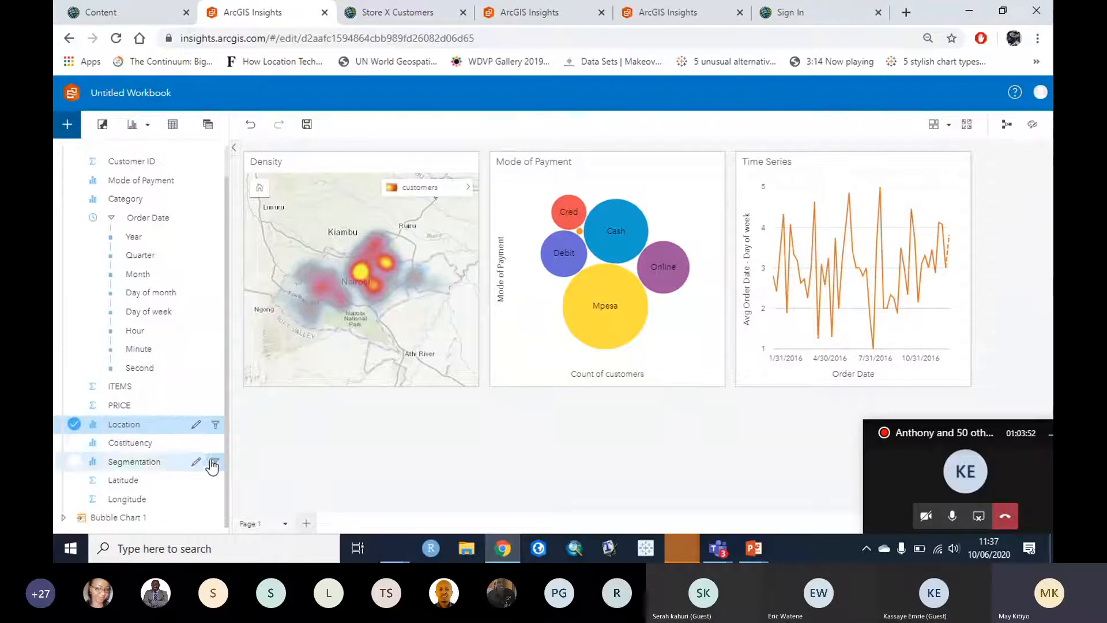
pyautogui.click(74, 425)
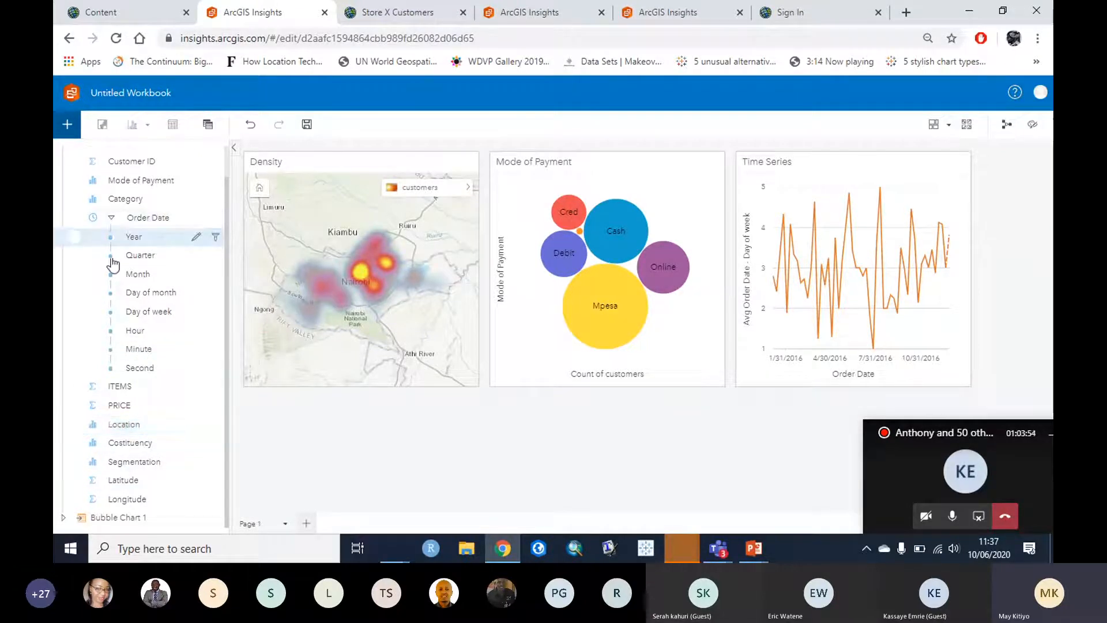
# Step: Create a new chart card from the Category and Segmentation fields
pyautogui.moveTo(227, 235); pyautogui.dragTo(228, 235)
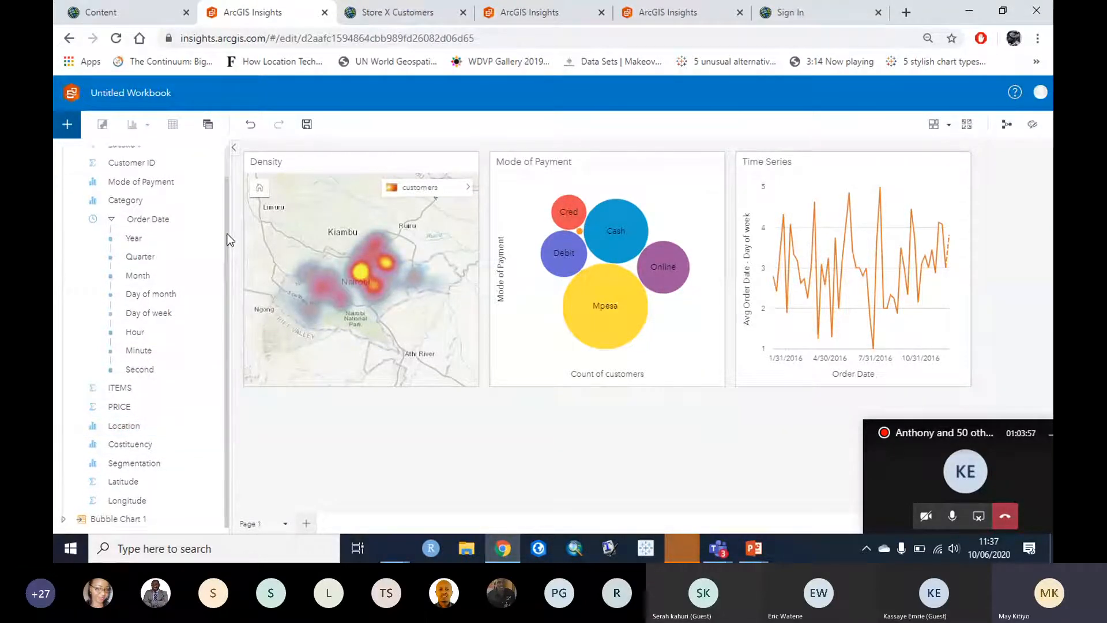
pyautogui.scroll(1, 229, 239)
pyautogui.click(75, 230)
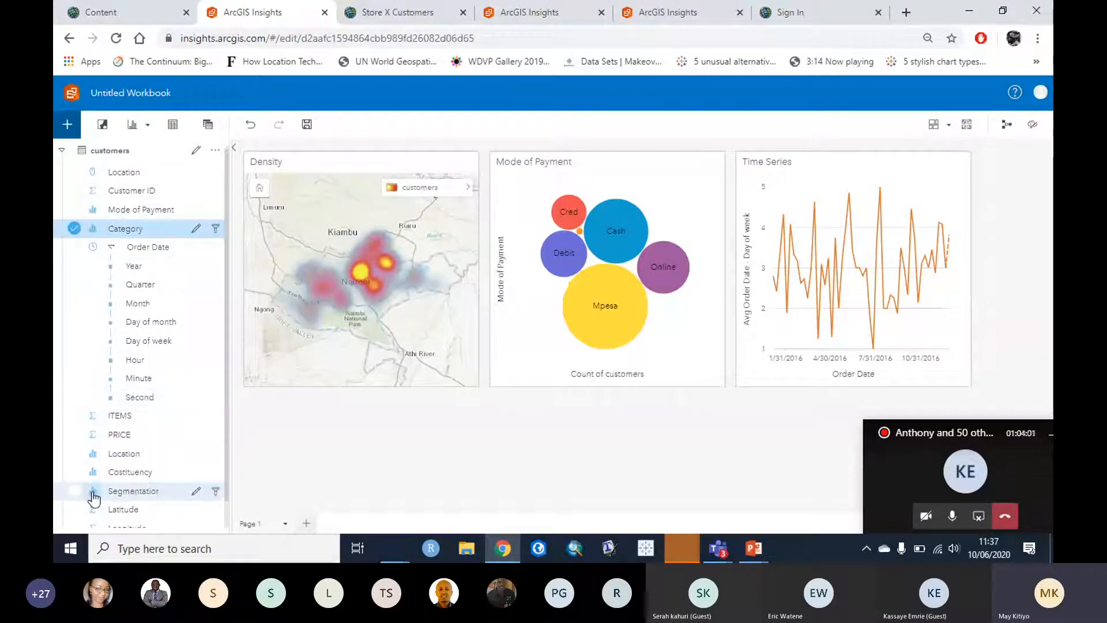
pyautogui.click(74, 491)
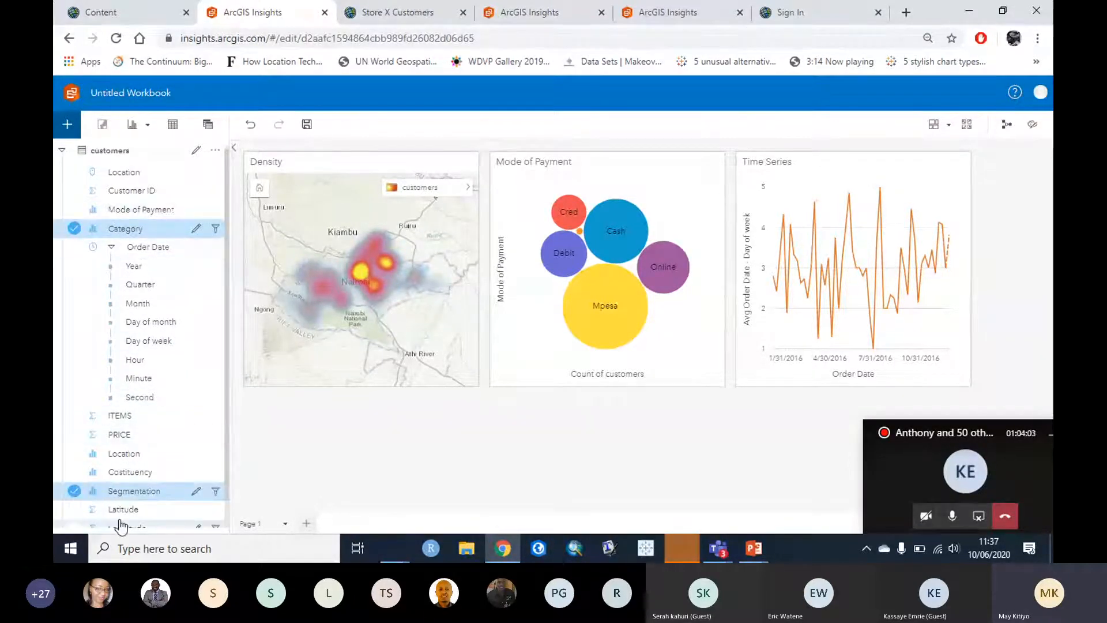
pyautogui.moveTo(117, 237); pyautogui.dragTo(622, 467)
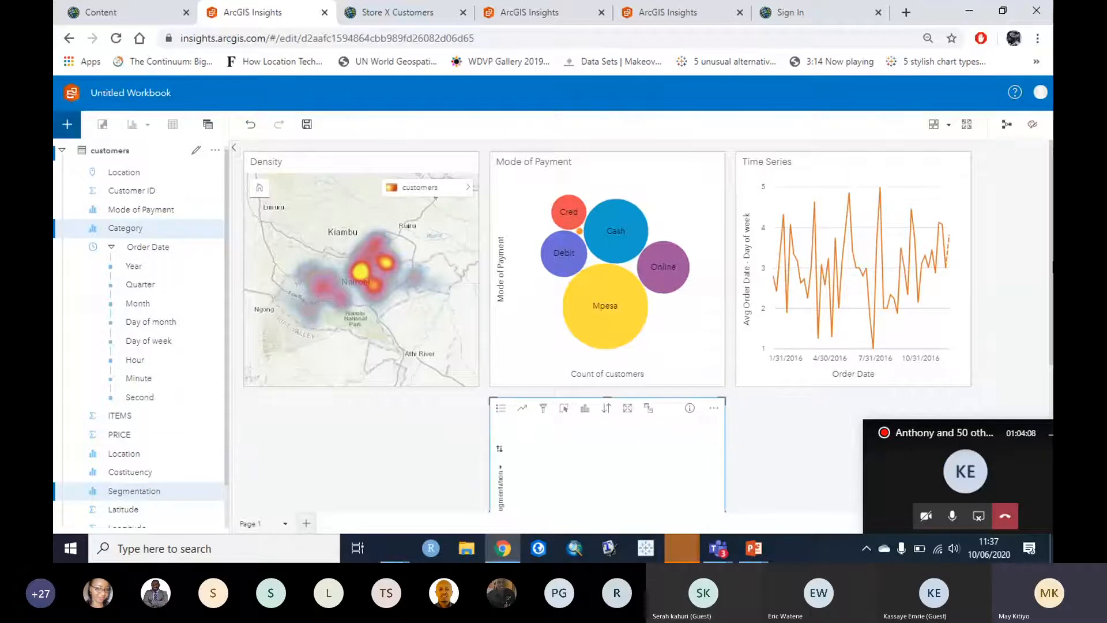
# Step: Change the Category by Segmentation chart from a bar chart to a link chart
pyautogui.moveTo(1053, 262); pyautogui.dragTo(1053, 372)
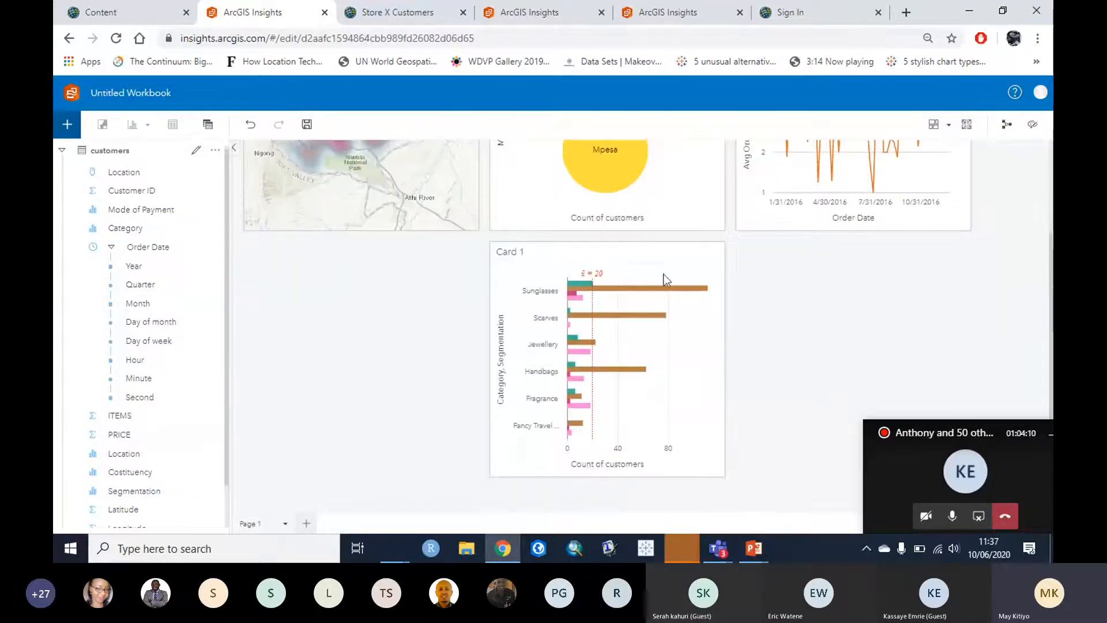
pyautogui.click(619, 258)
pyautogui.click(585, 252)
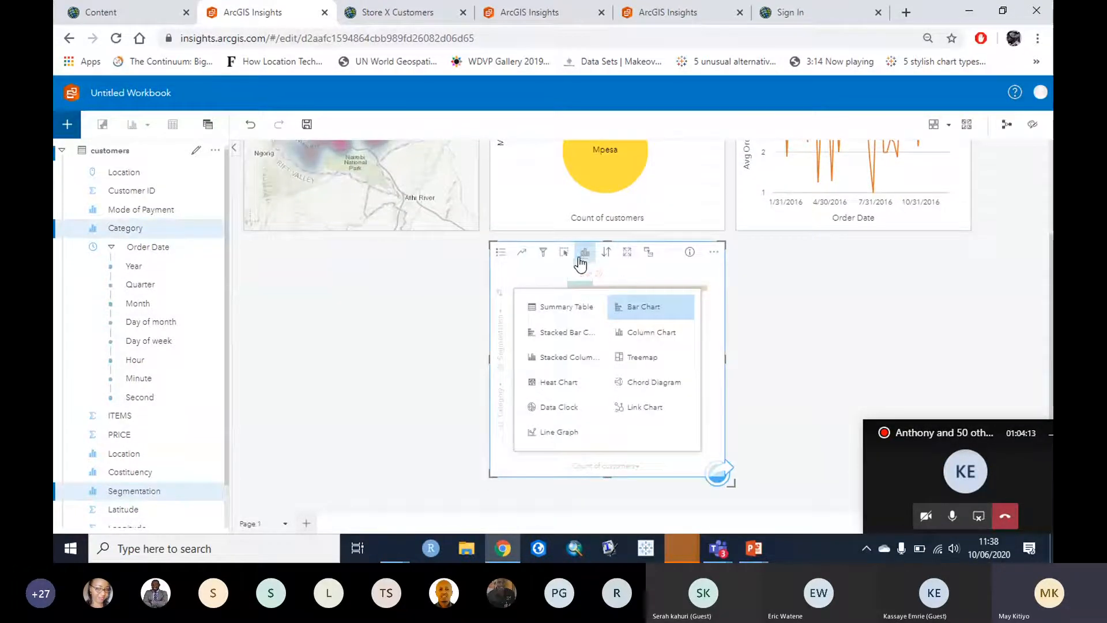
pyautogui.click(649, 404)
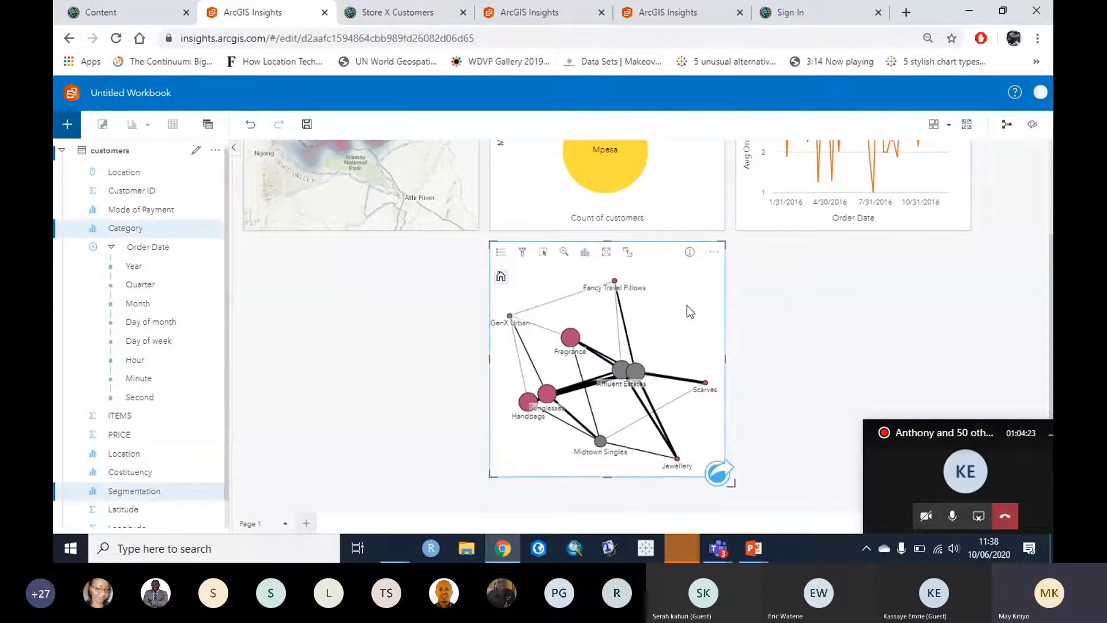
pyautogui.moveTo(624, 371)
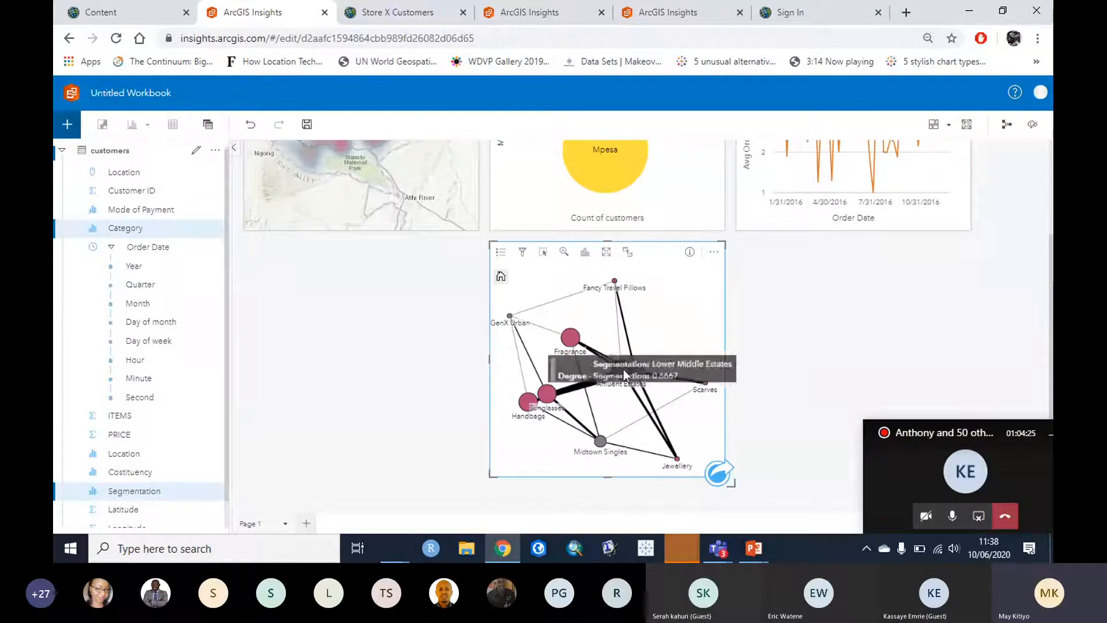
pyautogui.click(600, 442)
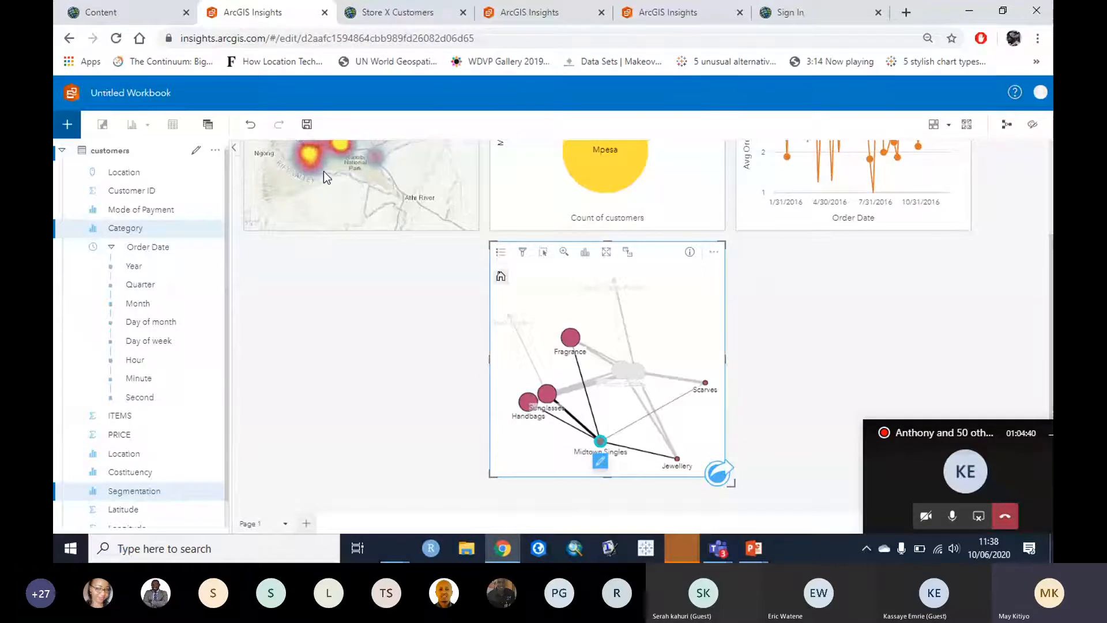
pyautogui.scroll(1, 751, 479)
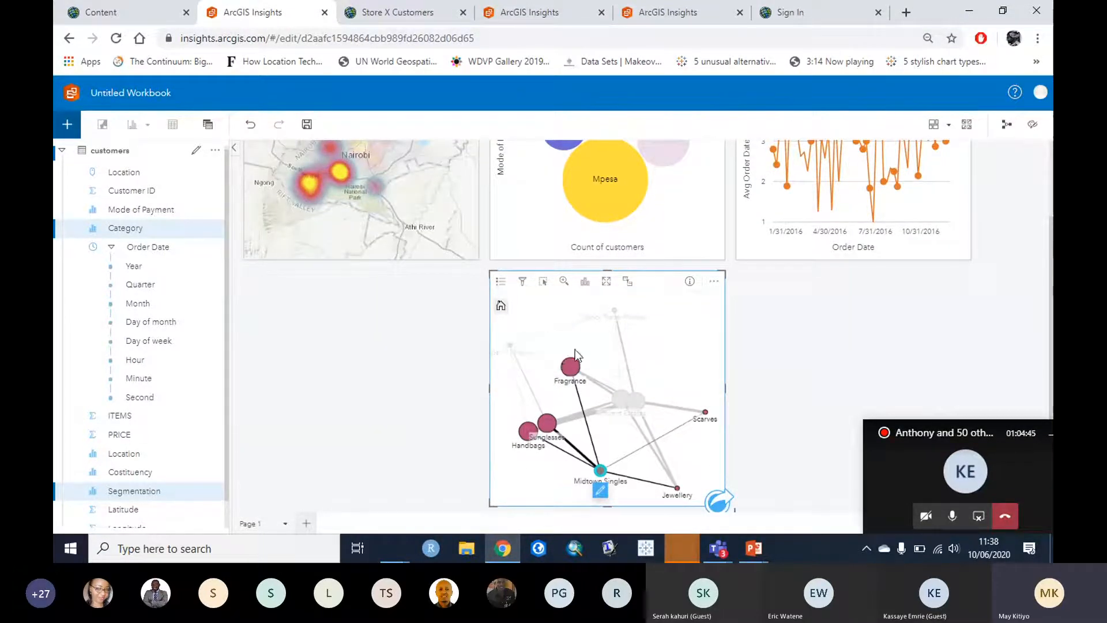
pyautogui.moveTo(535, 439)
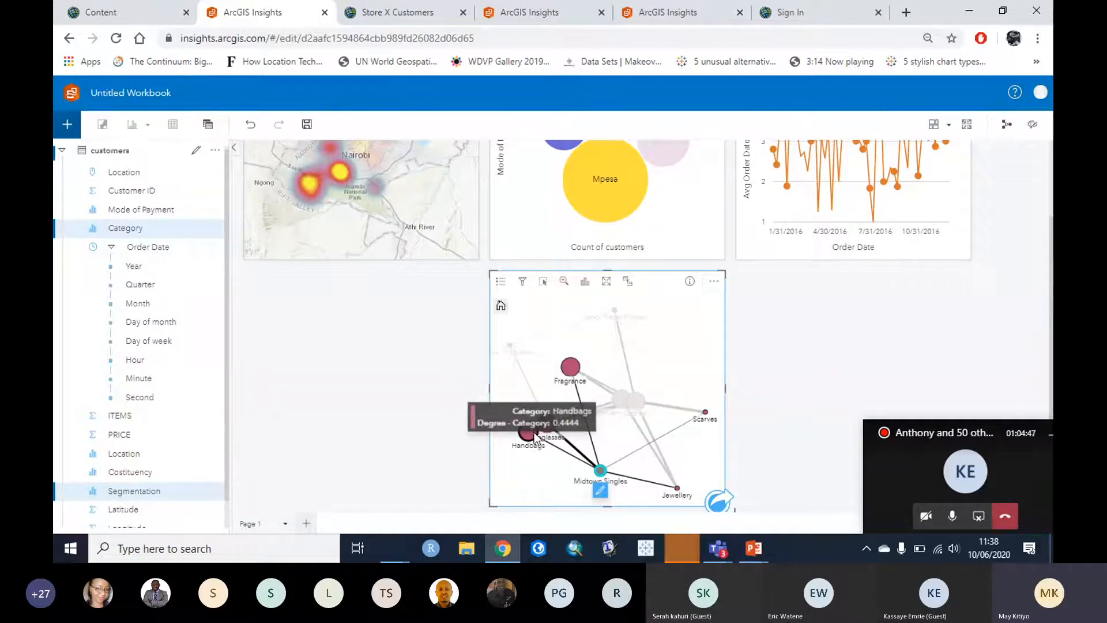
pyautogui.click(827, 365)
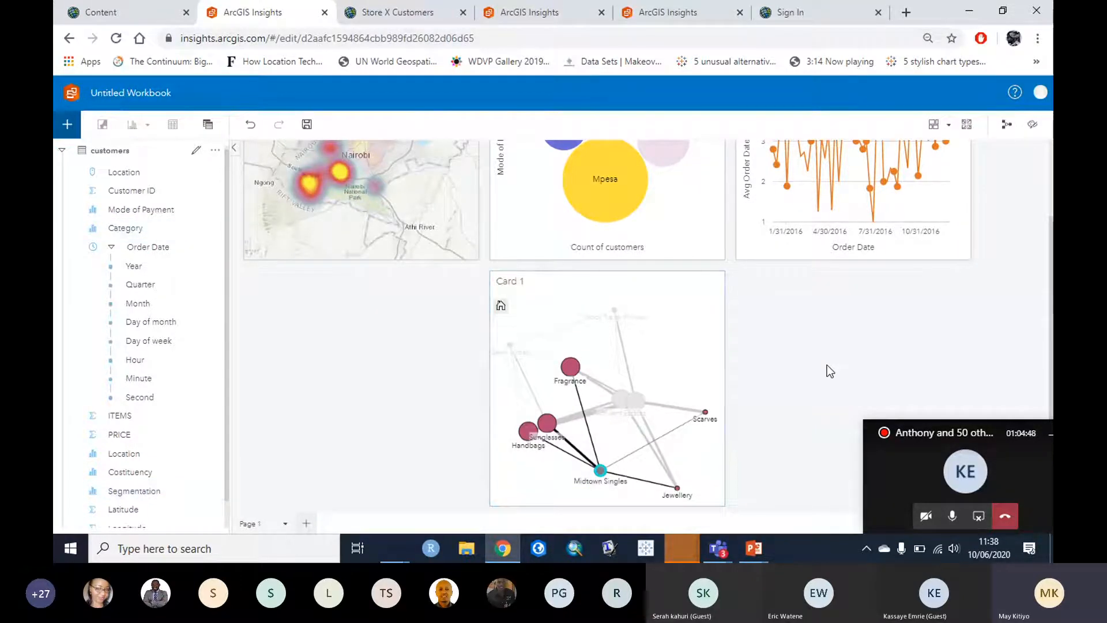
pyautogui.scroll(2, 817, 359)
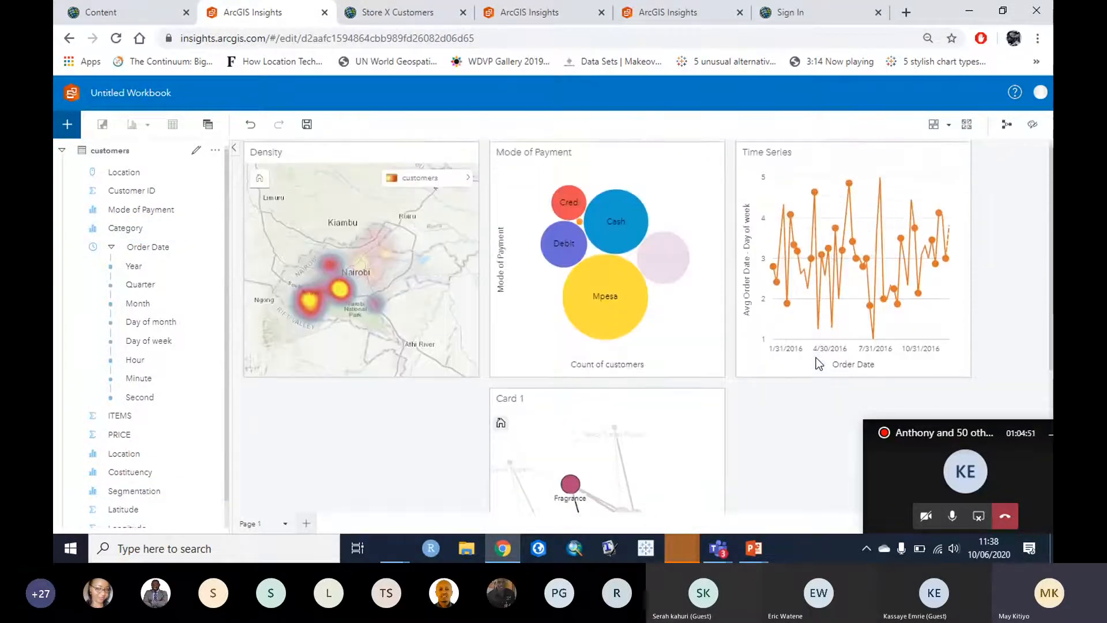
pyautogui.scroll(-3, 815, 358)
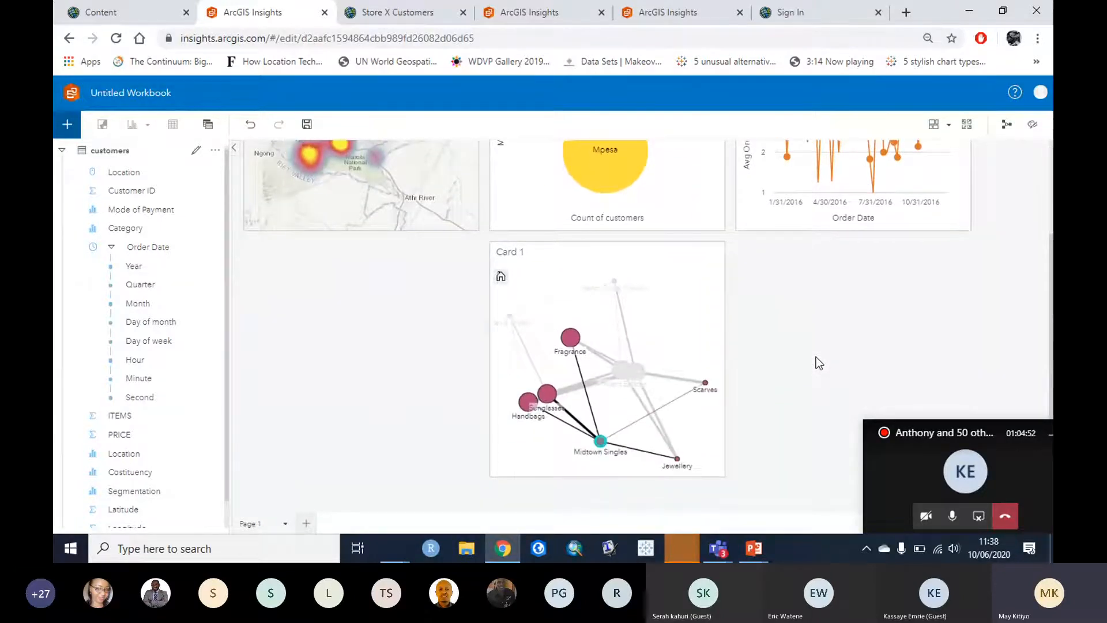
pyautogui.click(703, 321)
pyautogui.click(664, 305)
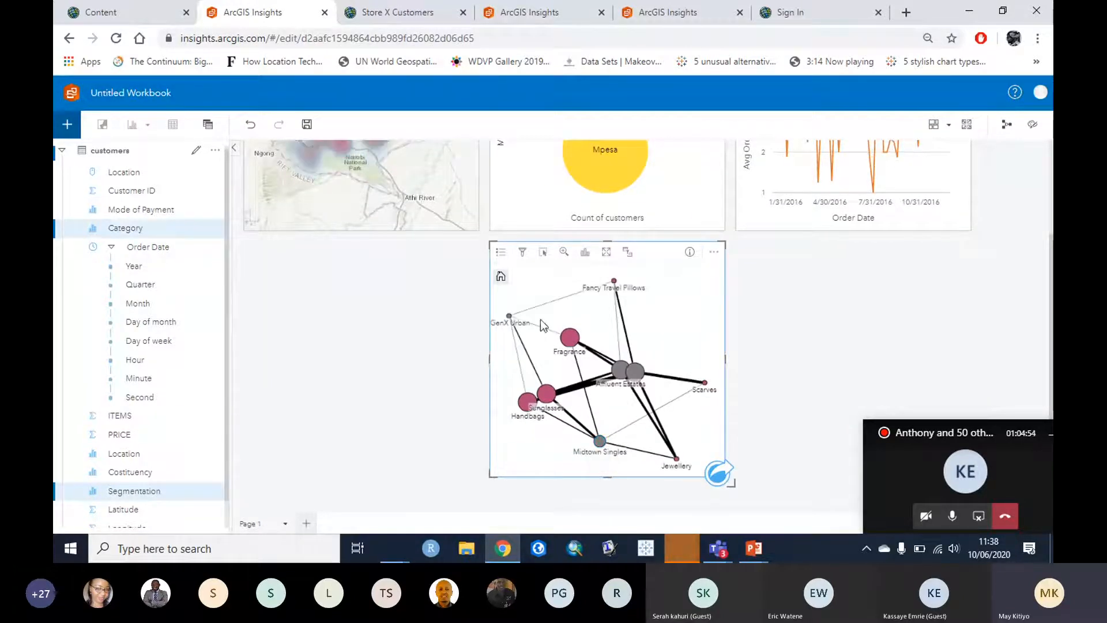
pyautogui.click(509, 317)
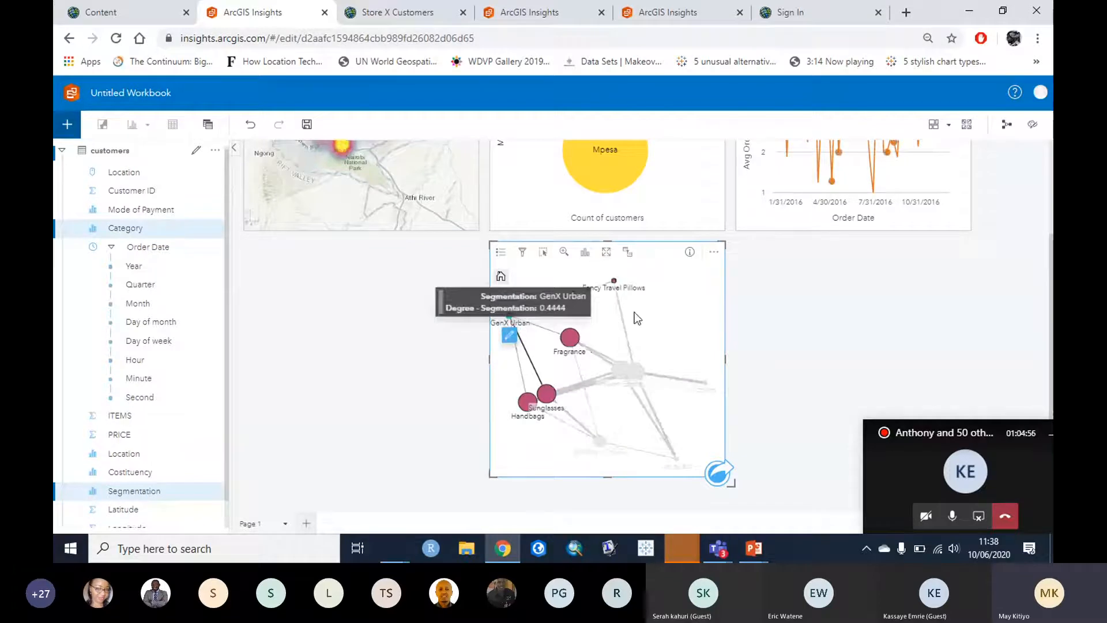
pyautogui.scroll(1, 704, 306)
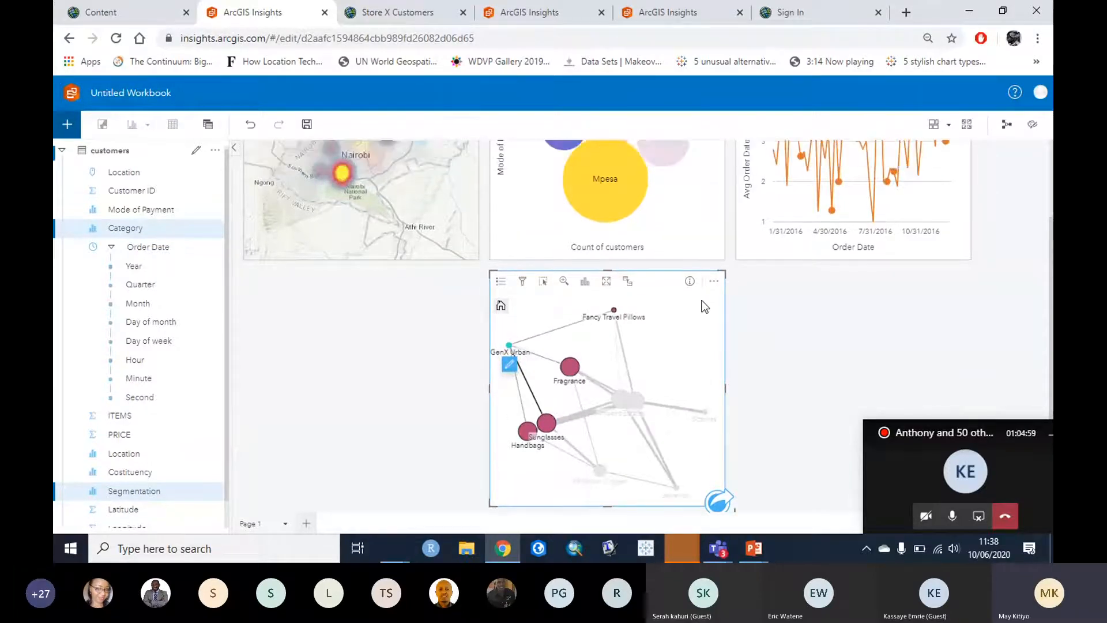
pyautogui.scroll(3, 705, 306)
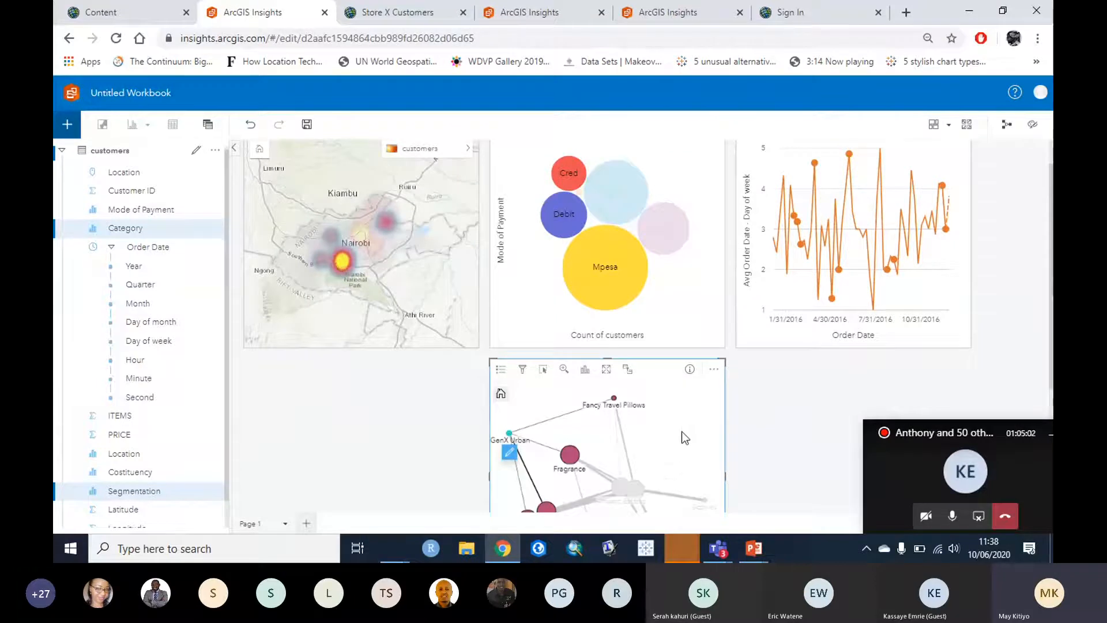
pyautogui.scroll(-2, 680, 430)
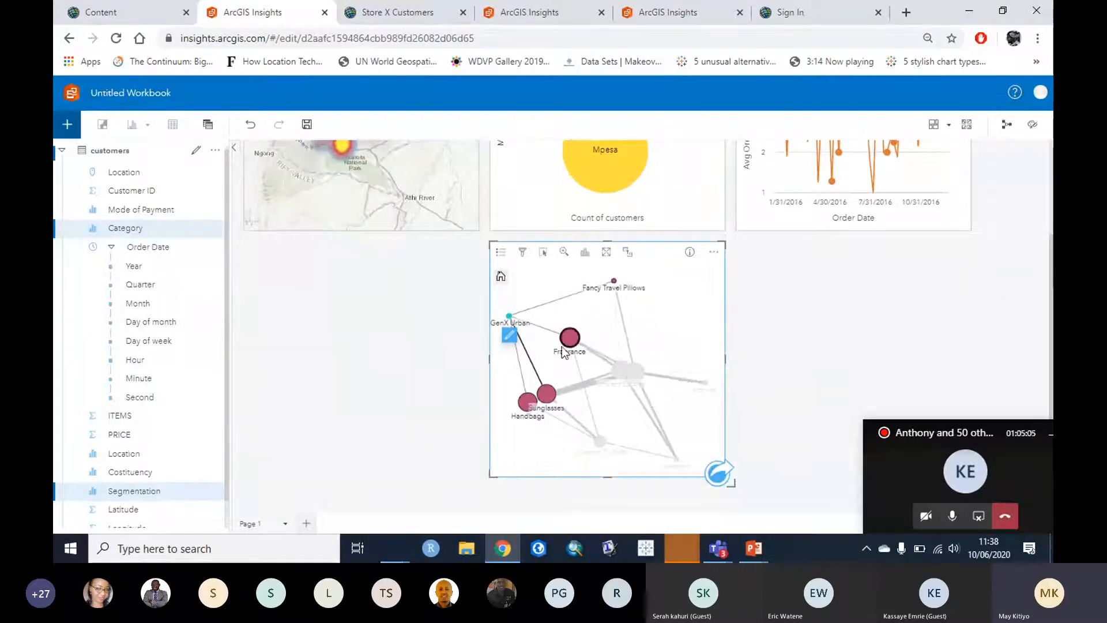
pyautogui.moveTo(526, 403)
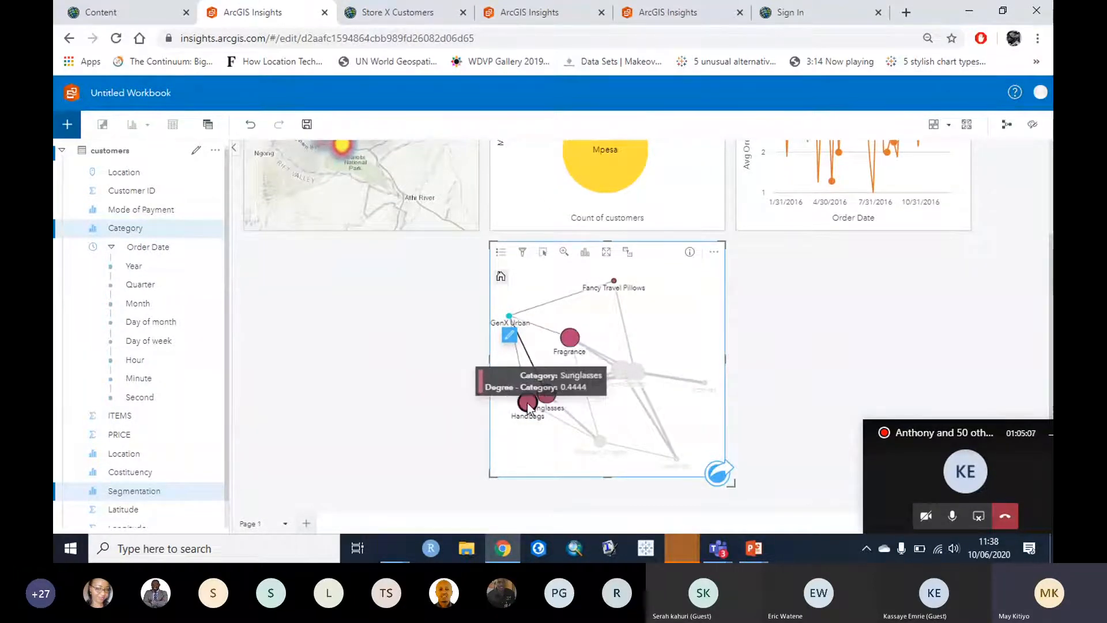
pyautogui.scroll(2, 526, 403)
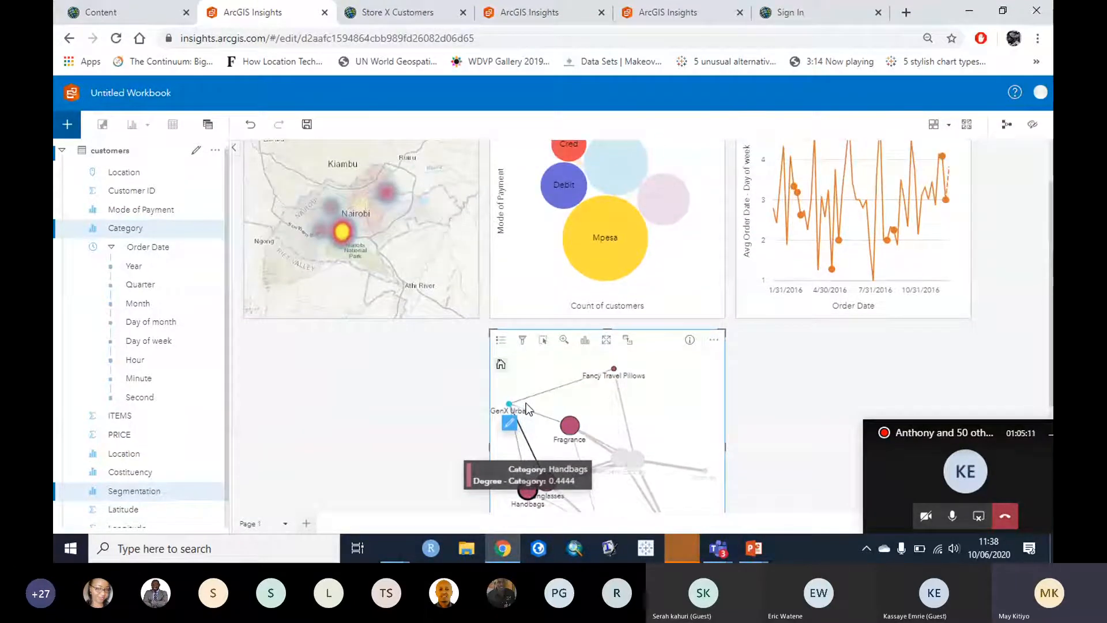
pyautogui.scroll(1, 526, 404)
pyautogui.moveTo(610, 260)
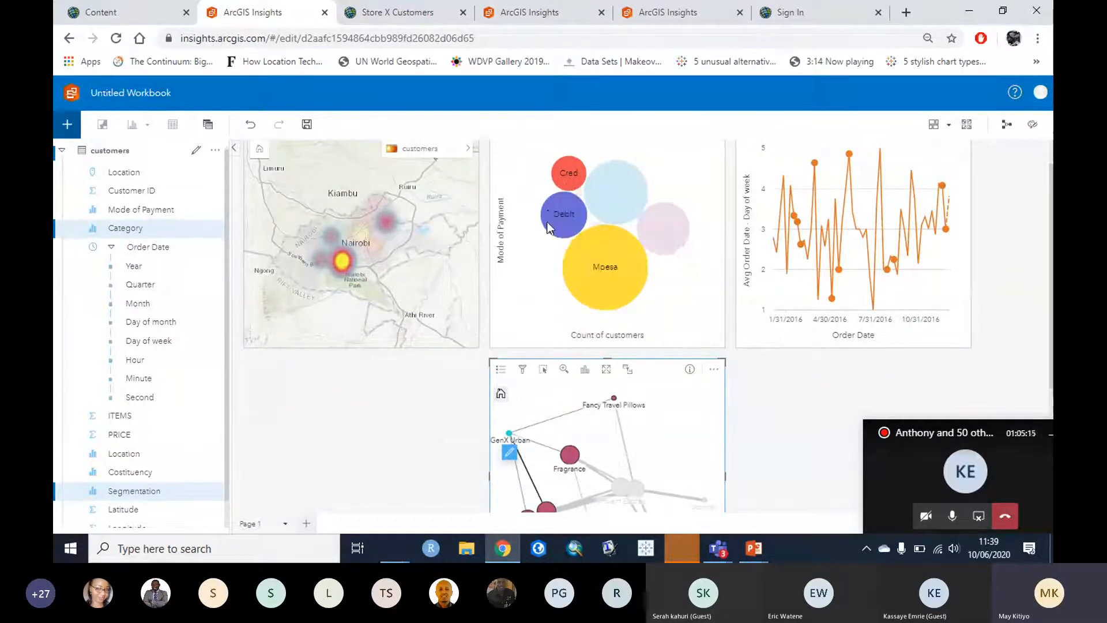
pyautogui.moveTo(665, 253)
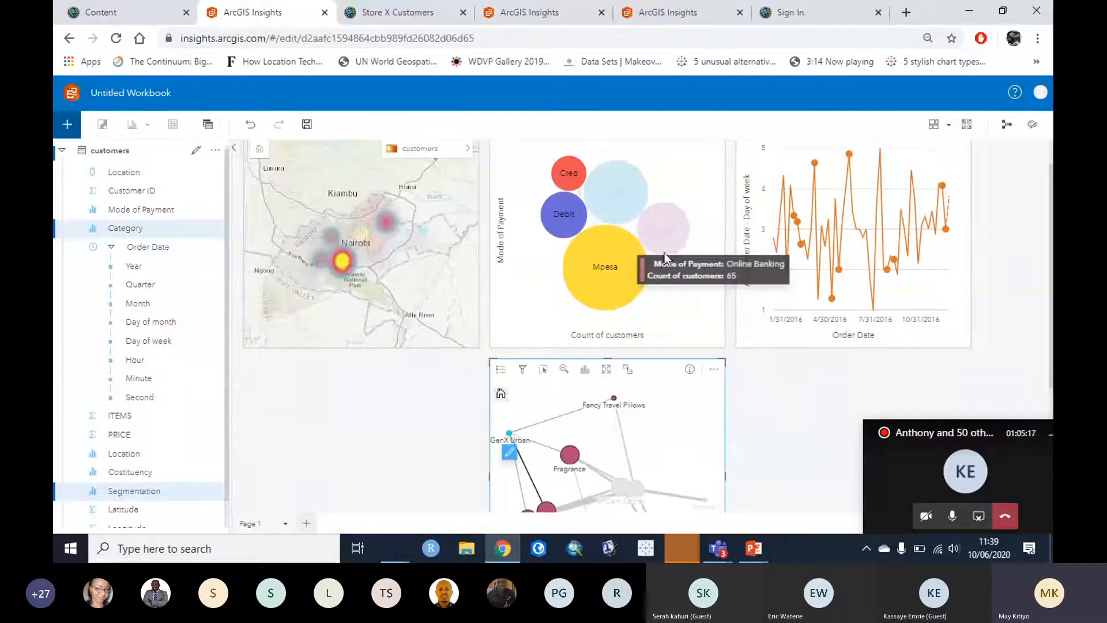
pyautogui.moveTo(619, 299)
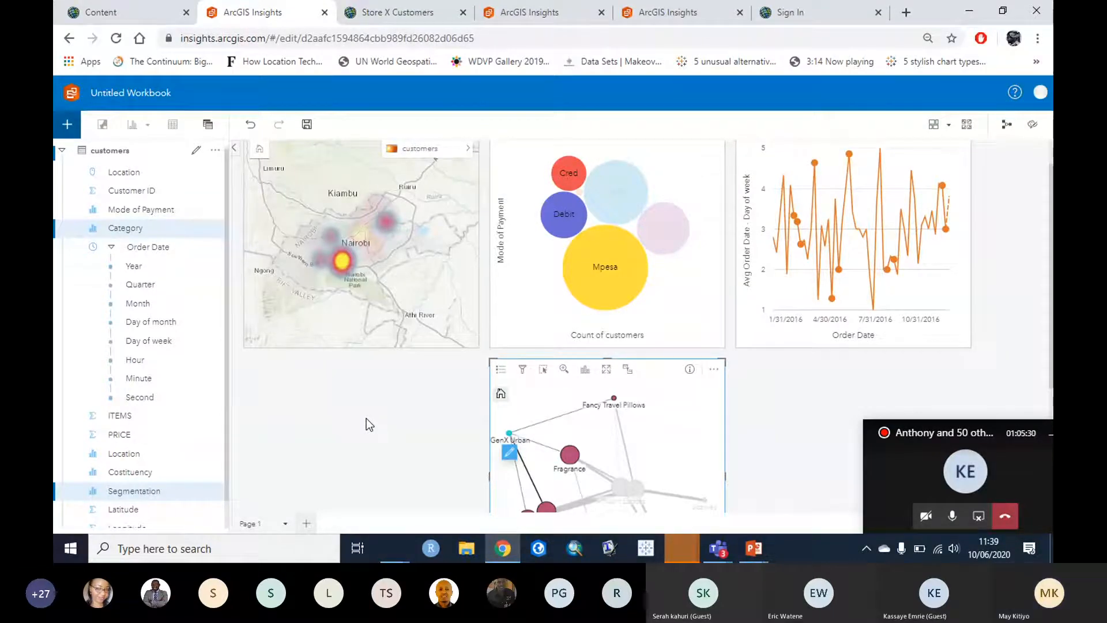
pyautogui.click(666, 422)
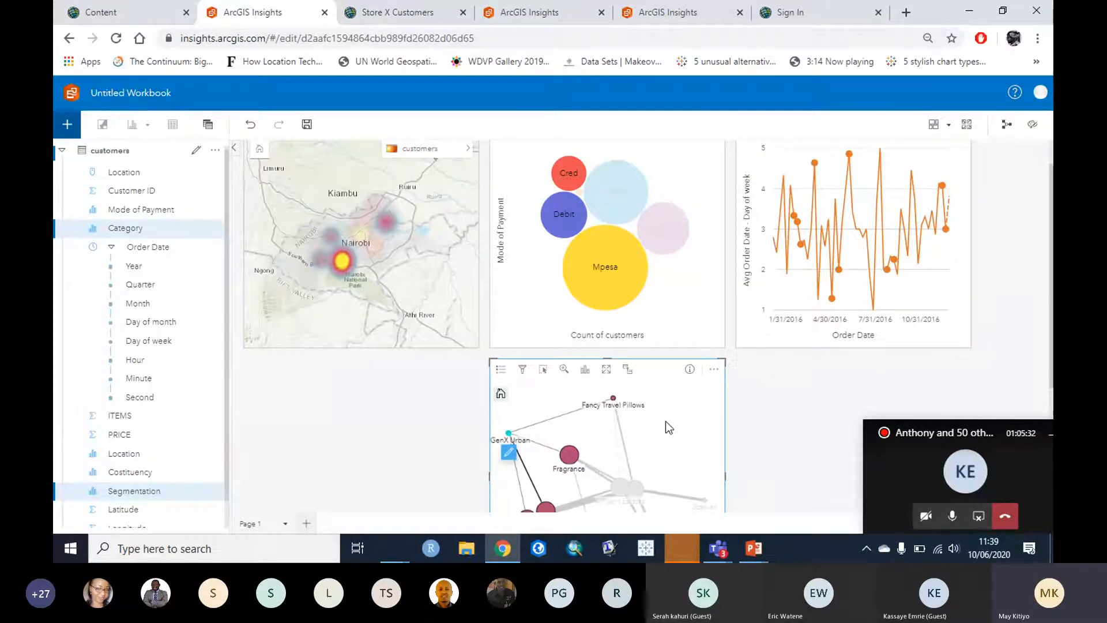
pyautogui.scroll(-3, 791, 416)
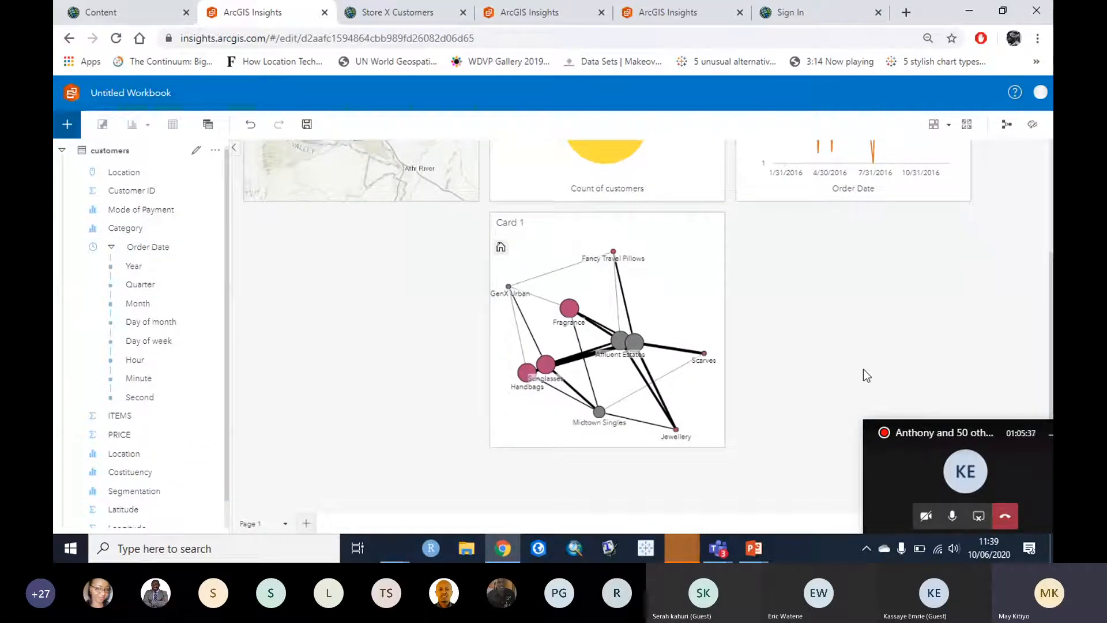
pyautogui.scroll(1, 864, 369)
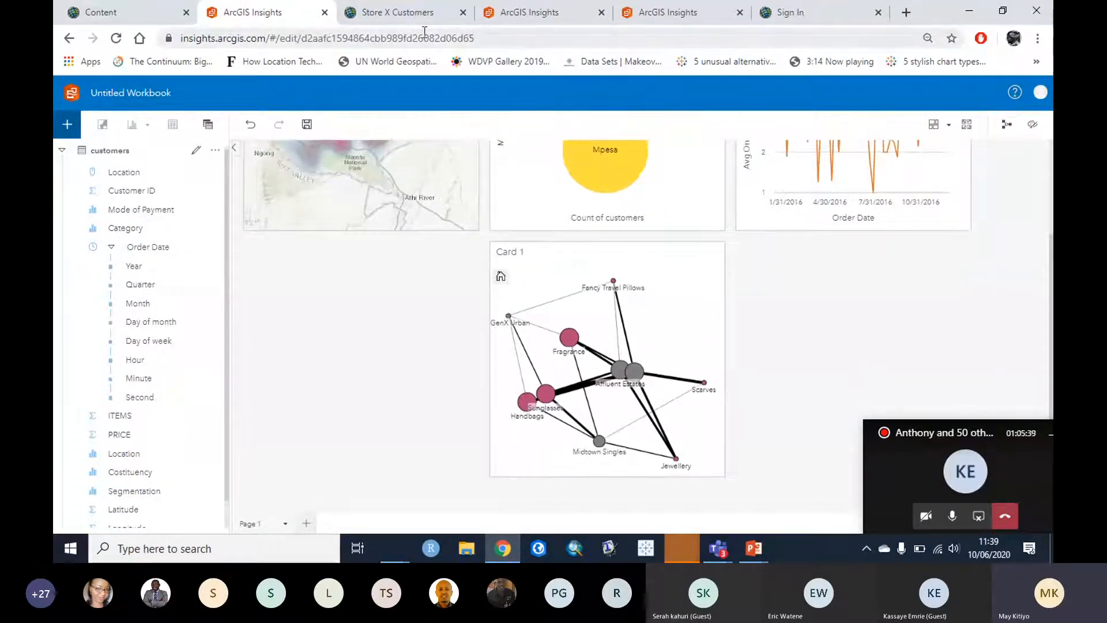
pyautogui.click(381, 16)
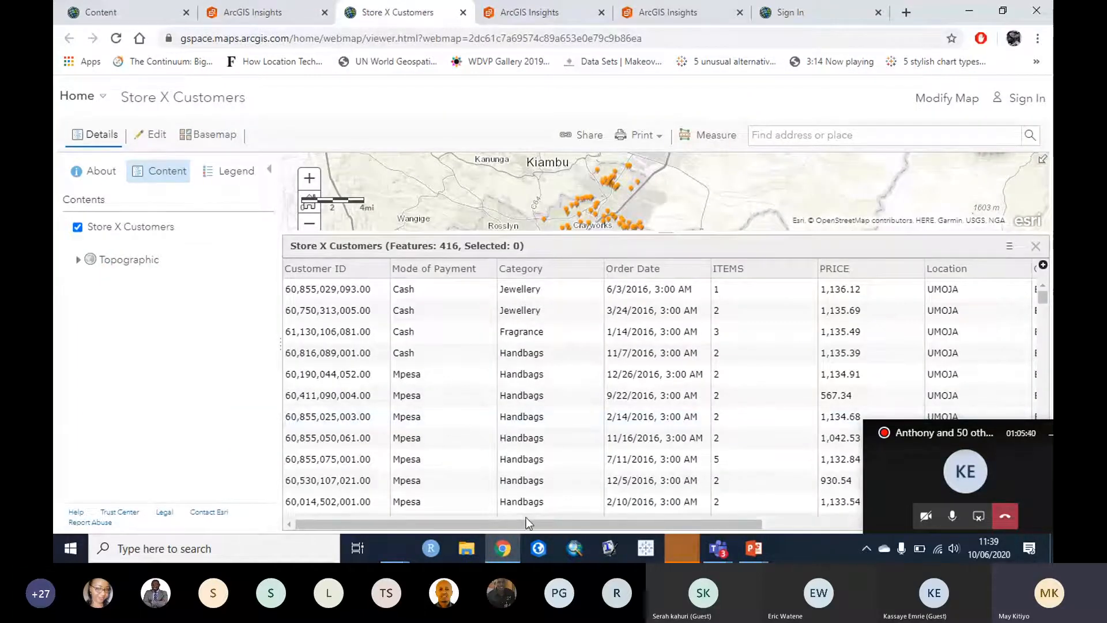
pyautogui.moveTo(511, 521); pyautogui.dragTo(847, 525)
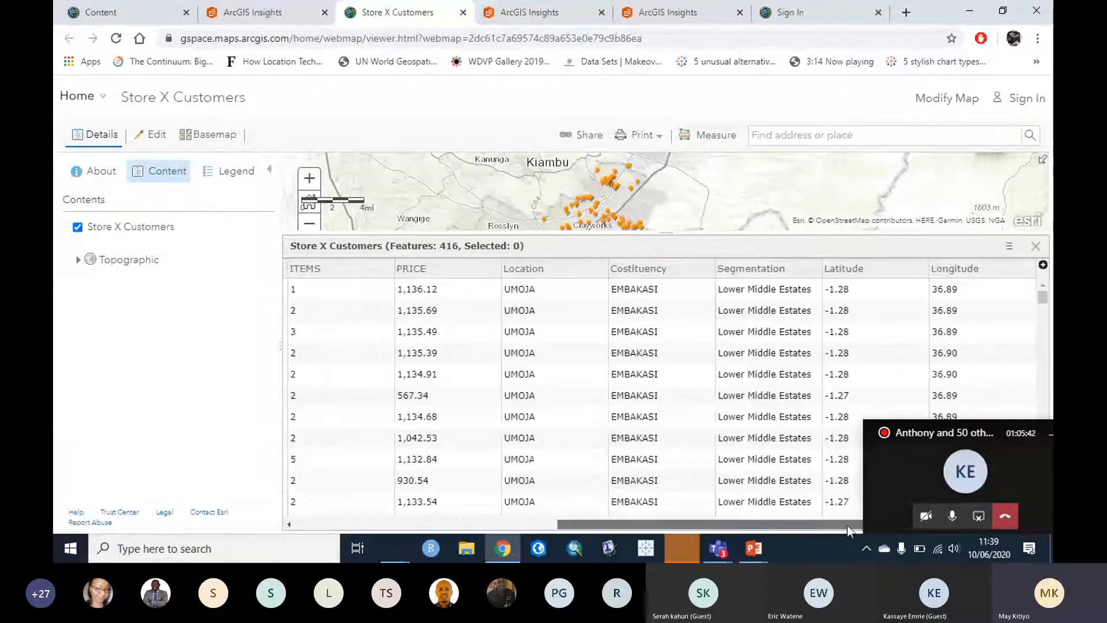
pyautogui.click(254, 12)
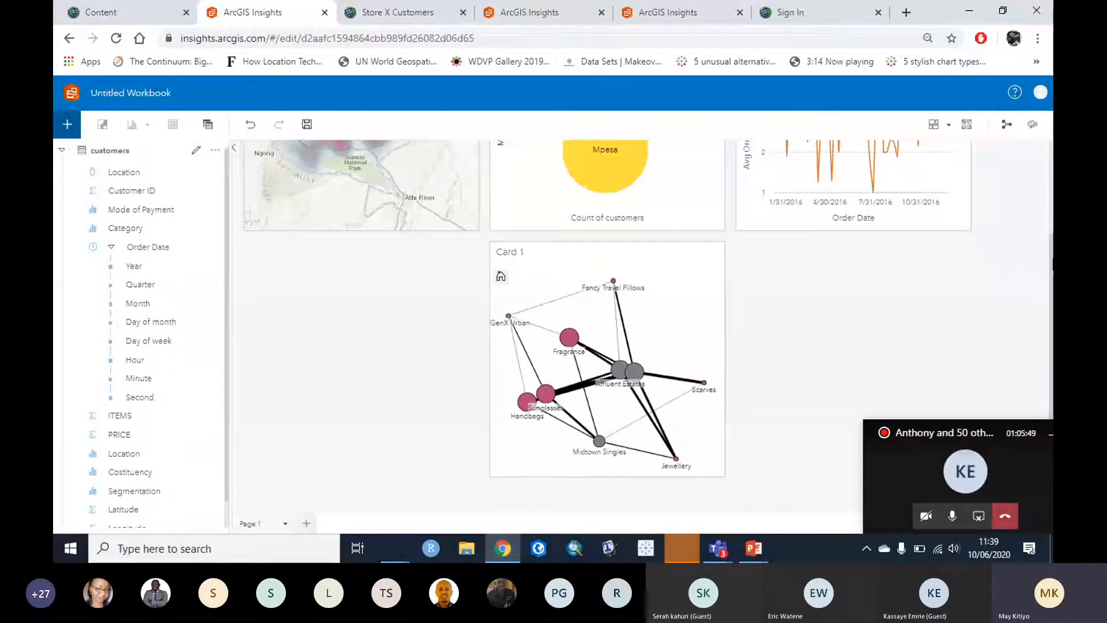
pyautogui.scroll(1, 988, 315)
pyautogui.scroll(3, 988, 309)
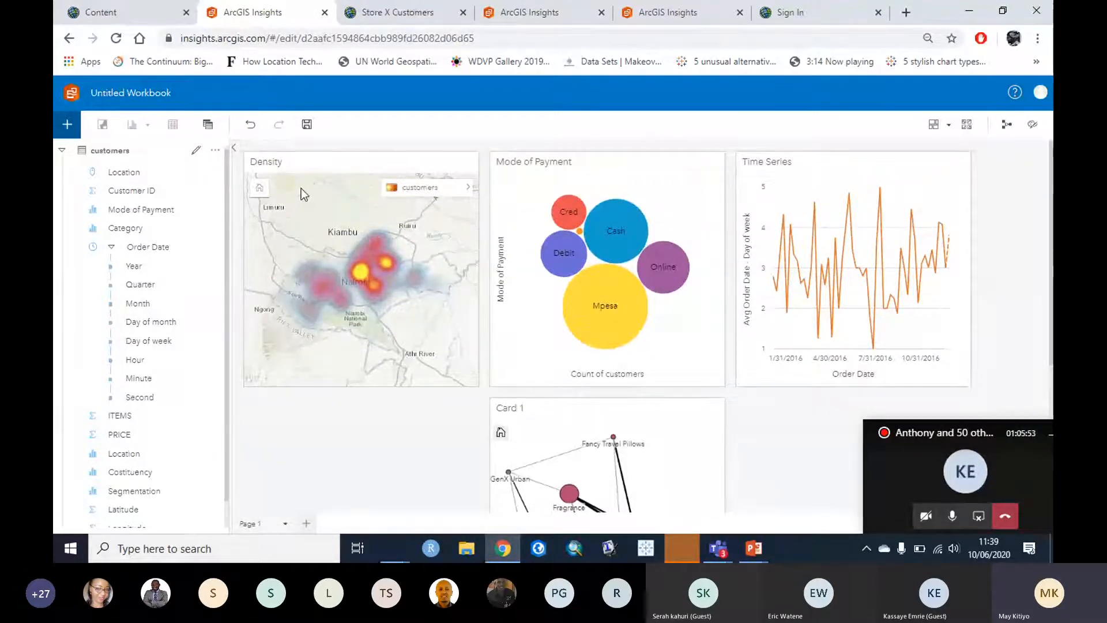
pyautogui.click(318, 173)
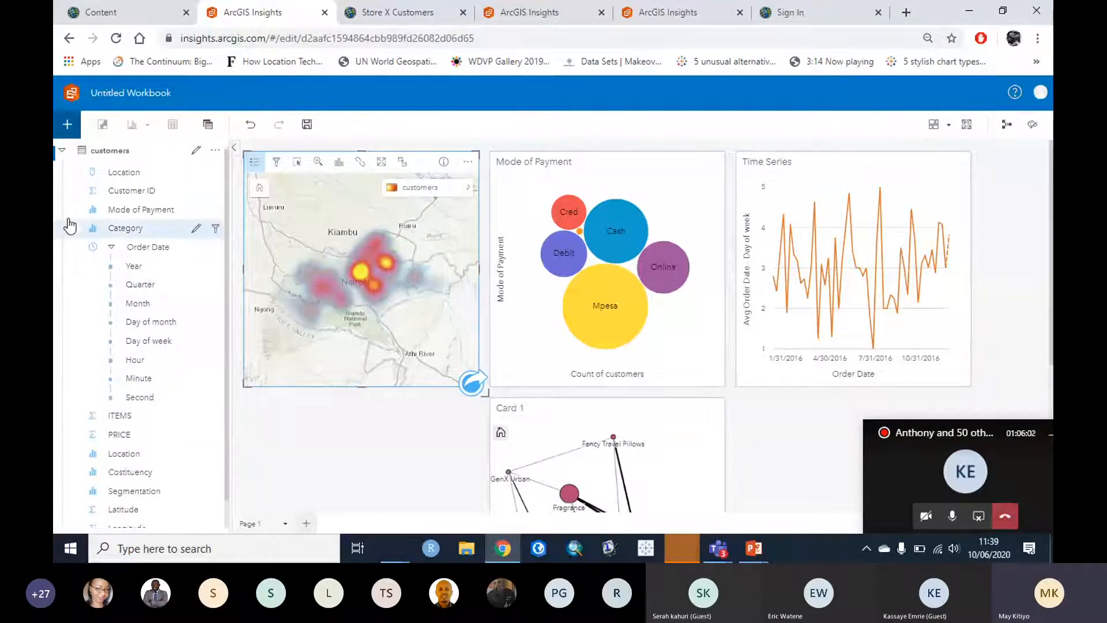
pyautogui.moveTo(127, 172); pyautogui.dragTo(286, 446)
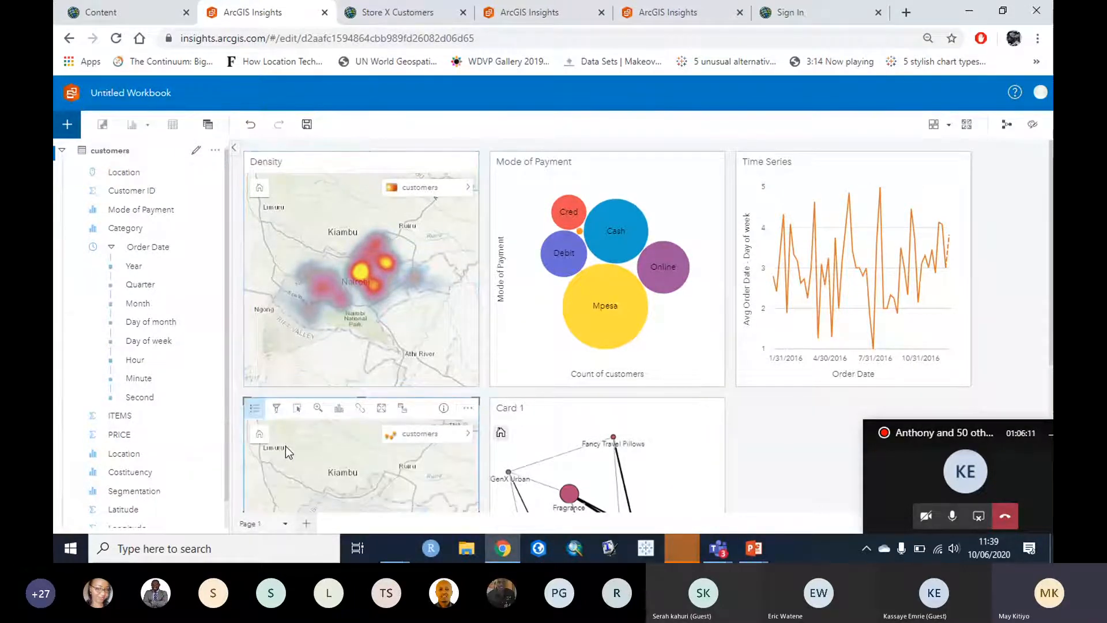
pyautogui.scroll(-2, 764, 470)
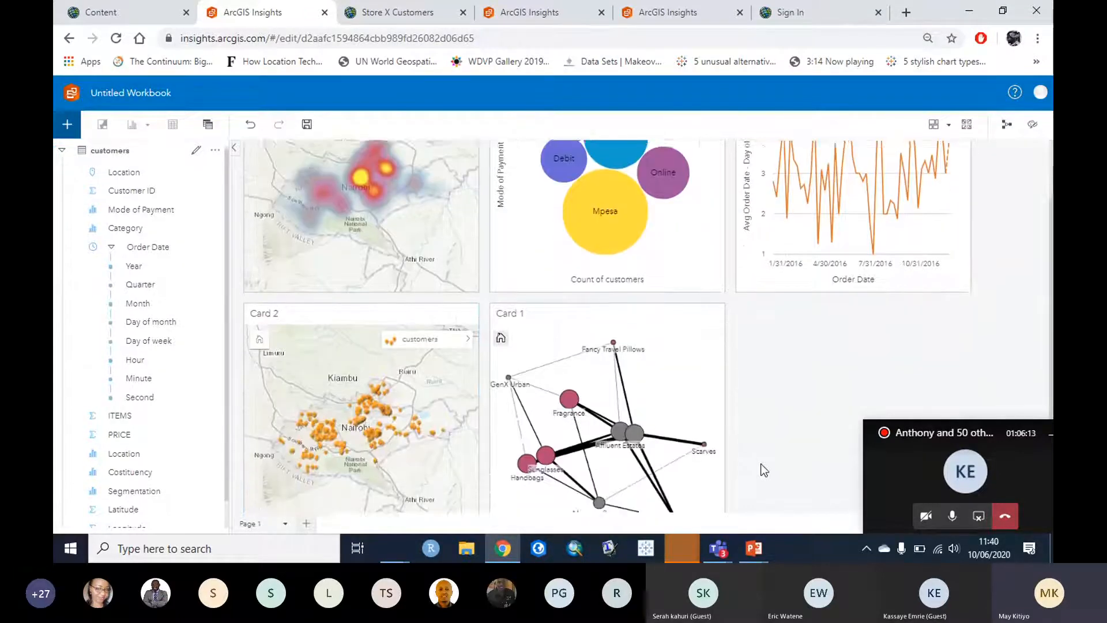
pyautogui.scroll(-2, 764, 470)
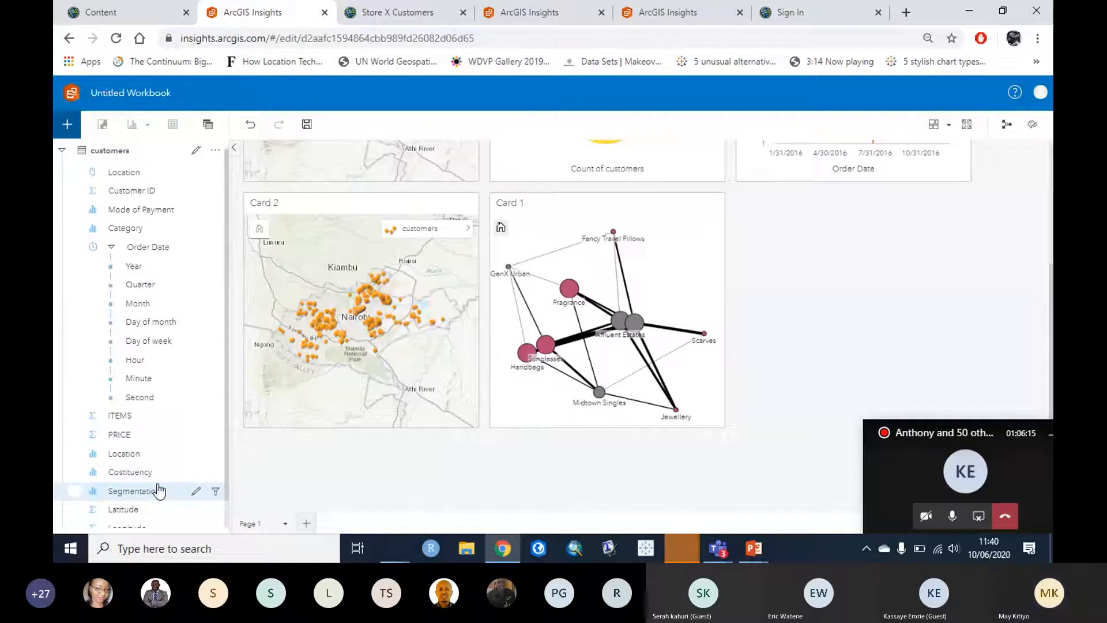
pyautogui.moveTo(160, 491); pyautogui.dragTo(362, 329)
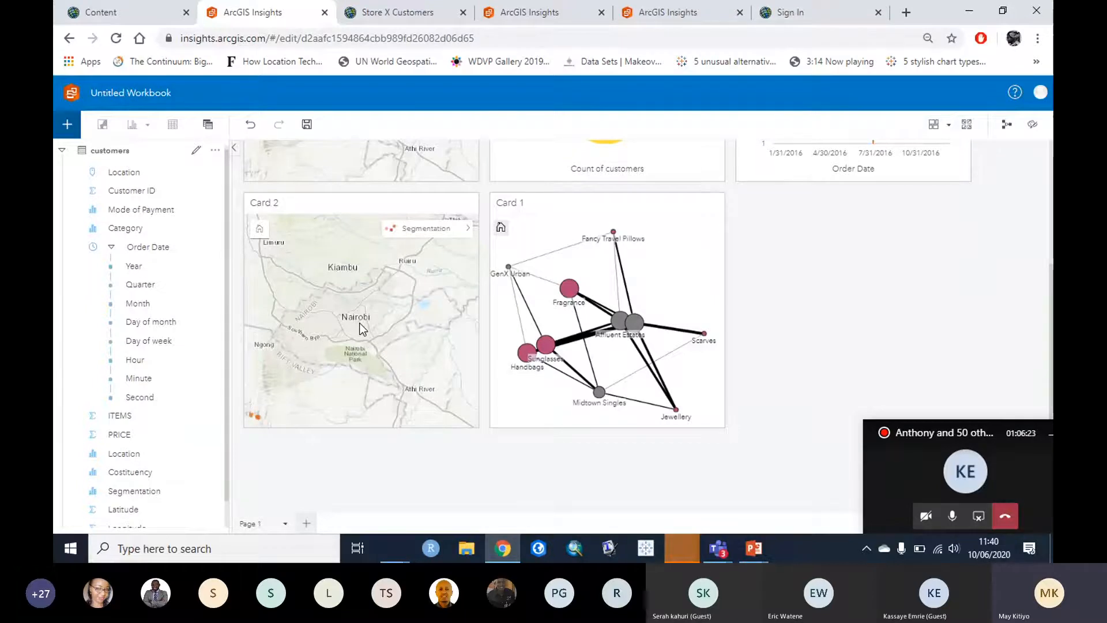
pyautogui.click(468, 228)
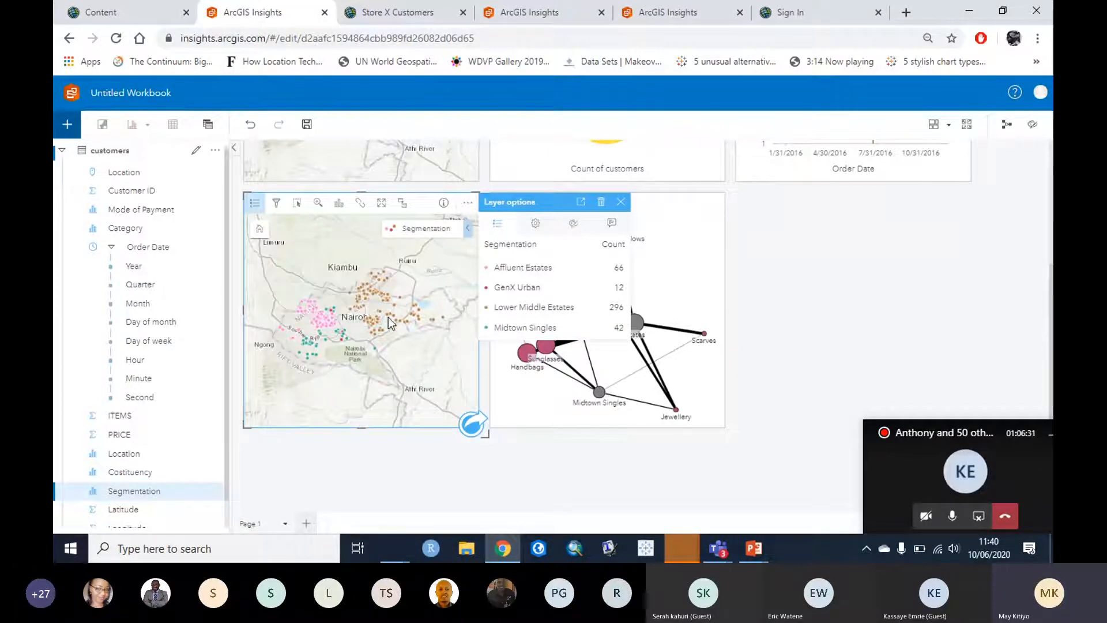
pyautogui.moveTo(390, 315)
pyautogui.click(331, 313)
pyautogui.click(409, 361)
pyautogui.click(418, 467)
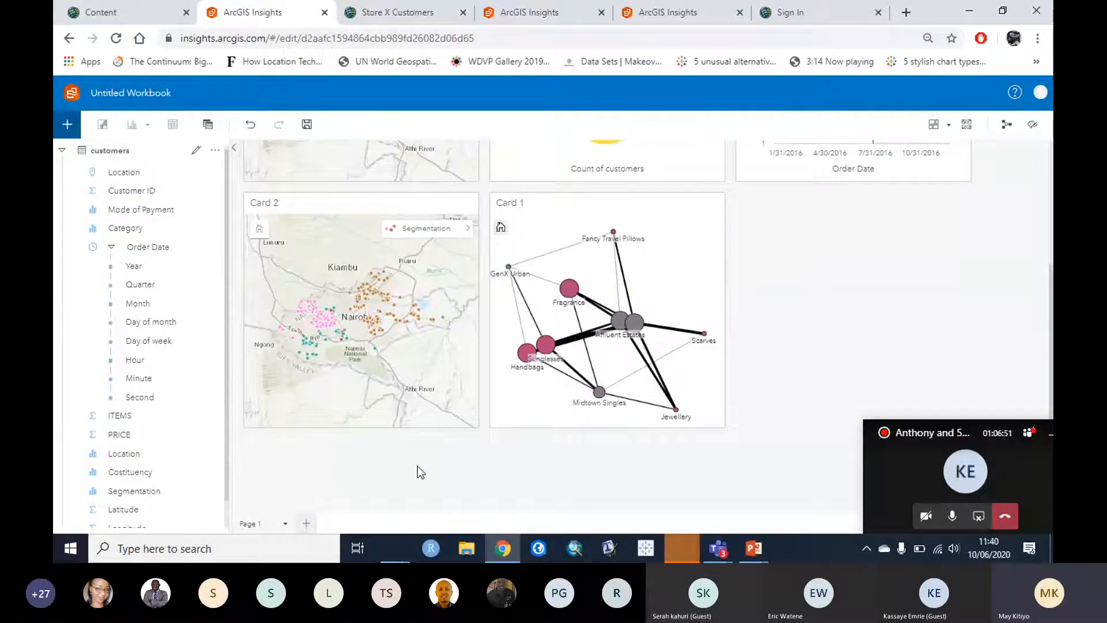
pyautogui.click(294, 200)
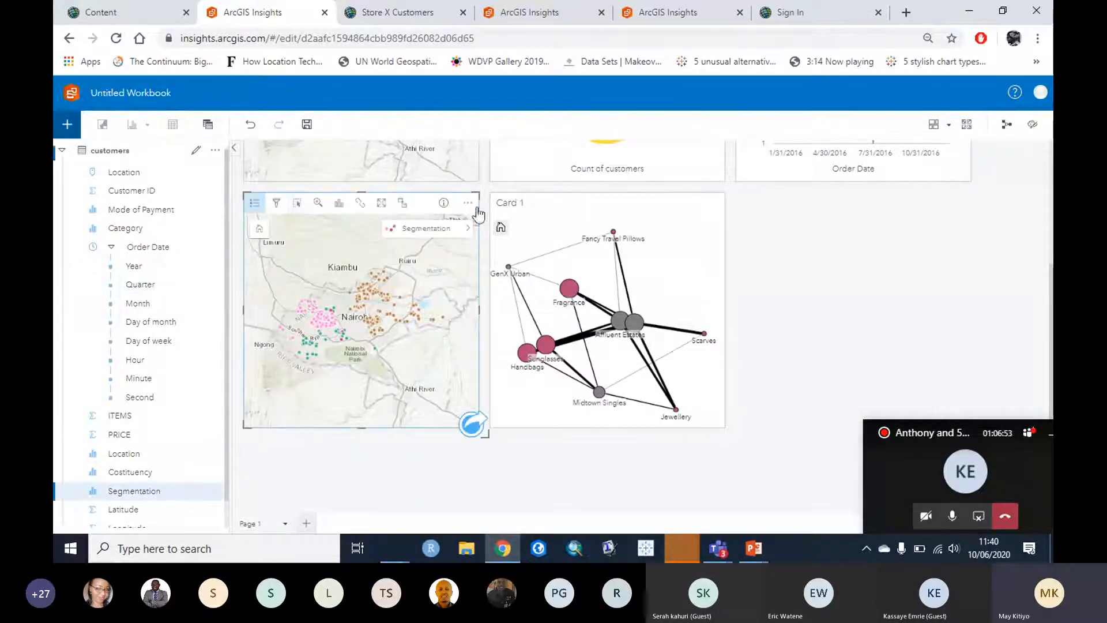
# Step: Delete the segmentation map card and move the link chart into the empty left slot
pyautogui.press('Delete')
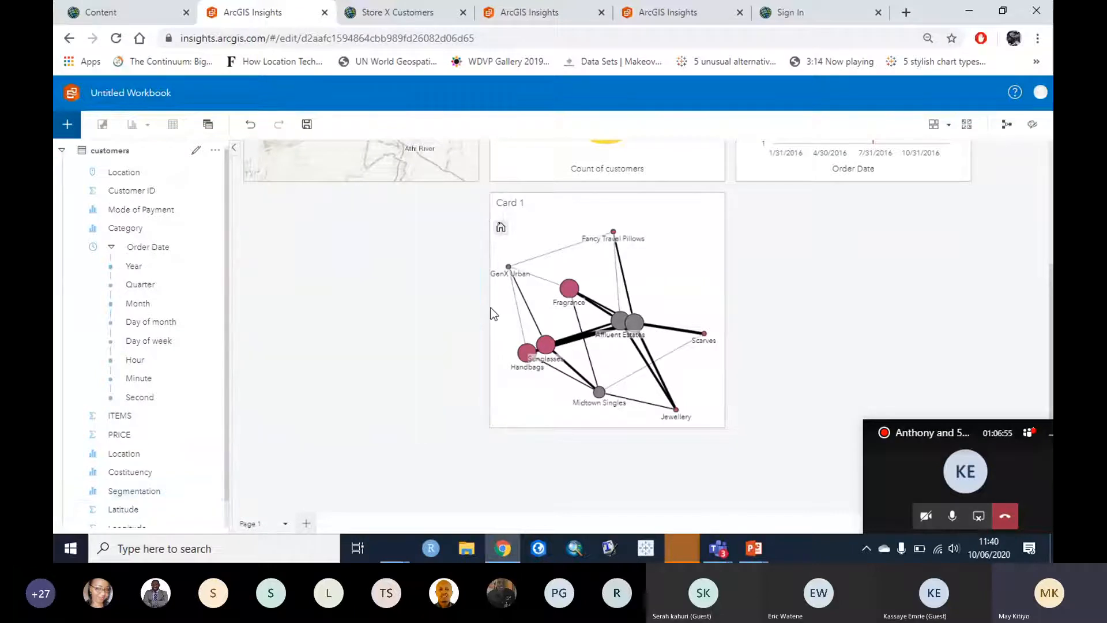
pyautogui.click(663, 203)
pyautogui.moveTo(663, 203); pyautogui.dragTo(437, 211)
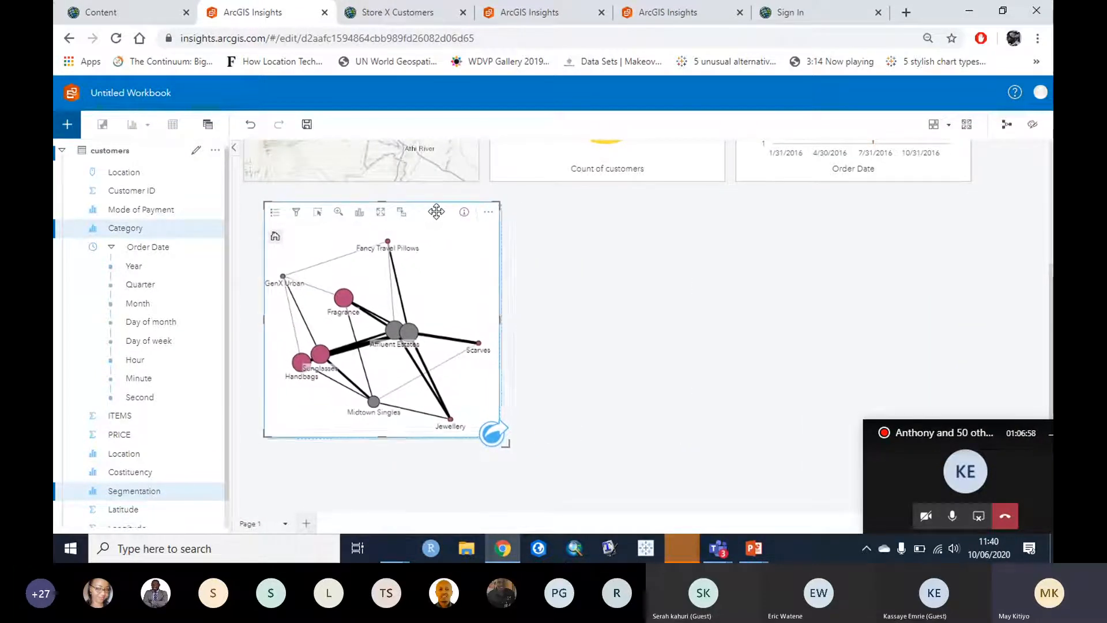
pyautogui.click(566, 247)
# Step: Title the link chart card 'Preference'
pyautogui.click(301, 215)
pyautogui.write('Ec')
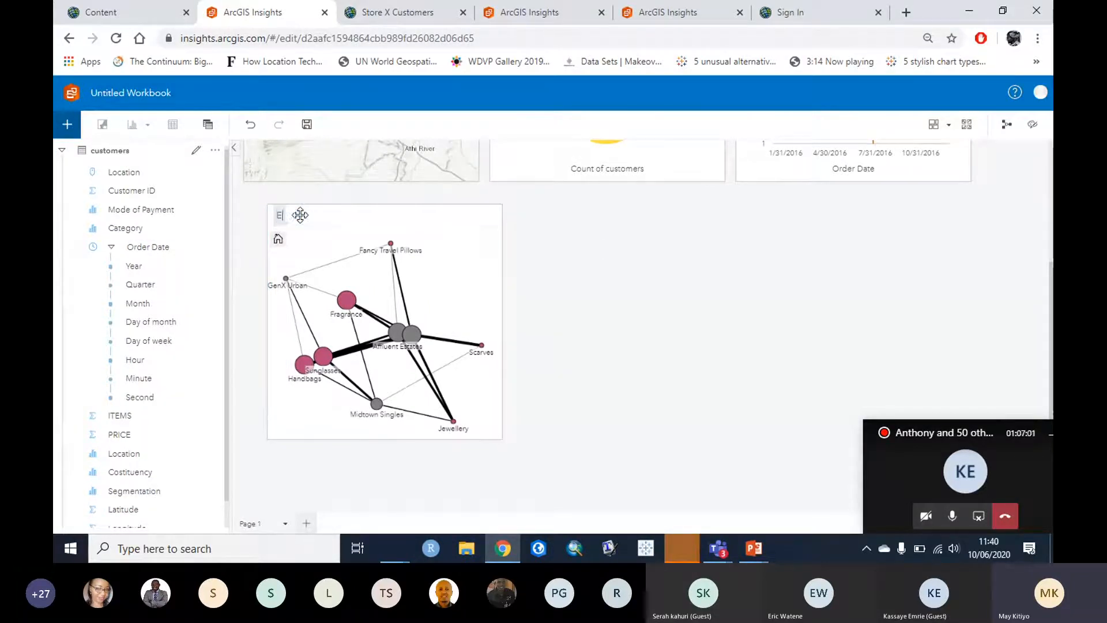
pyautogui.press('BackSpace')
pyautogui.press('BackSpace')
pyautogui.write('pREF')
pyautogui.press('BackSpace')
pyautogui.press('BackSpace')
pyautogui.press('BackSpace')
pyautogui.press('BackSpace')
pyautogui.write('Preference')
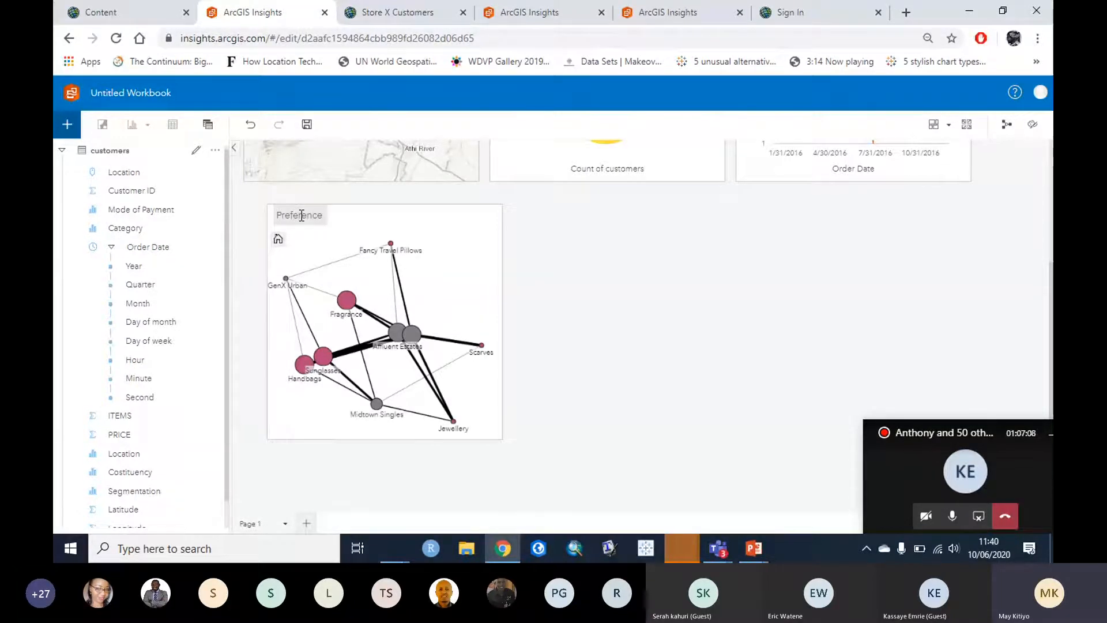
pyautogui.press('Return')
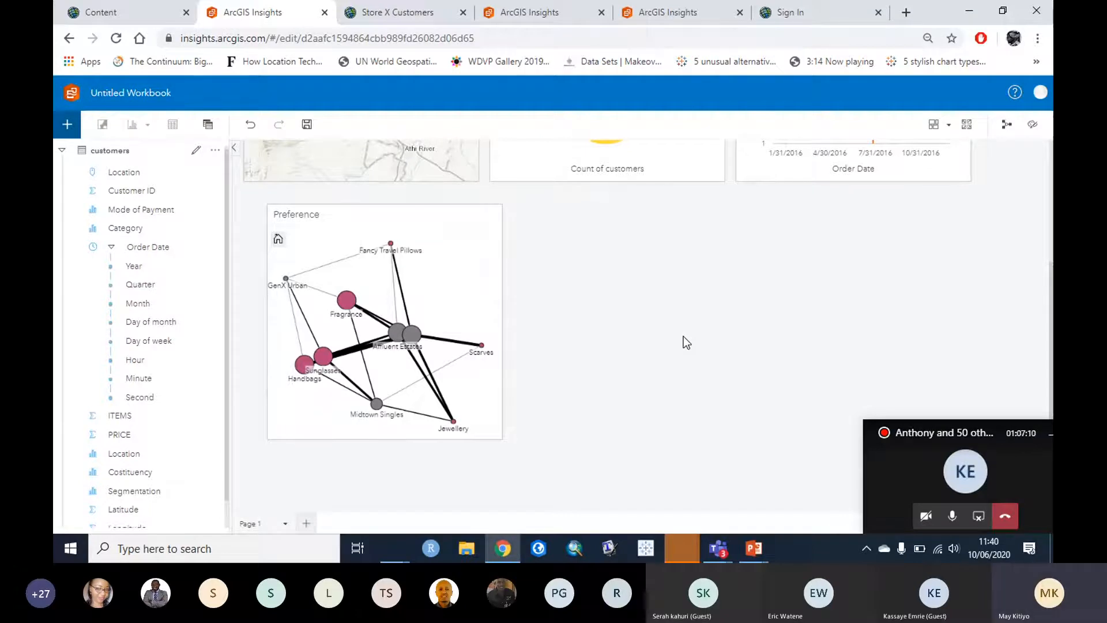
# Step: Rename the workbook 'Store X Customer Dynamics' and save it
pyautogui.scroll(1, 684, 336)
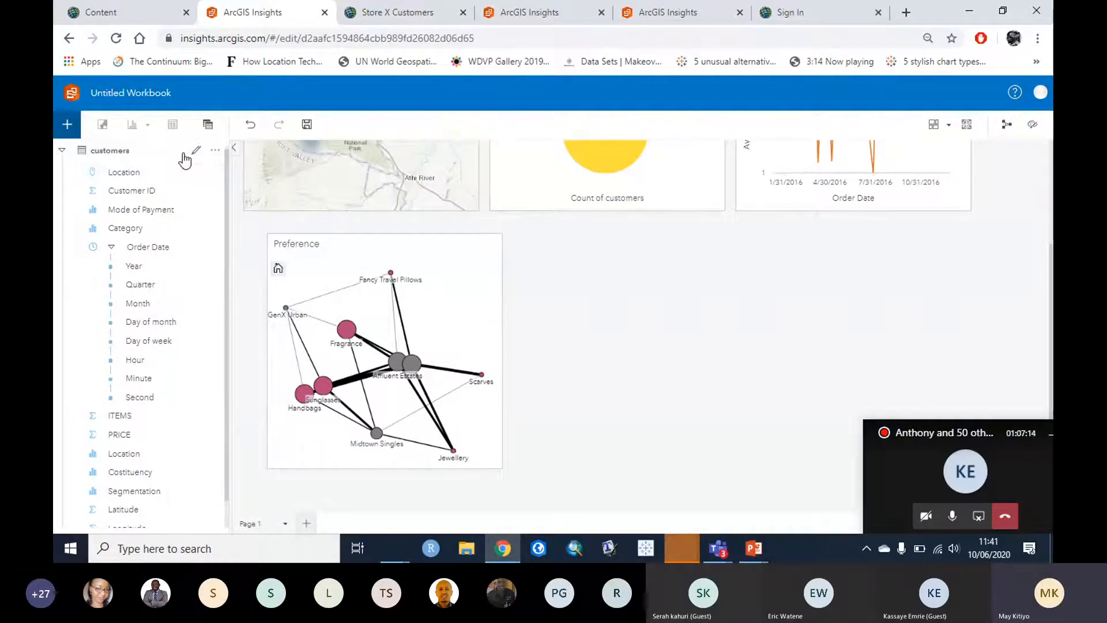
pyautogui.click(148, 96)
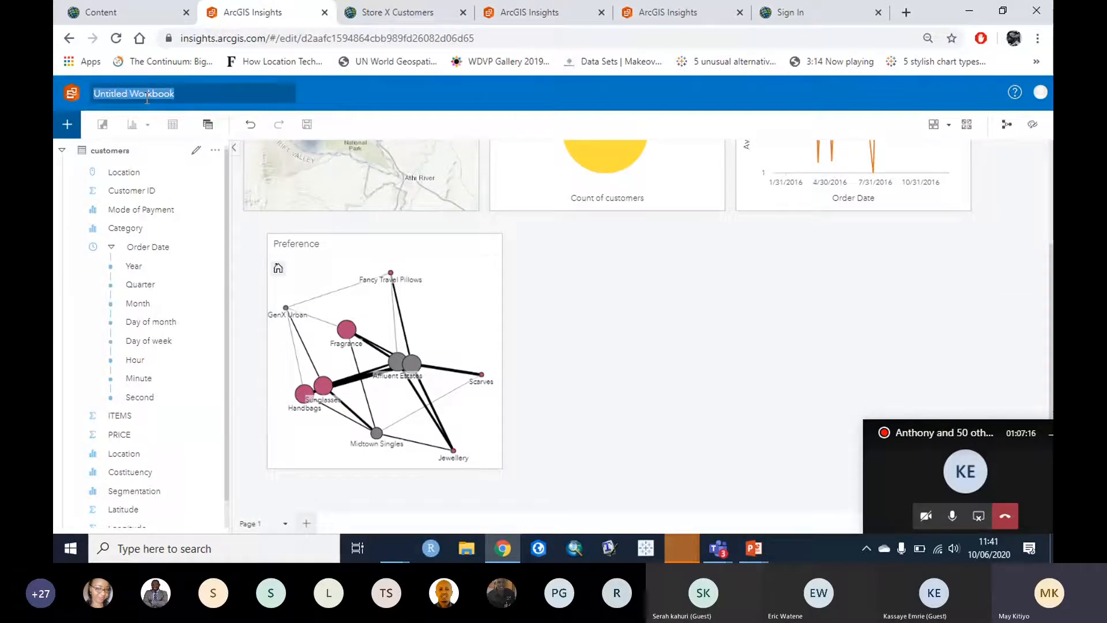
pyautogui.write('S')
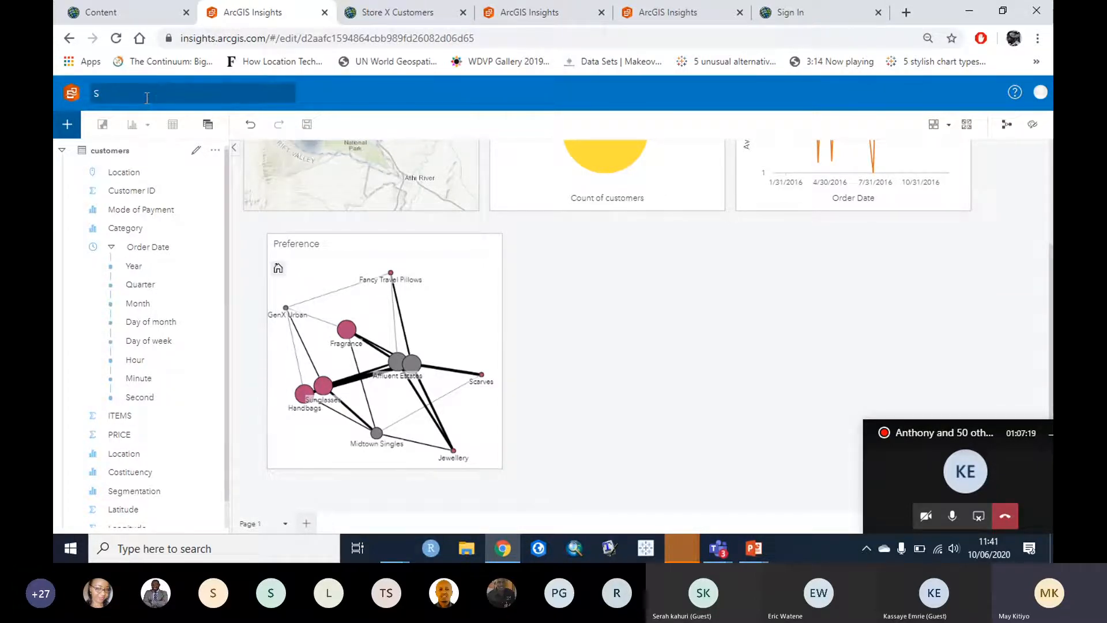
pyautogui.write('rtore X ')
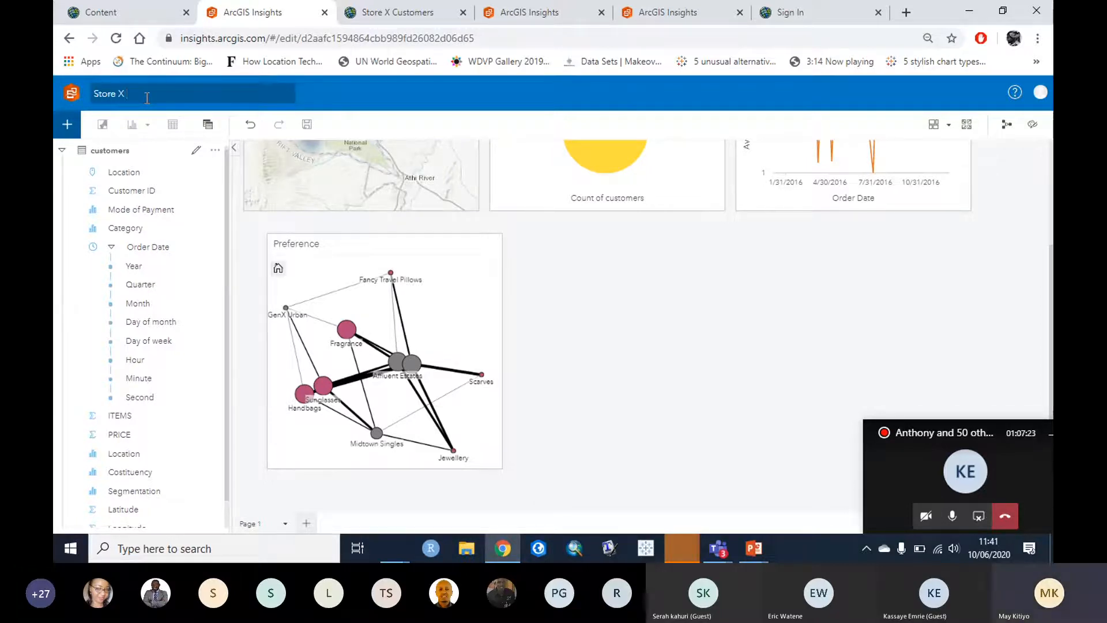
pyautogui.write('Customer Dynemics')
pyautogui.click(625, 280)
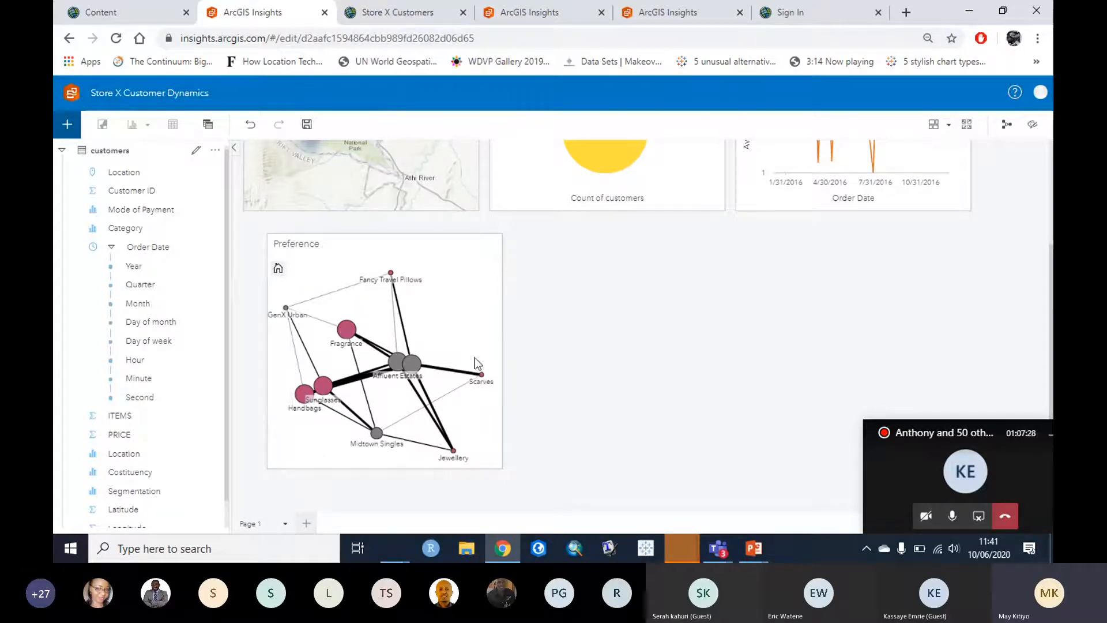
pyautogui.click(307, 126)
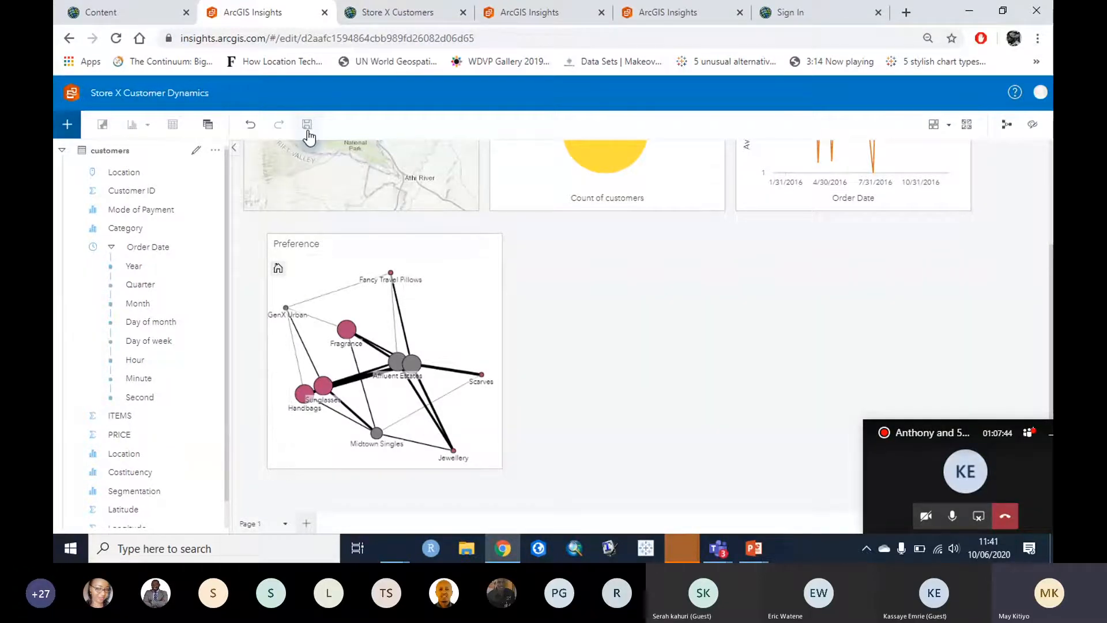
pyautogui.click(208, 126)
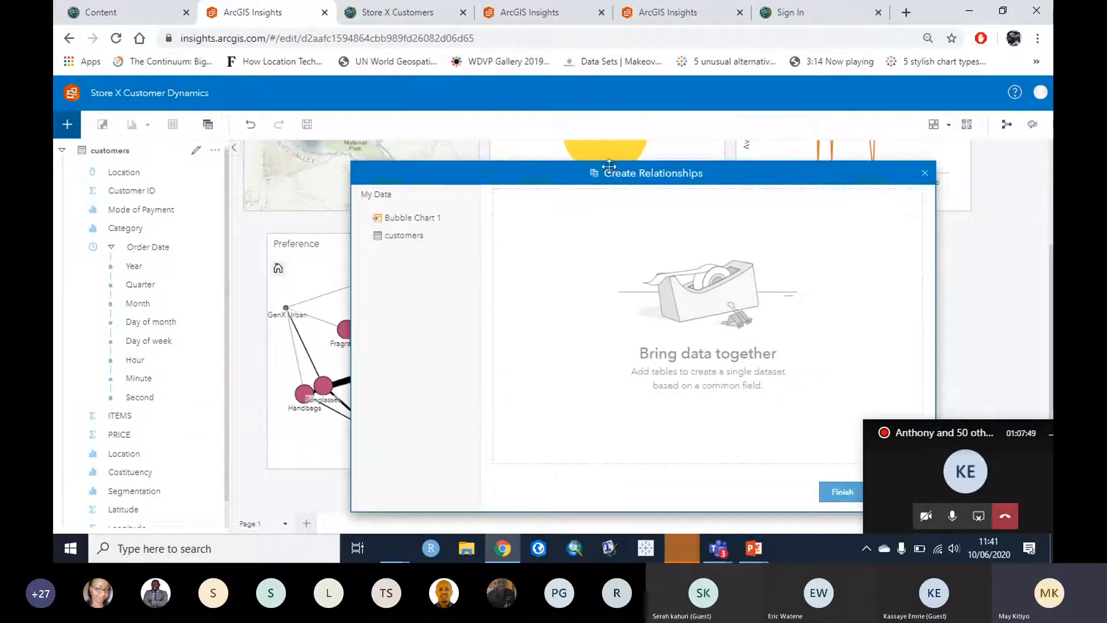
pyautogui.moveTo(488, 173); pyautogui.dragTo(284, 134)
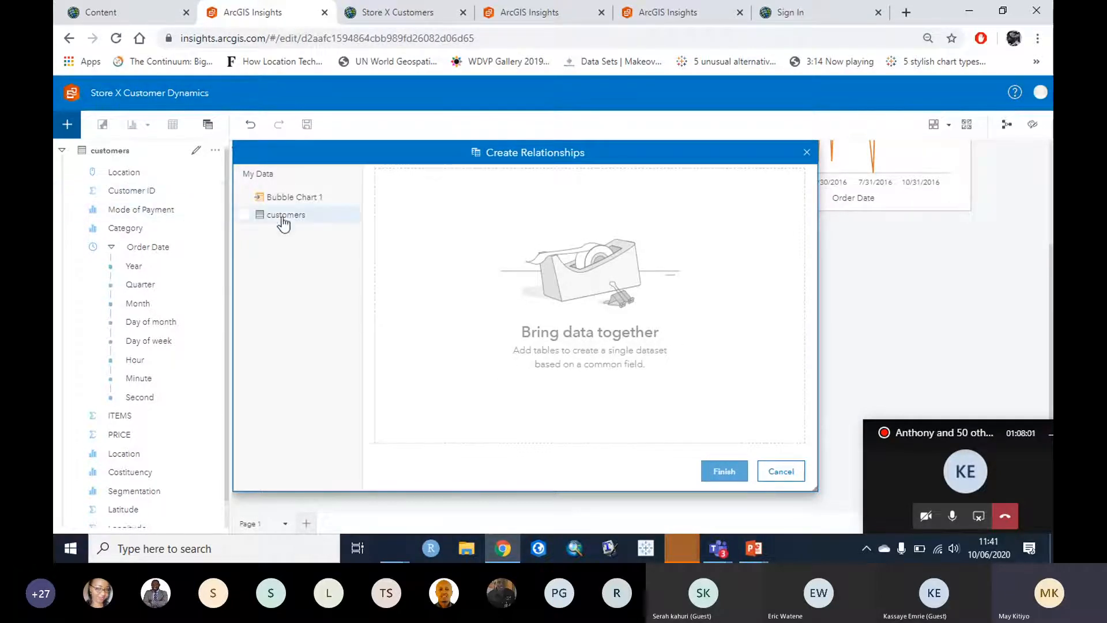
pyautogui.click(243, 214)
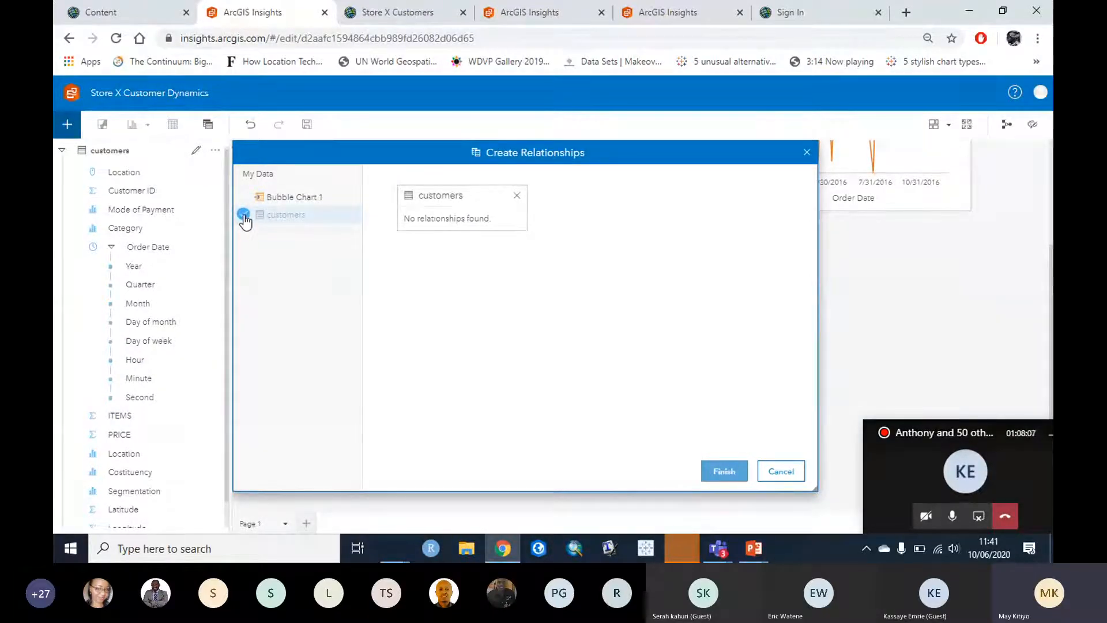
pyautogui.click(517, 196)
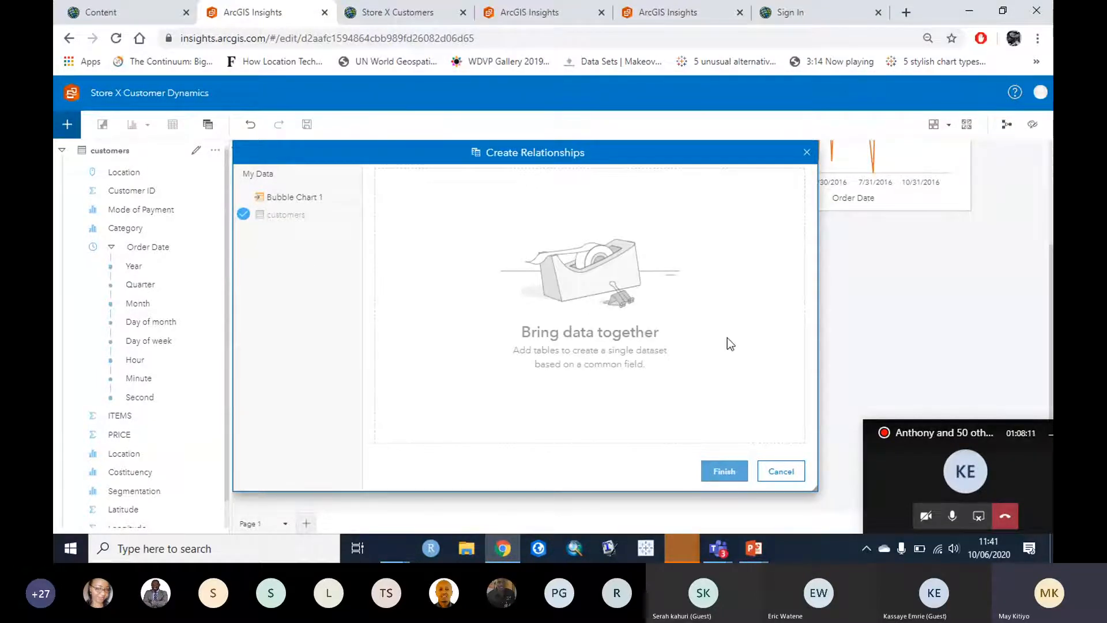
pyautogui.click(782, 472)
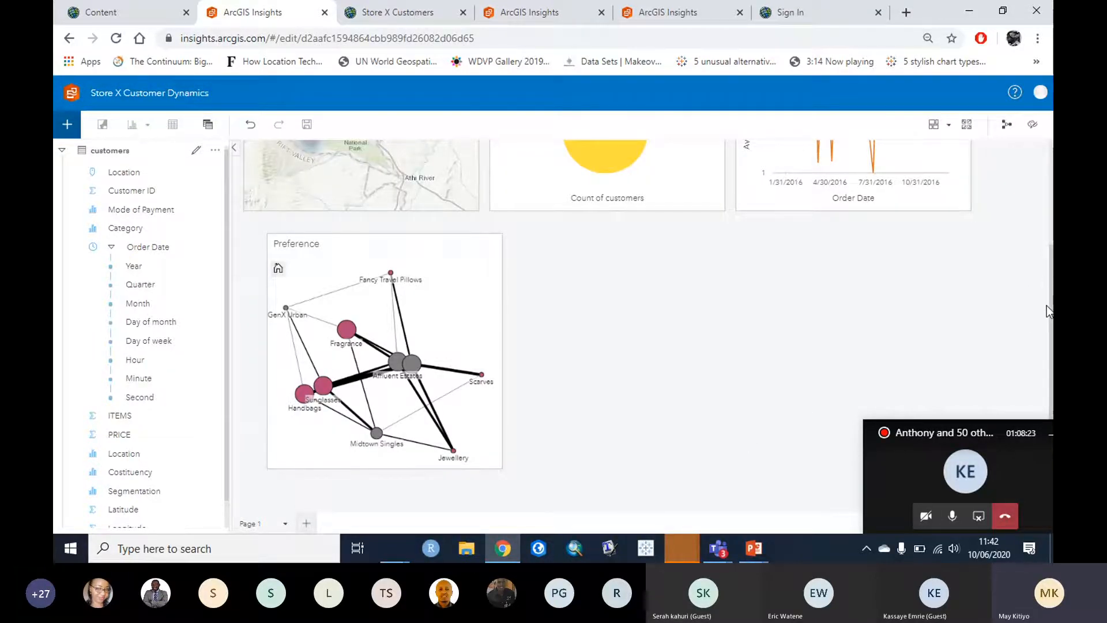
# Step: Cross-filter the map and time series to Cash payments, then clear the selection
pyautogui.scroll(1, 845, 363)
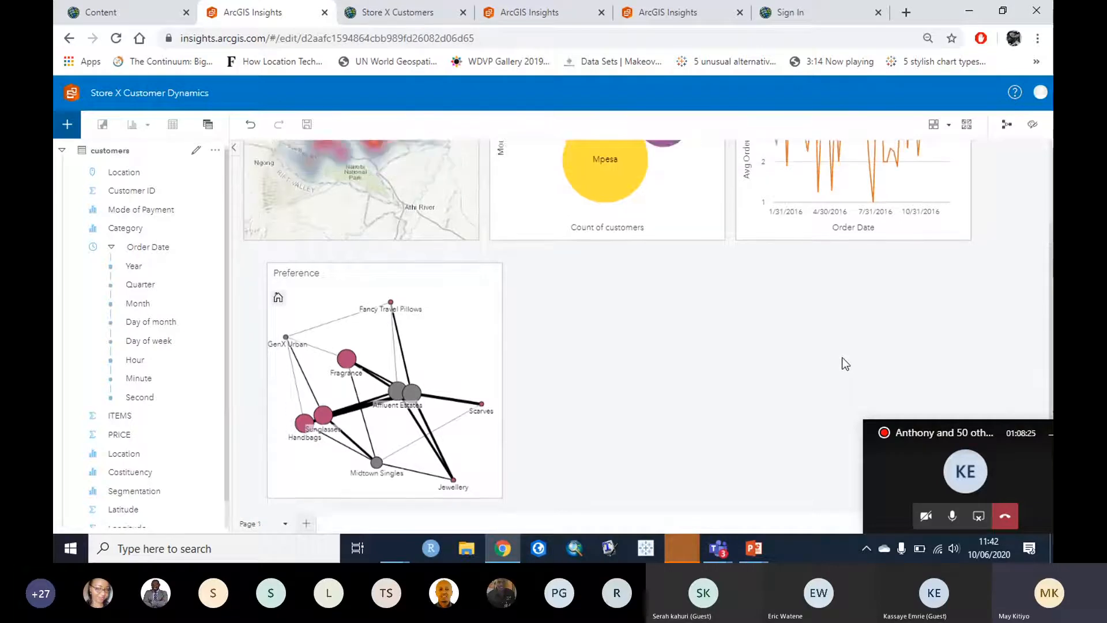
pyautogui.scroll(3, 845, 363)
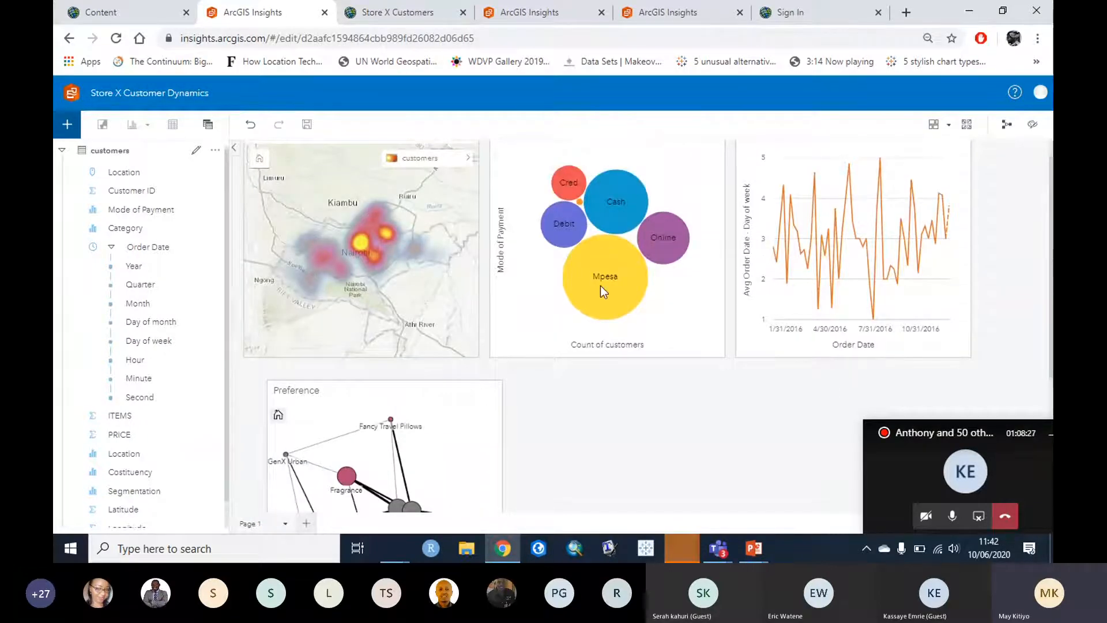
pyautogui.click(604, 271)
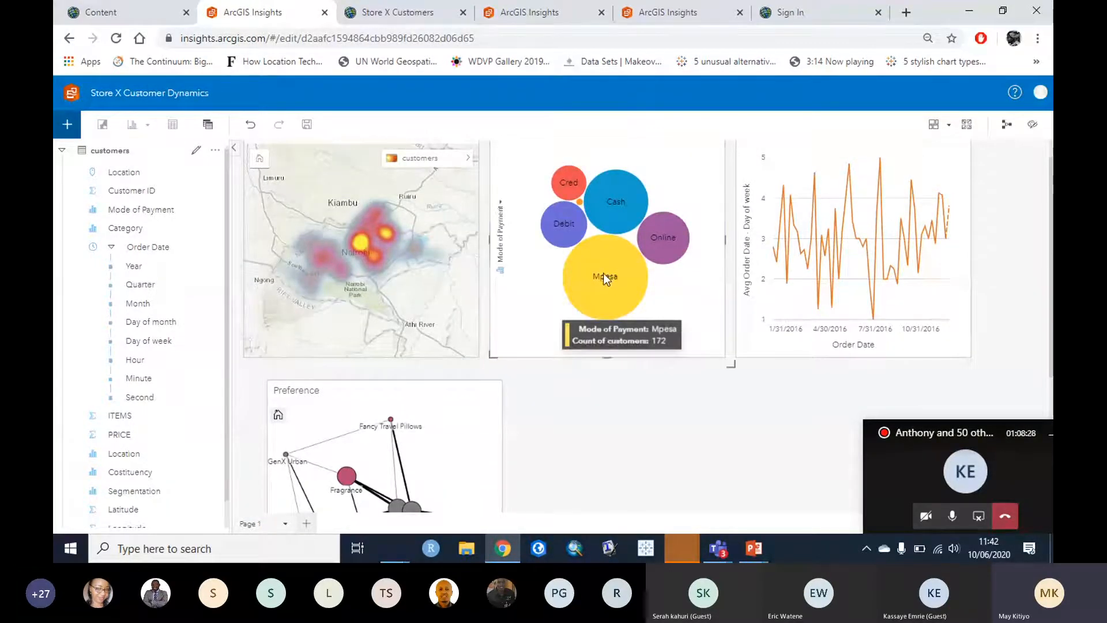
pyautogui.click(603, 272)
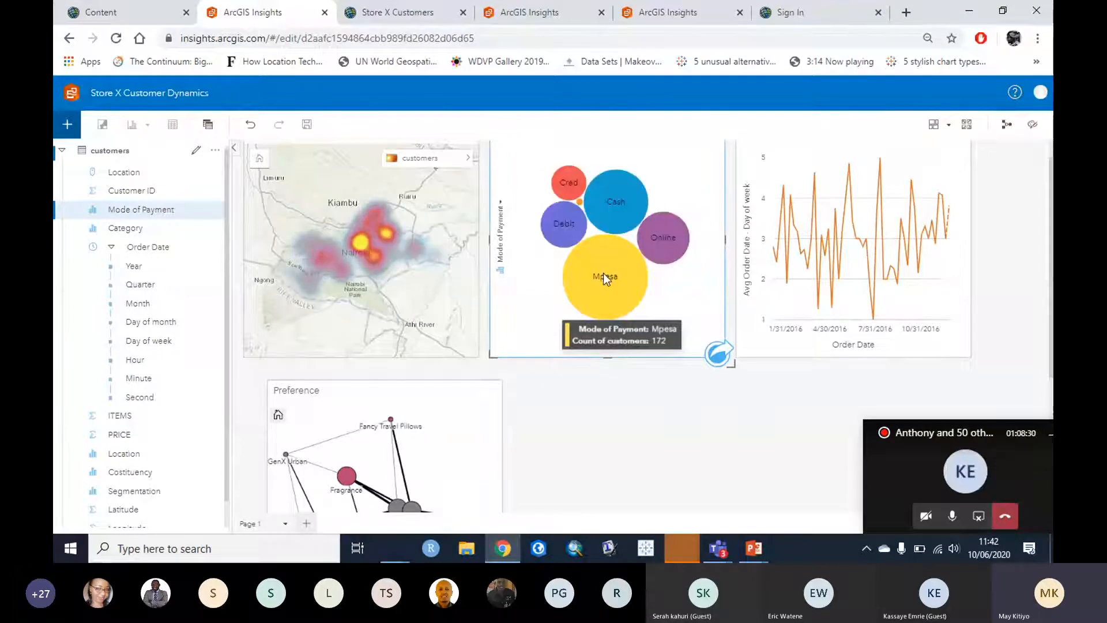
pyautogui.click(625, 193)
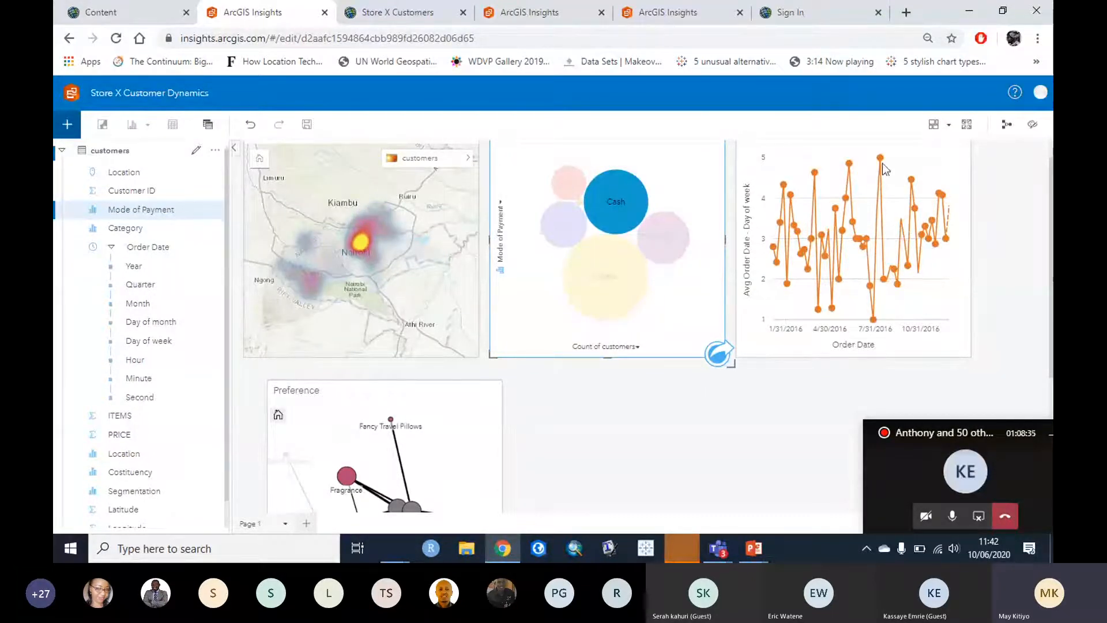
pyautogui.moveTo(880, 159)
pyautogui.scroll(-3, 613, 488)
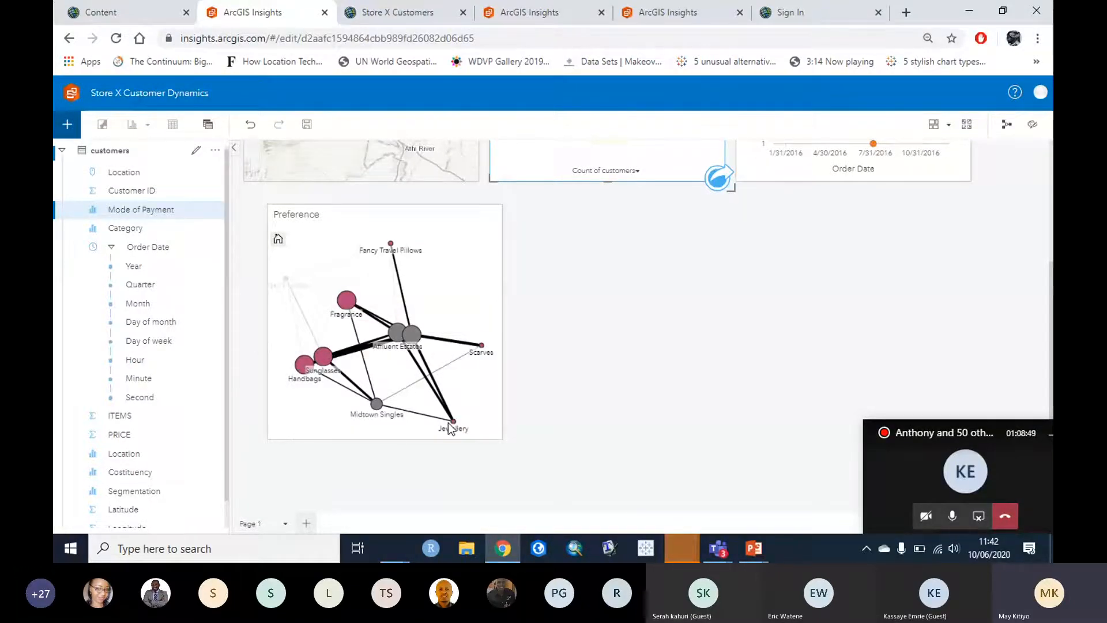
pyautogui.moveTo(455, 428)
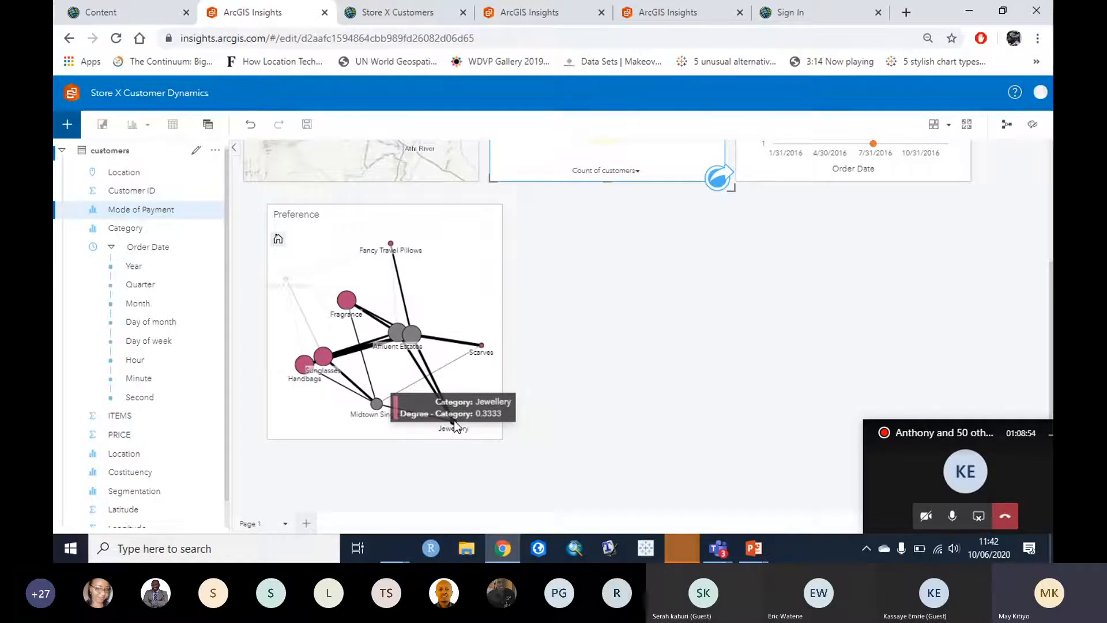
pyautogui.scroll(2, 706, 351)
pyautogui.scroll(2, 706, 351)
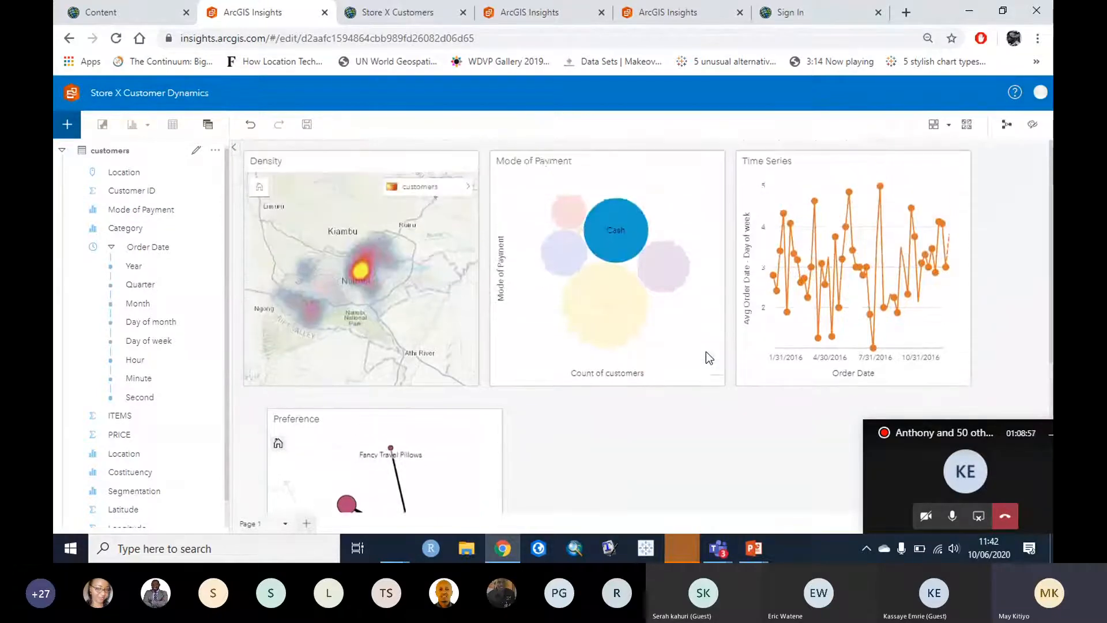
pyautogui.click(673, 222)
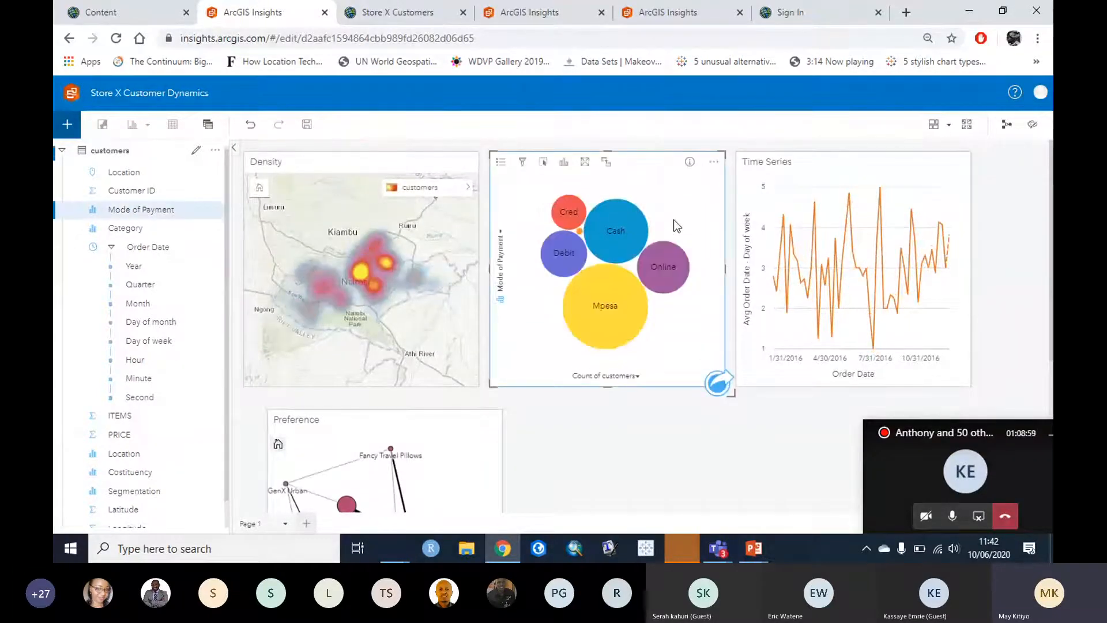
# Step: Check the Analysis View, return to page view, and save the workbook
pyautogui.click(1003, 129)
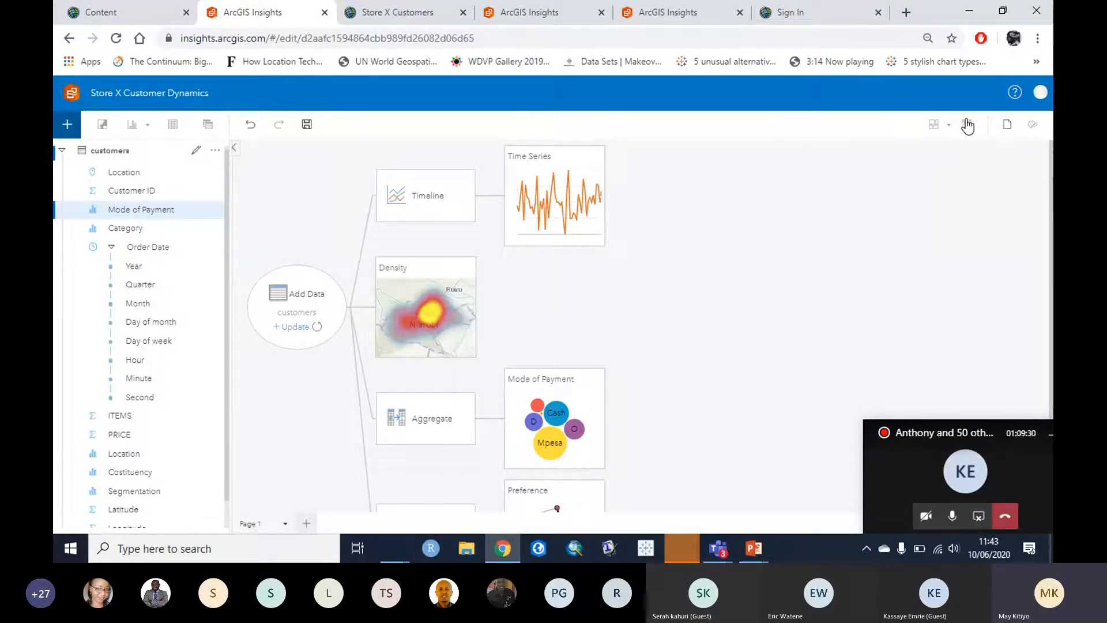
pyautogui.click(1007, 124)
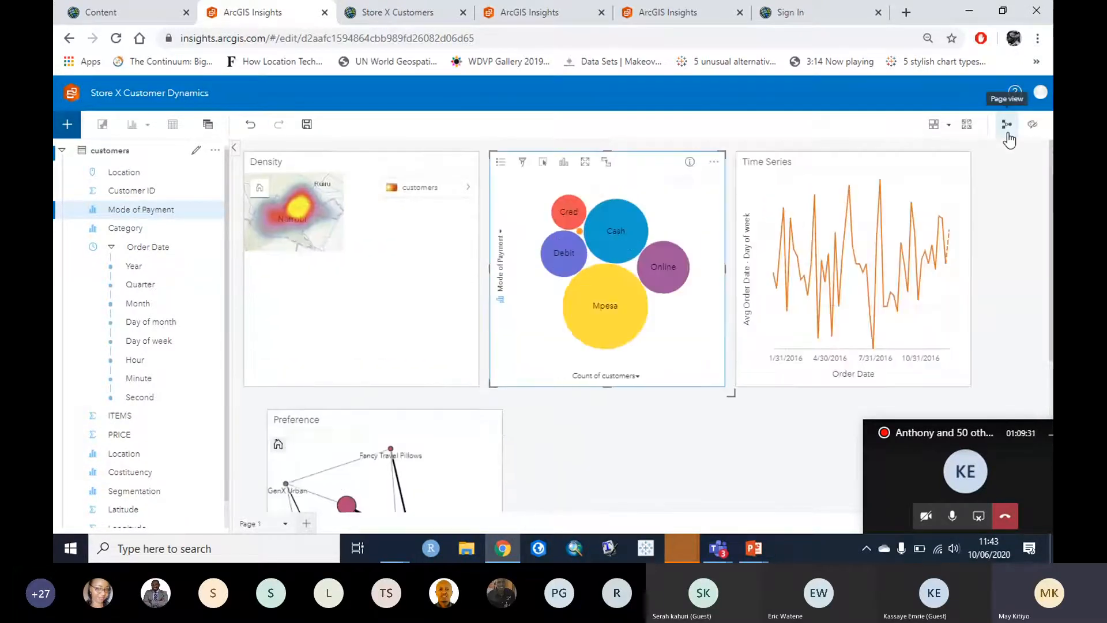
pyautogui.click(649, 434)
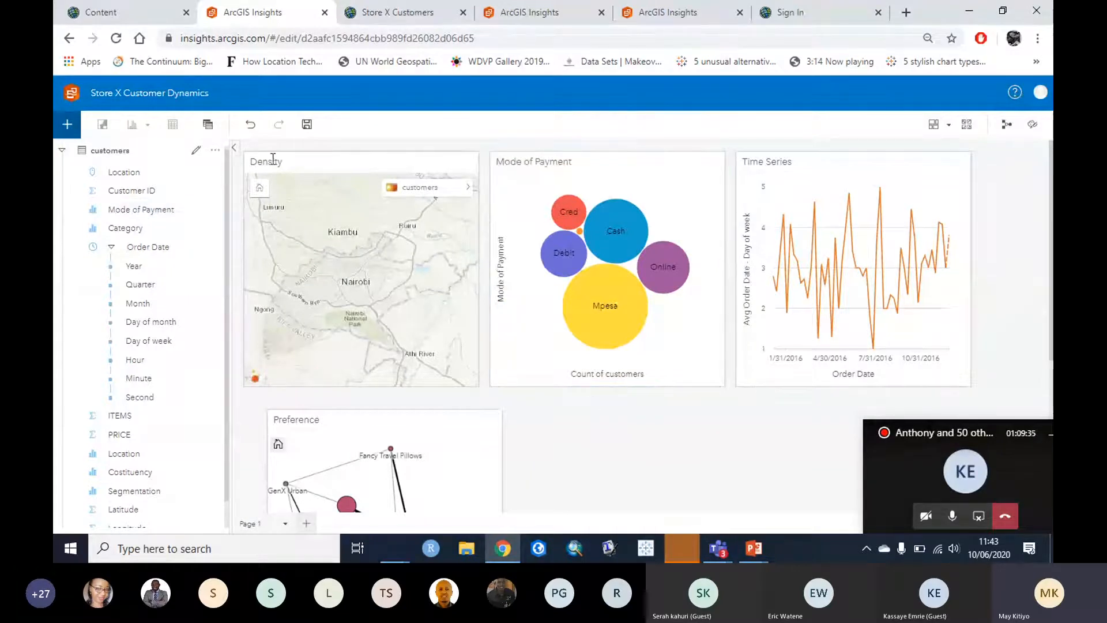
pyautogui.click(312, 128)
# Step: Bring up the open PowerPoint windows from the taskbar
pyautogui.moveTo(618, 203)
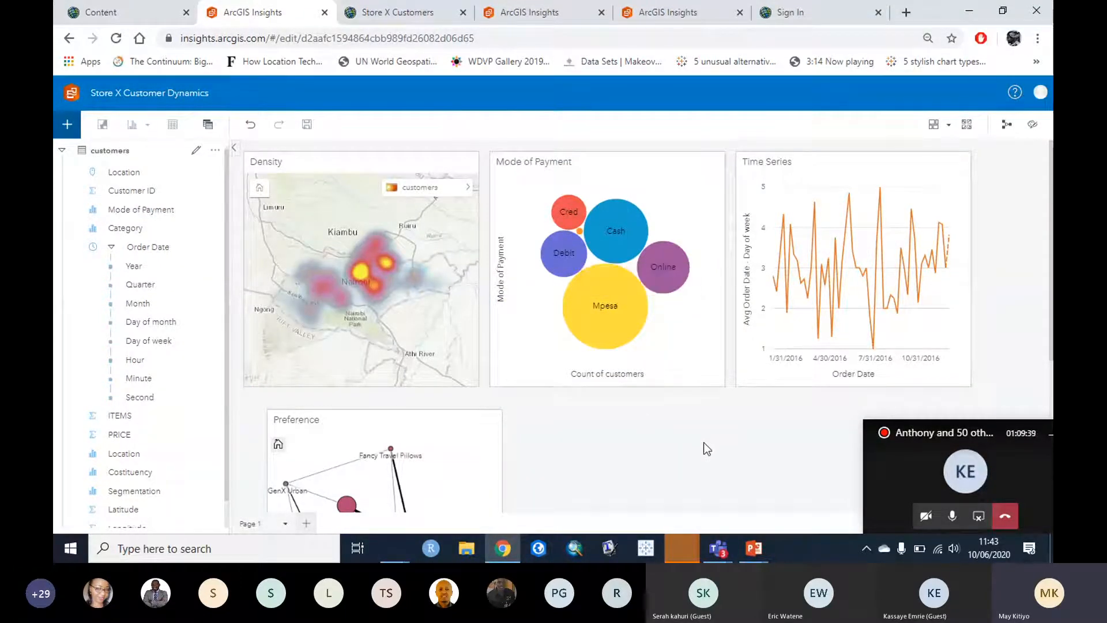
pyautogui.scroll(-1, 704, 442)
pyautogui.click(763, 542)
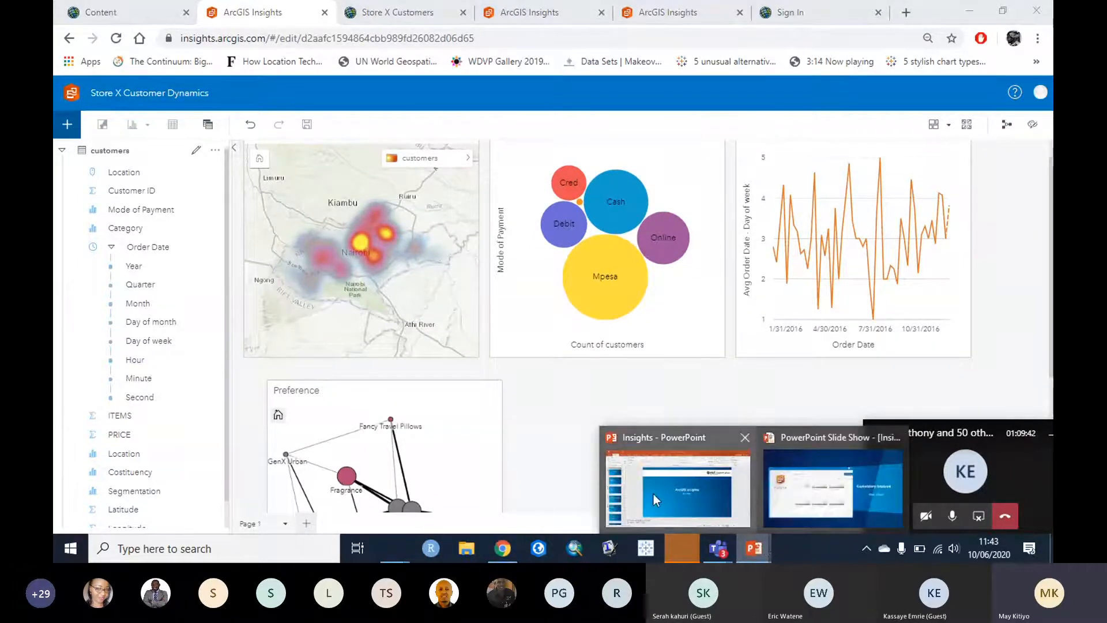
# Step: Bring the Insights presentation forward, shrink the Teams meeting window, and start the slide show
pyautogui.click(653, 493)
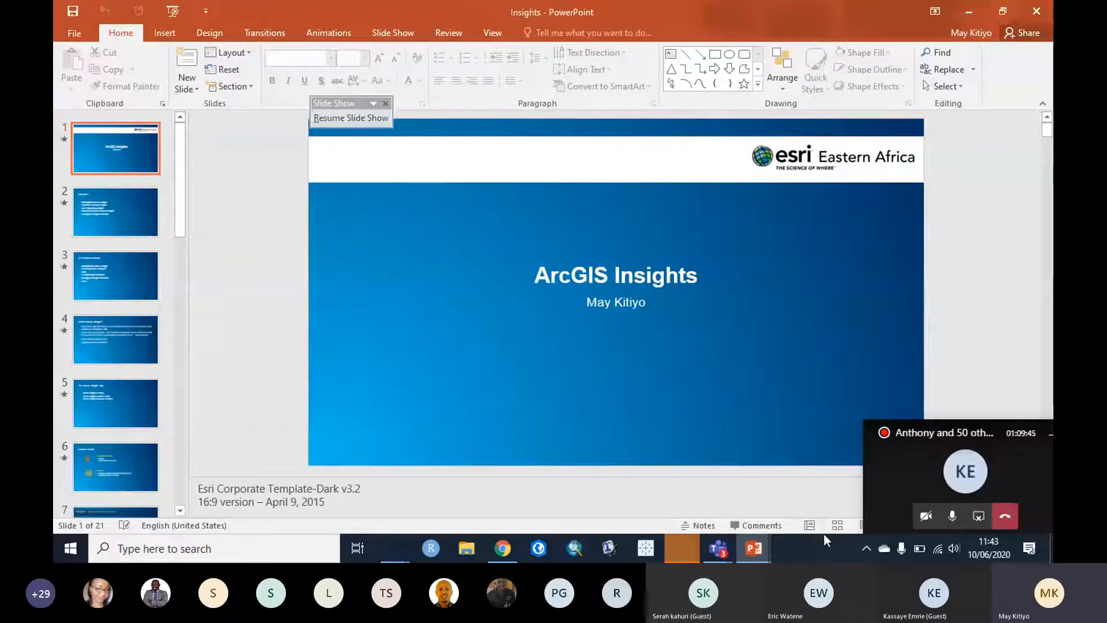
pyautogui.moveTo(927, 427); pyautogui.dragTo(803, 542)
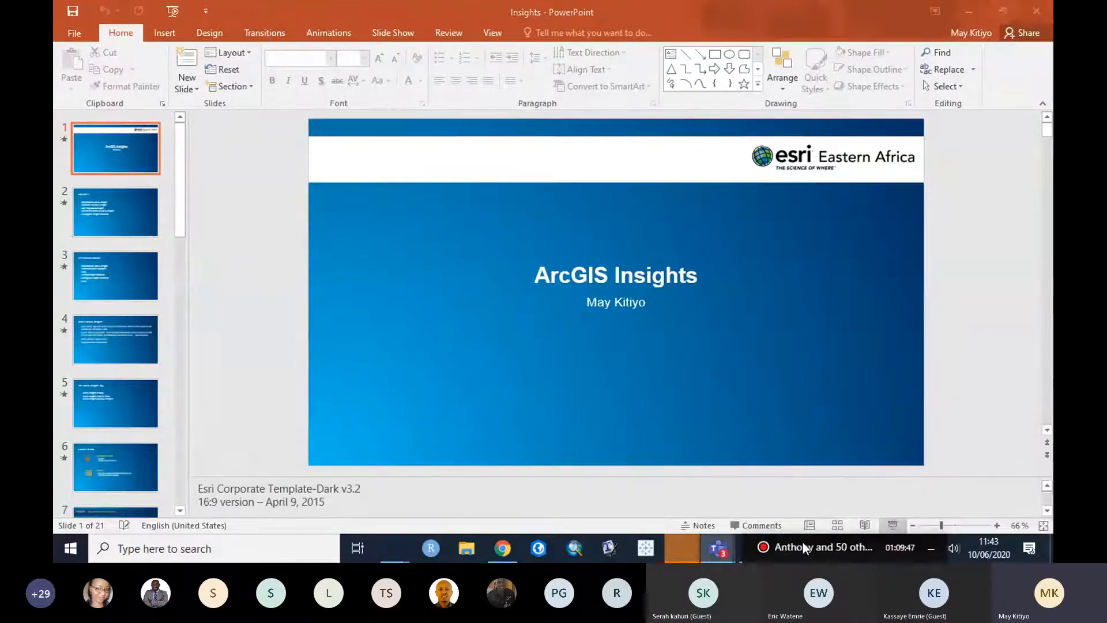
pyautogui.click(894, 525)
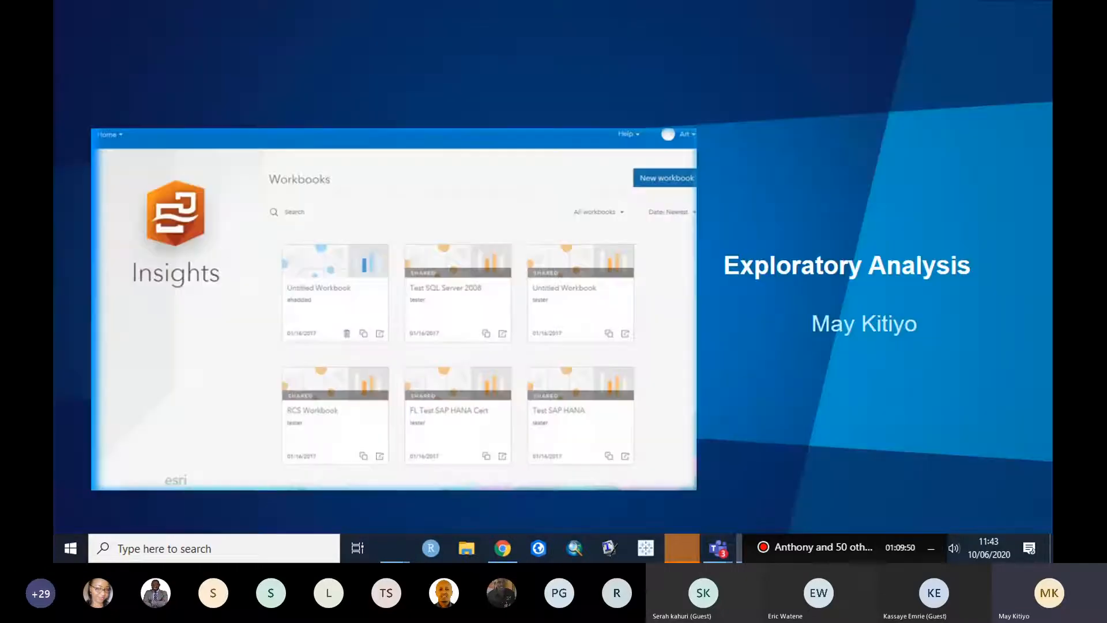
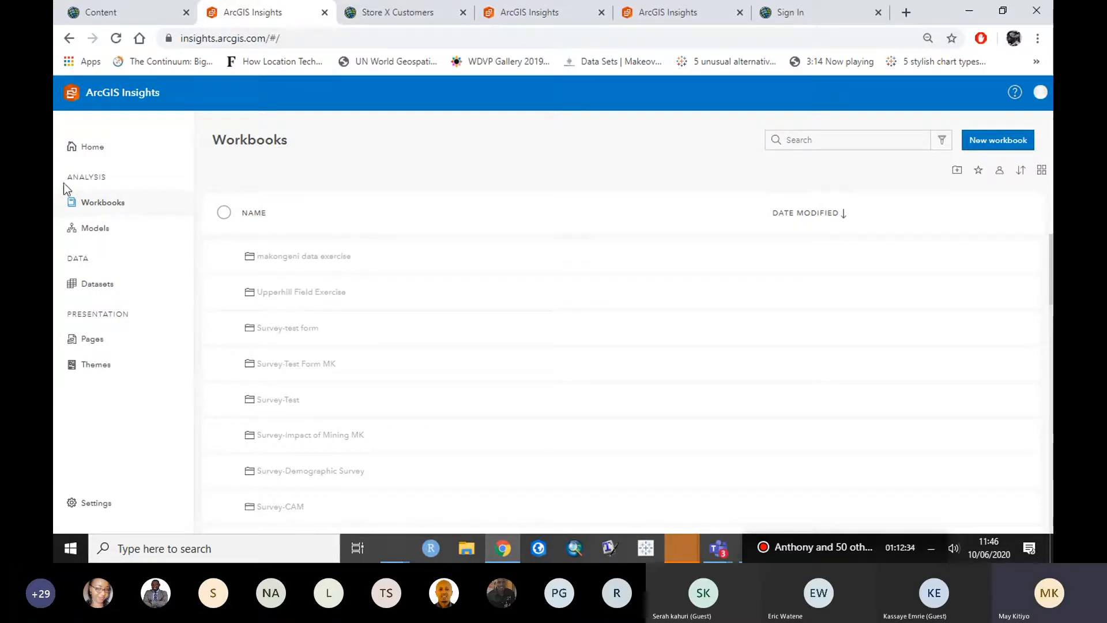
# Step: From Home, try the workbook's sharing options, untick the Beautify Our Neighborhood group, then cancel
pyautogui.click(95, 151)
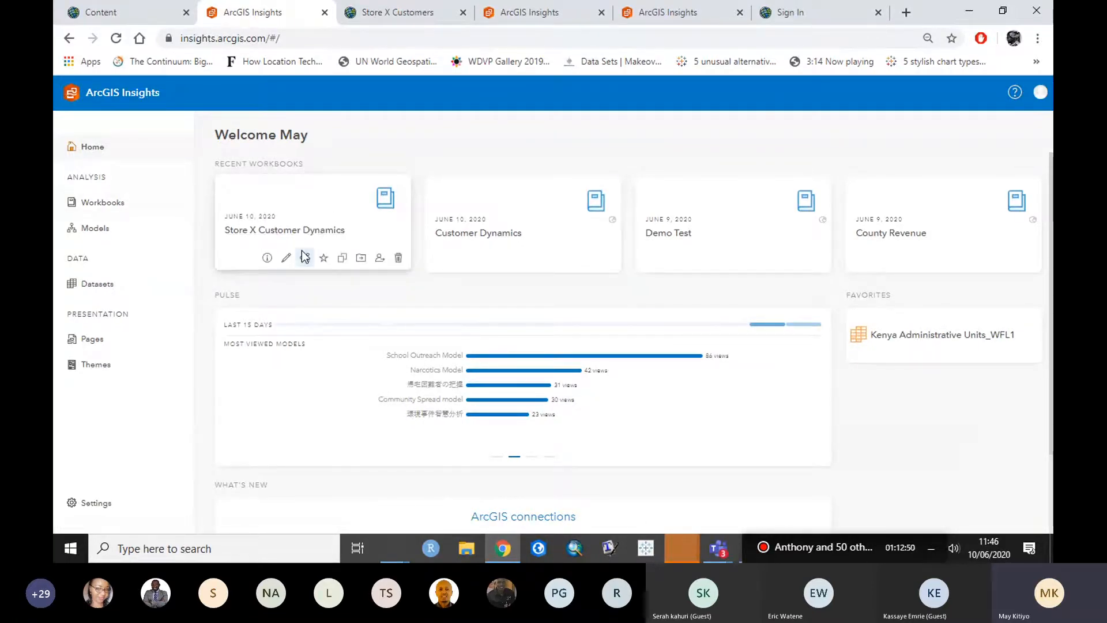
pyautogui.click(304, 259)
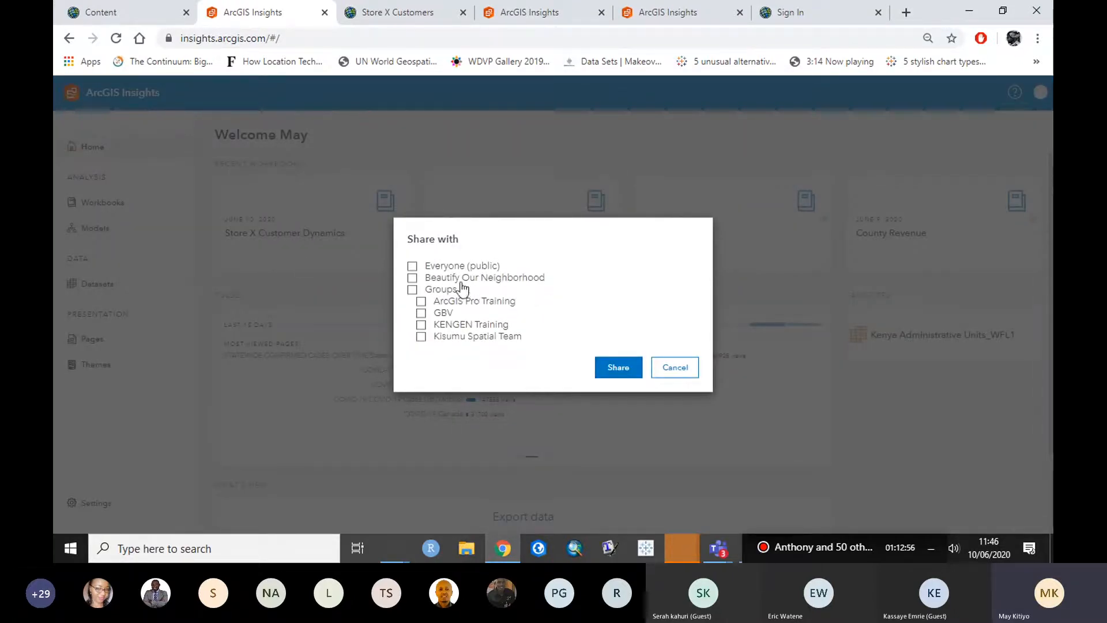
pyautogui.click(413, 267)
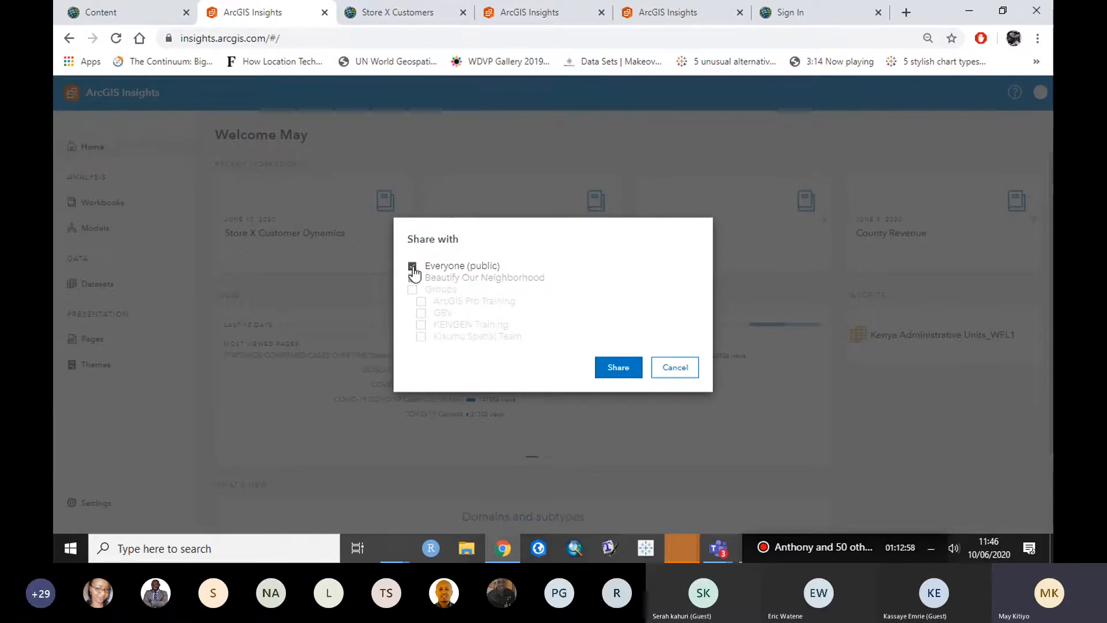
pyautogui.click(413, 269)
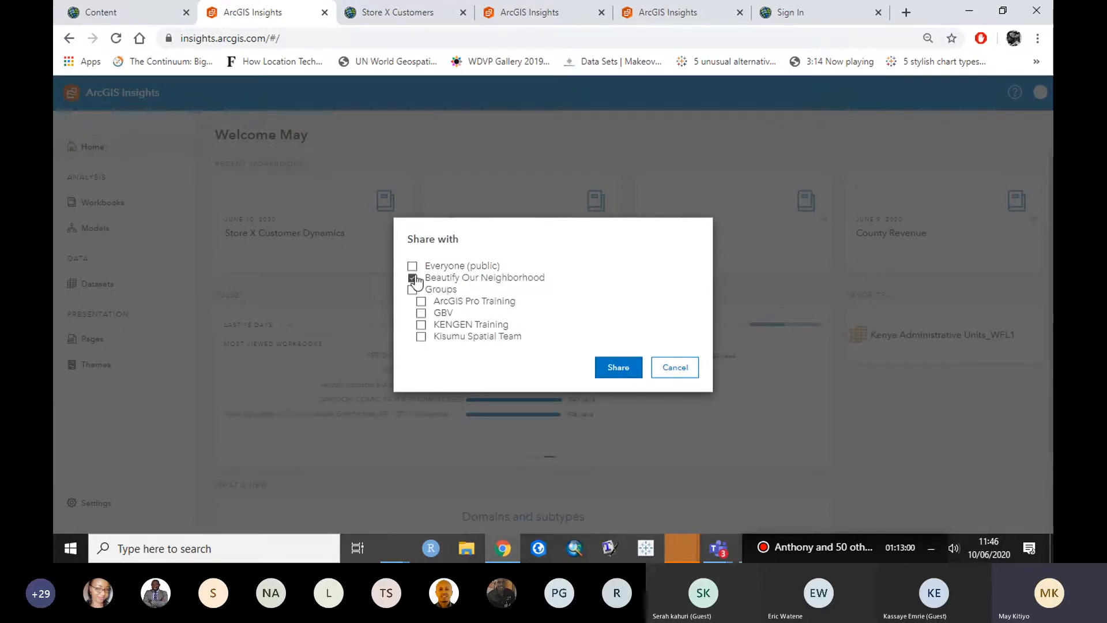
pyautogui.click(414, 278)
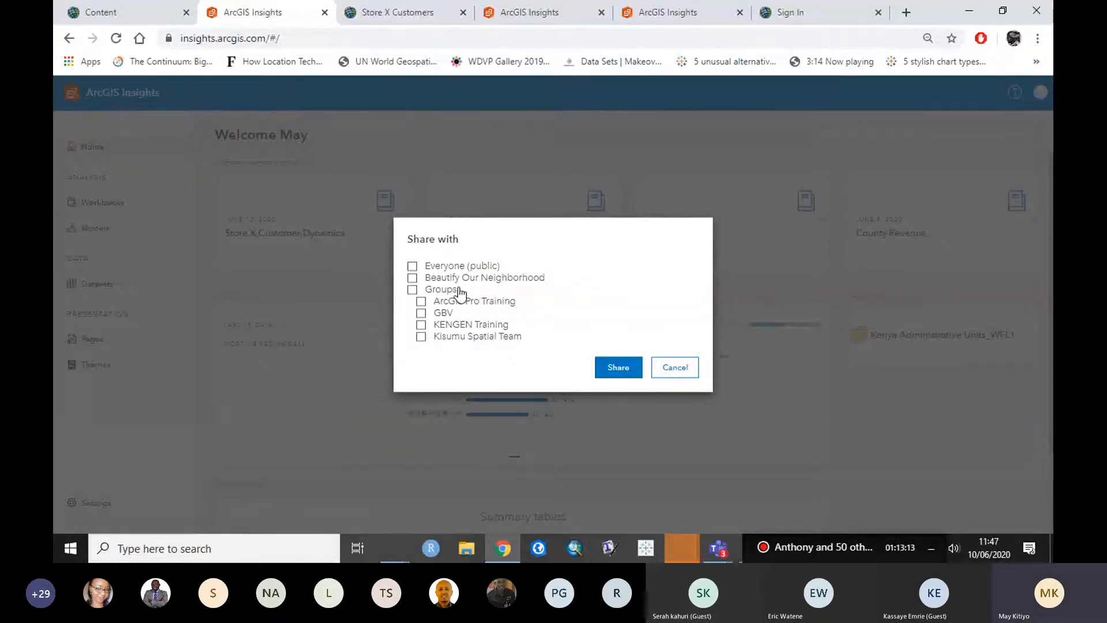
pyautogui.click(675, 368)
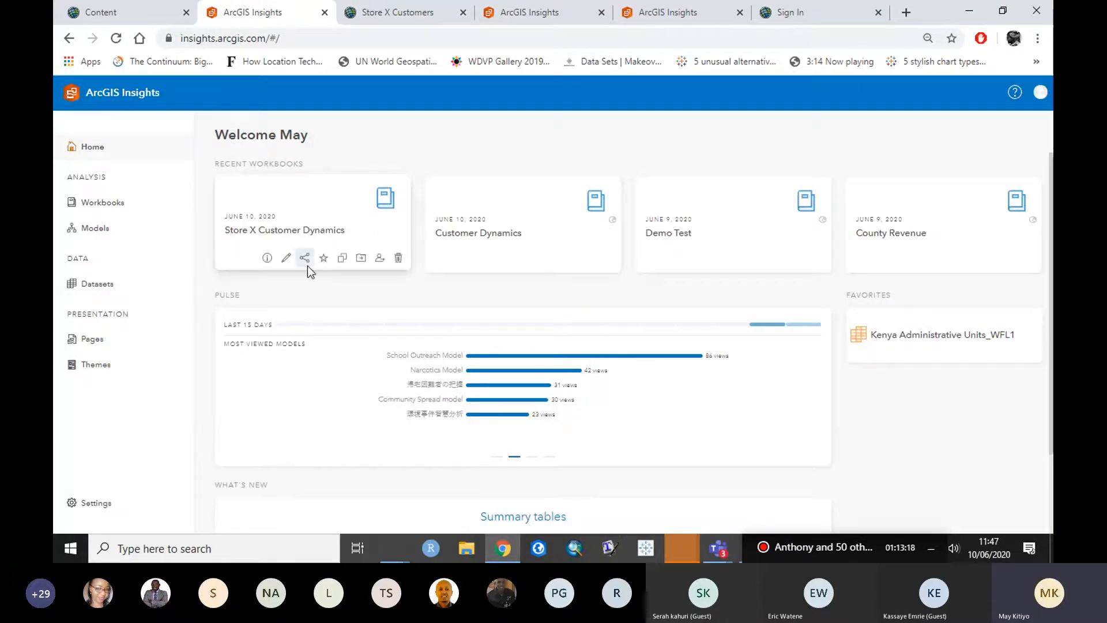
# Step: Share the Store X Customer Dynamics workbook with Everyone (public)
pyautogui.click(307, 263)
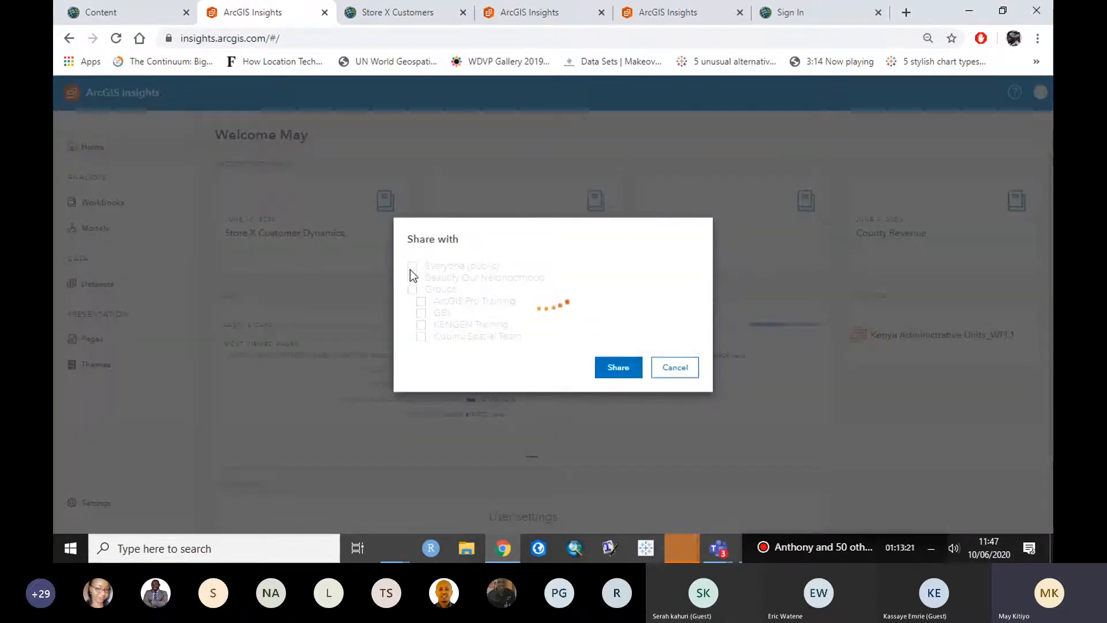
pyautogui.click(411, 267)
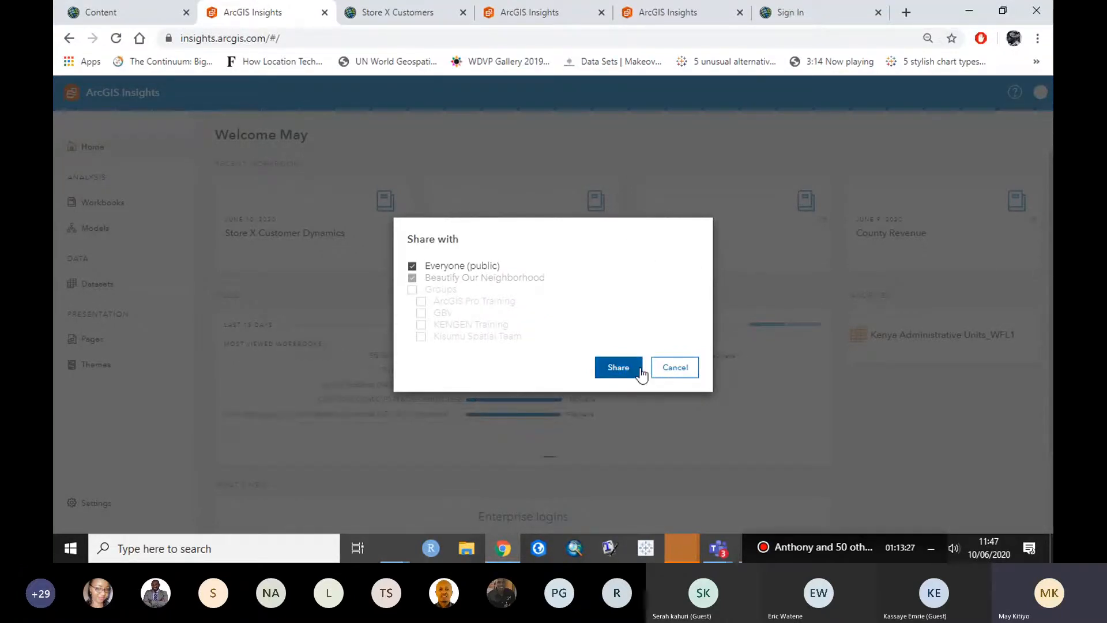
pyautogui.click(618, 369)
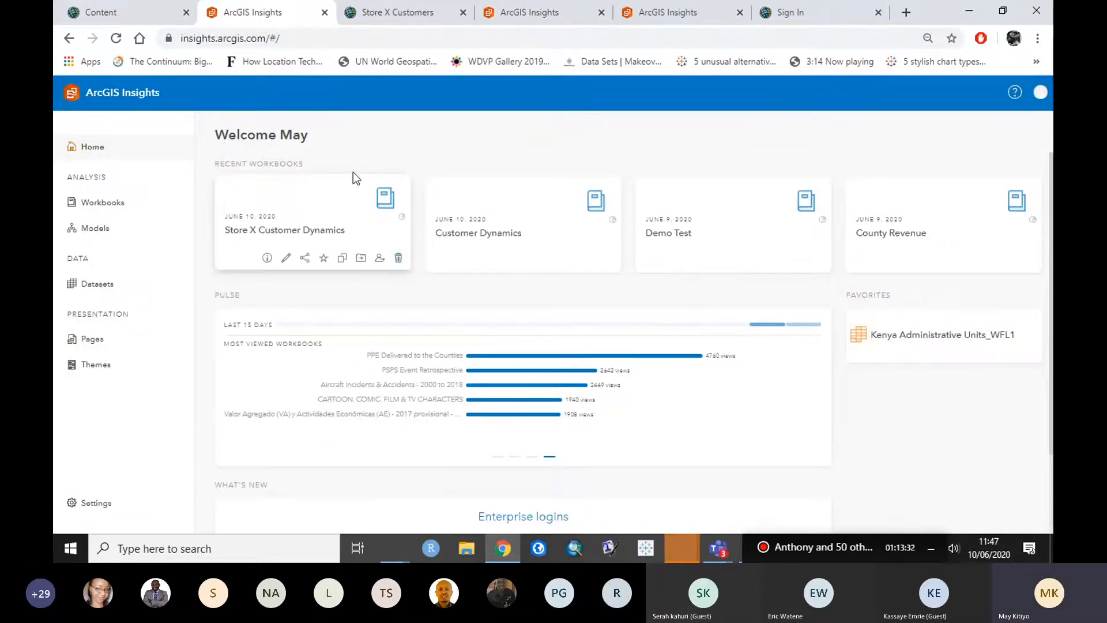
# Step: Open the Store X Customer Dynamics workbook and copy its web address
pyautogui.click(281, 230)
pyautogui.rightClick(243, 39)
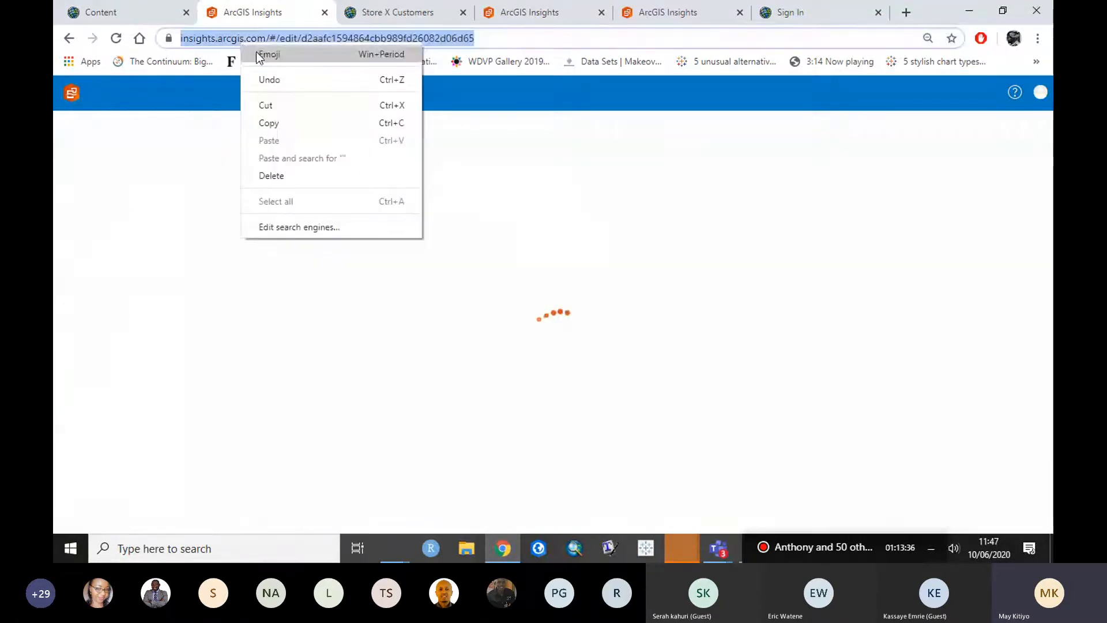
pyautogui.click(299, 121)
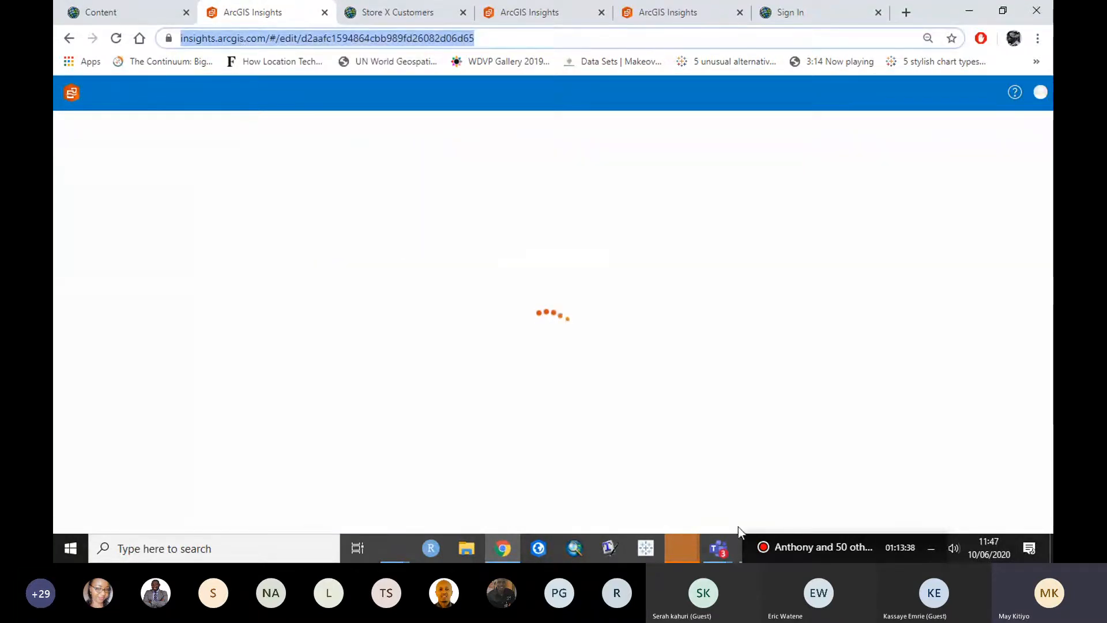
# Step: Switch to the Microsoft Teams chat window from the taskbar
pyautogui.moveTo(725, 540)
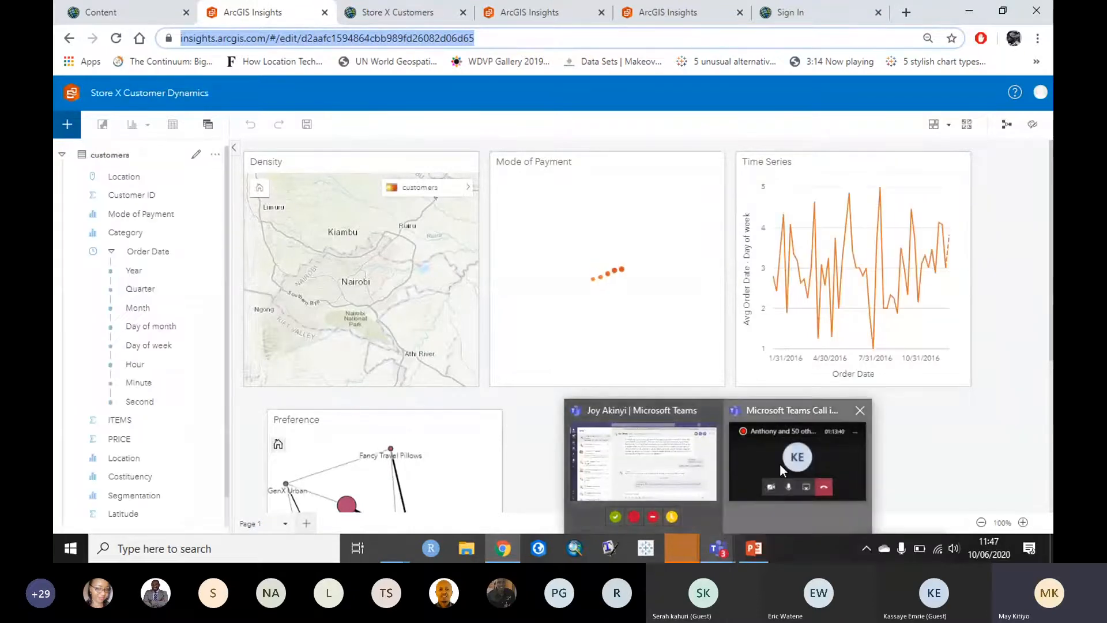
pyautogui.click(780, 465)
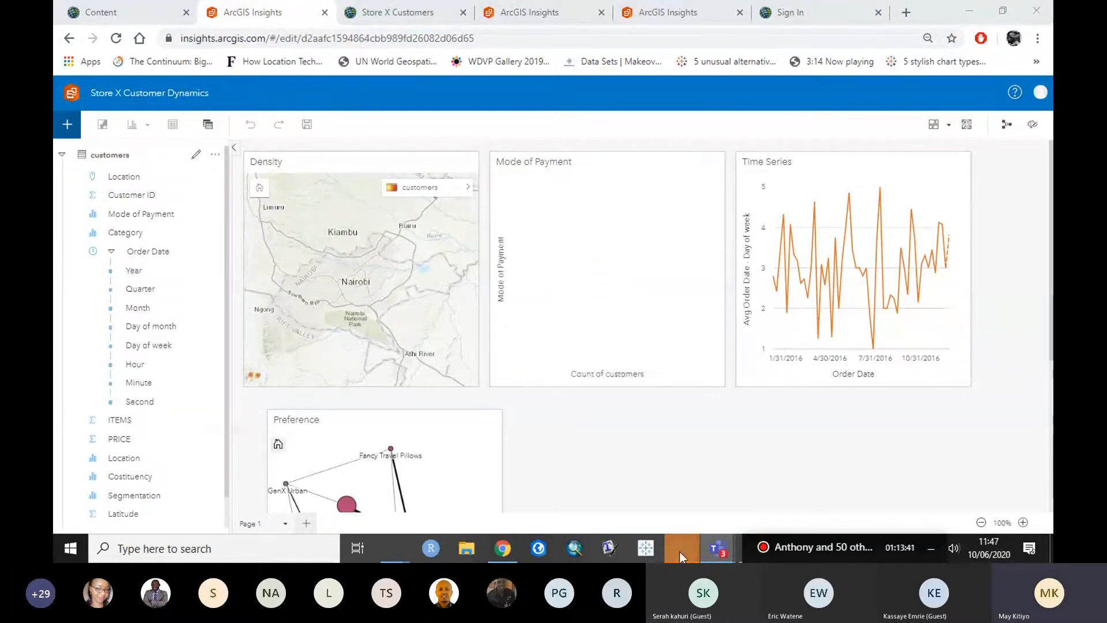
pyautogui.moveTo(719, 548)
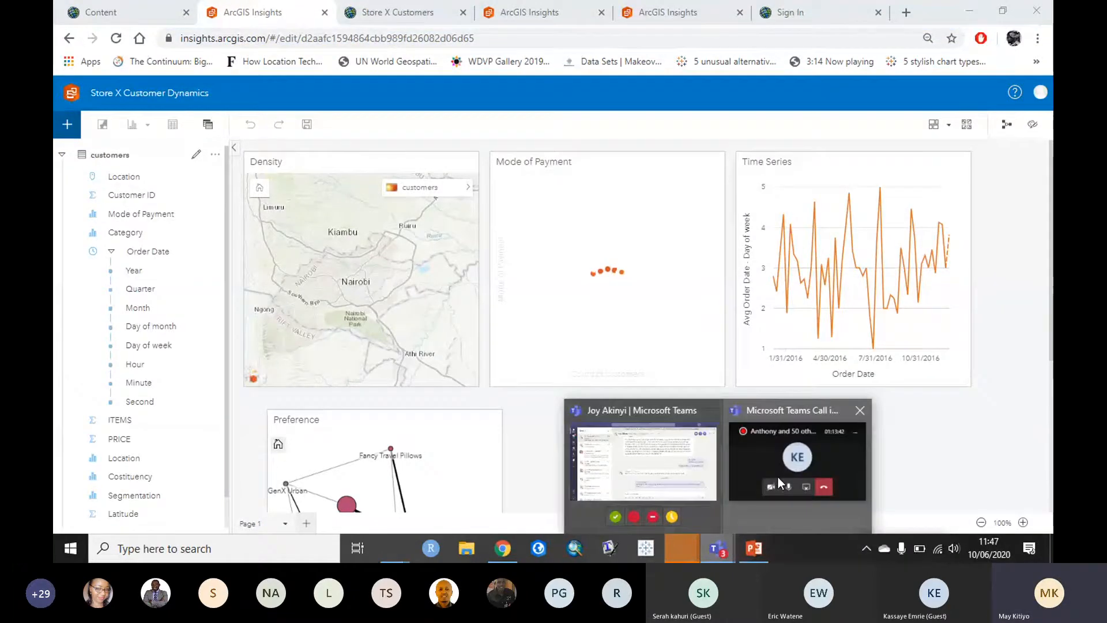
pyautogui.click(642, 498)
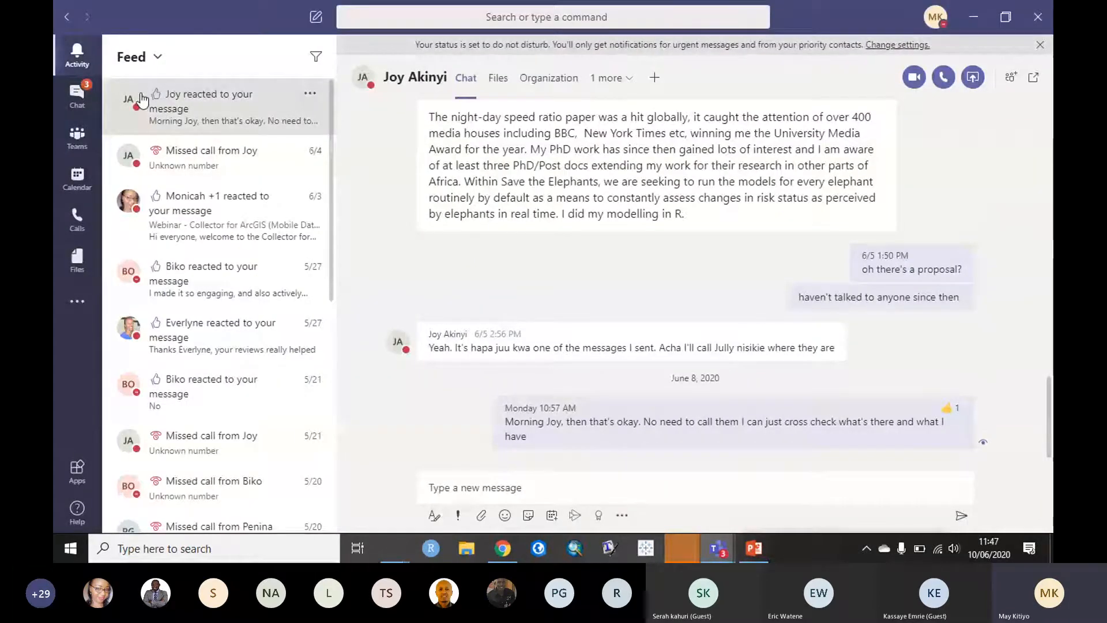
# Step: Paste and send the workbook link in the untitled meeting chat
pyautogui.click(78, 87)
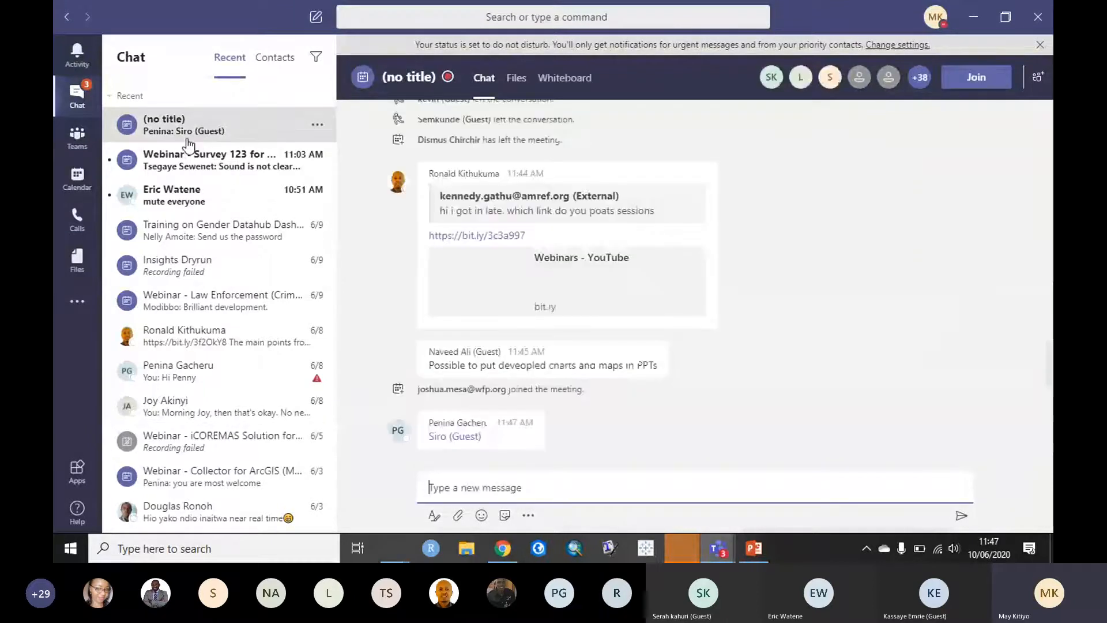
pyautogui.click(476, 491)
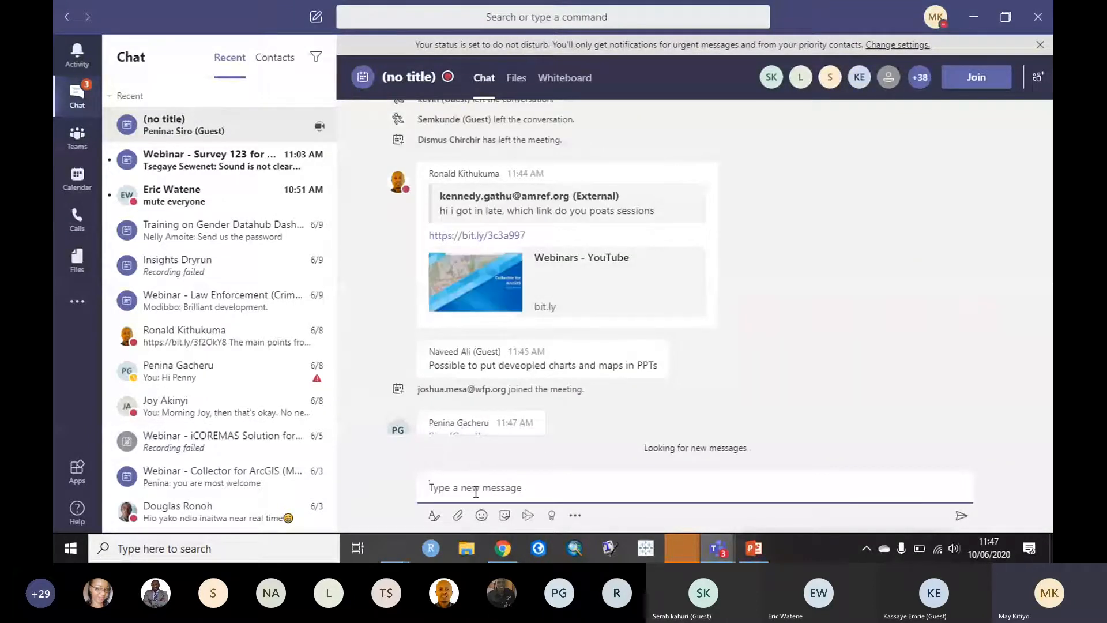
pyautogui.hotkey('ctrl', 'v')
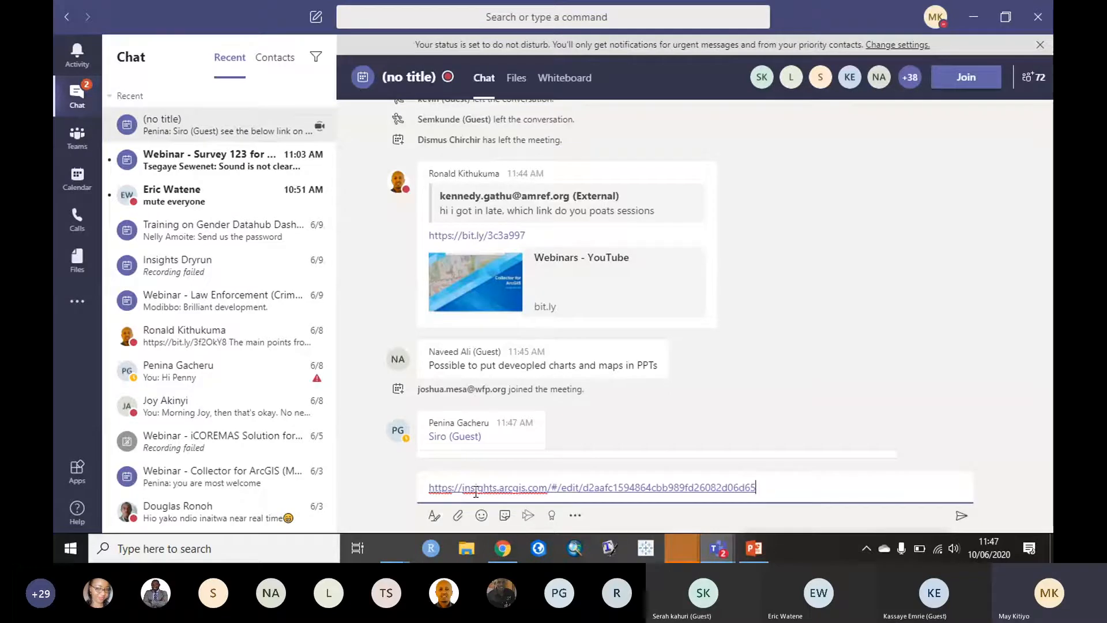
pyautogui.press('Return')
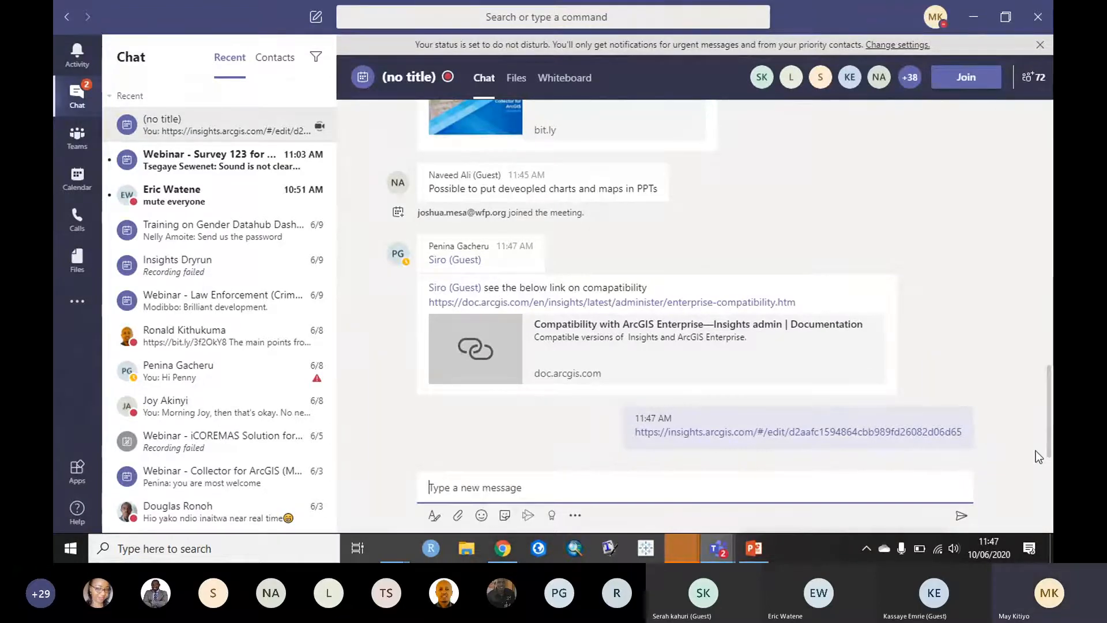
# Step: Scroll the chat and open the posted workbook link in the browser
pyautogui.scroll(5, 1036, 451)
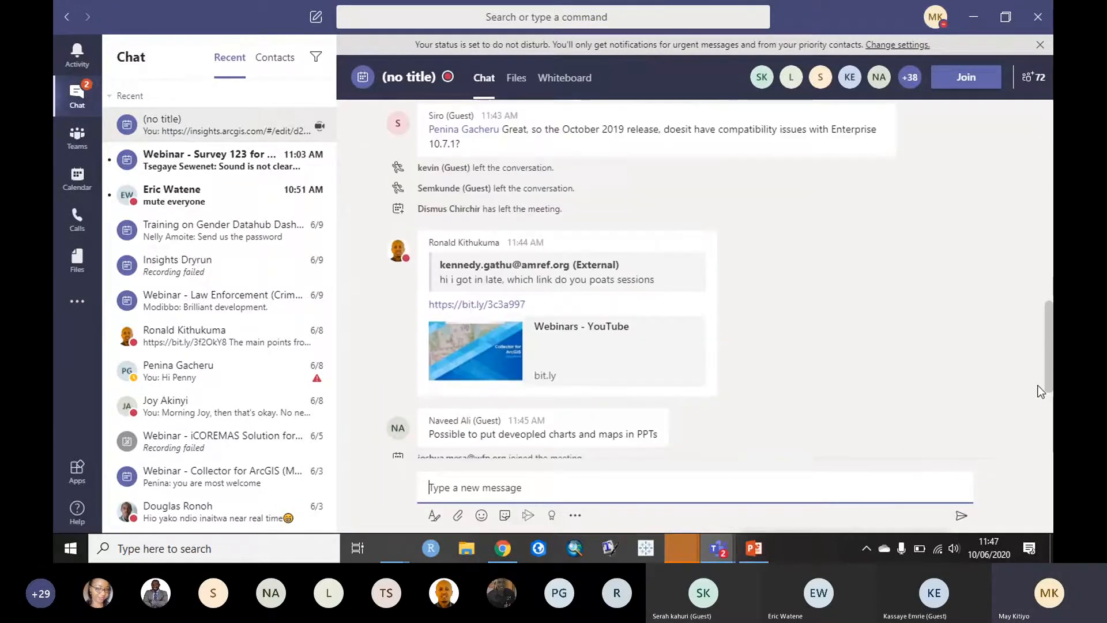
pyautogui.scroll(3, 1035, 374)
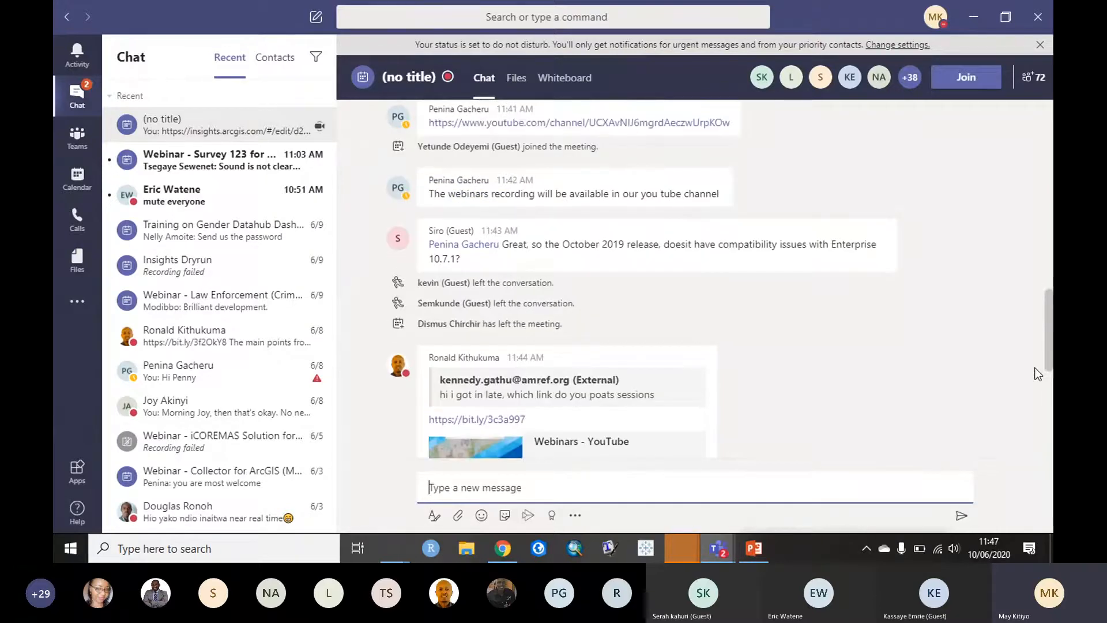
pyautogui.scroll(-10, 1036, 392)
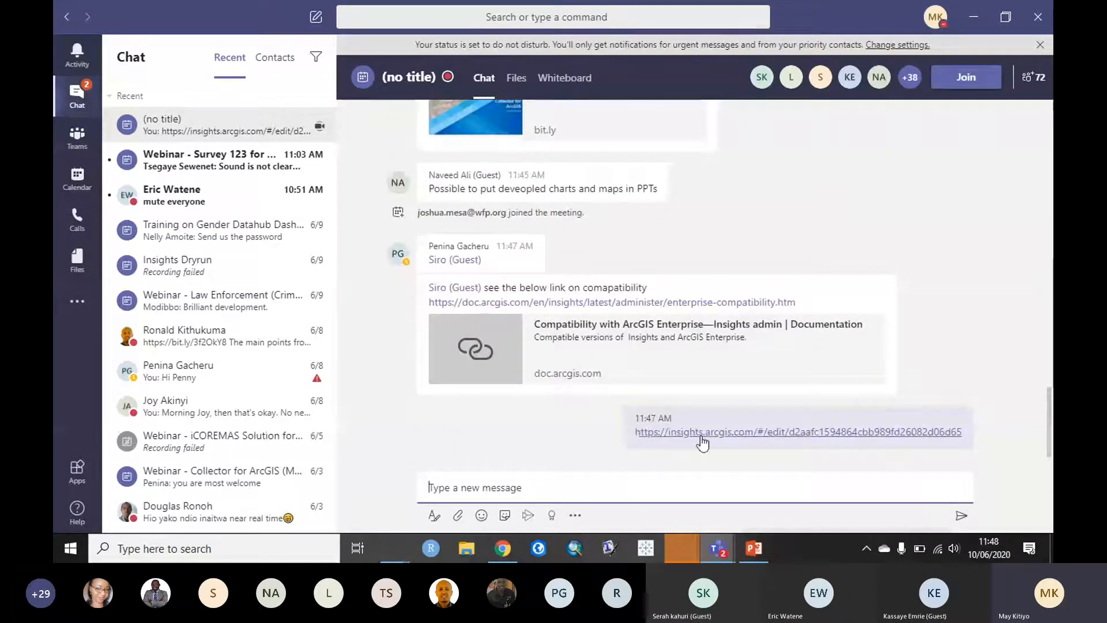
pyautogui.click(702, 438)
# Step: Copy the workbook URL and load it in a new incognito Chrome window
pyautogui.click(500, 554)
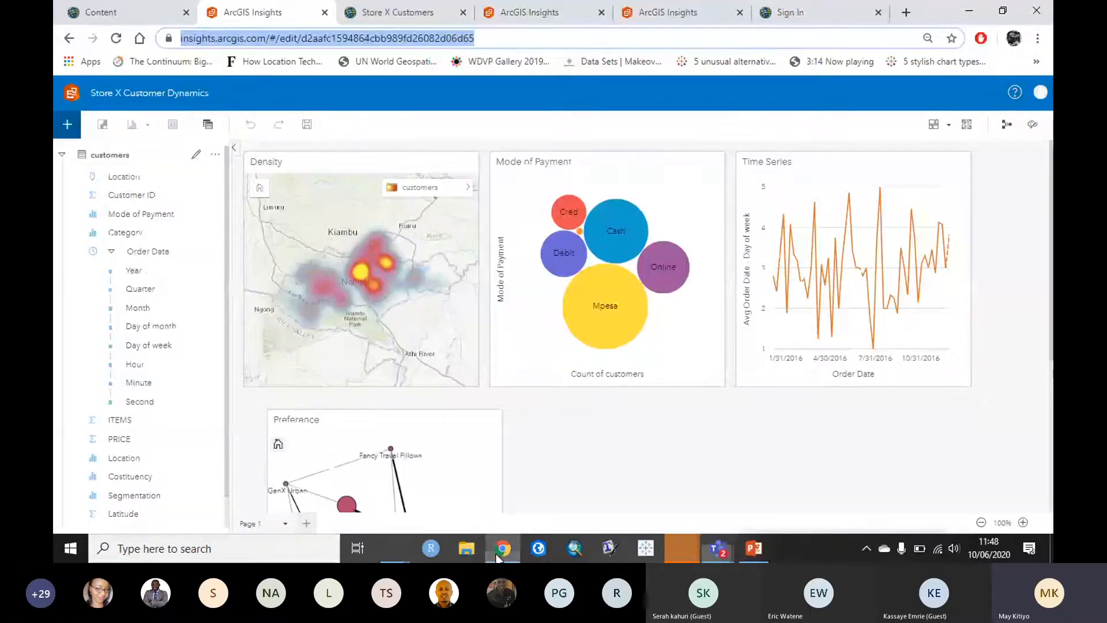
pyautogui.rightClick(231, 43)
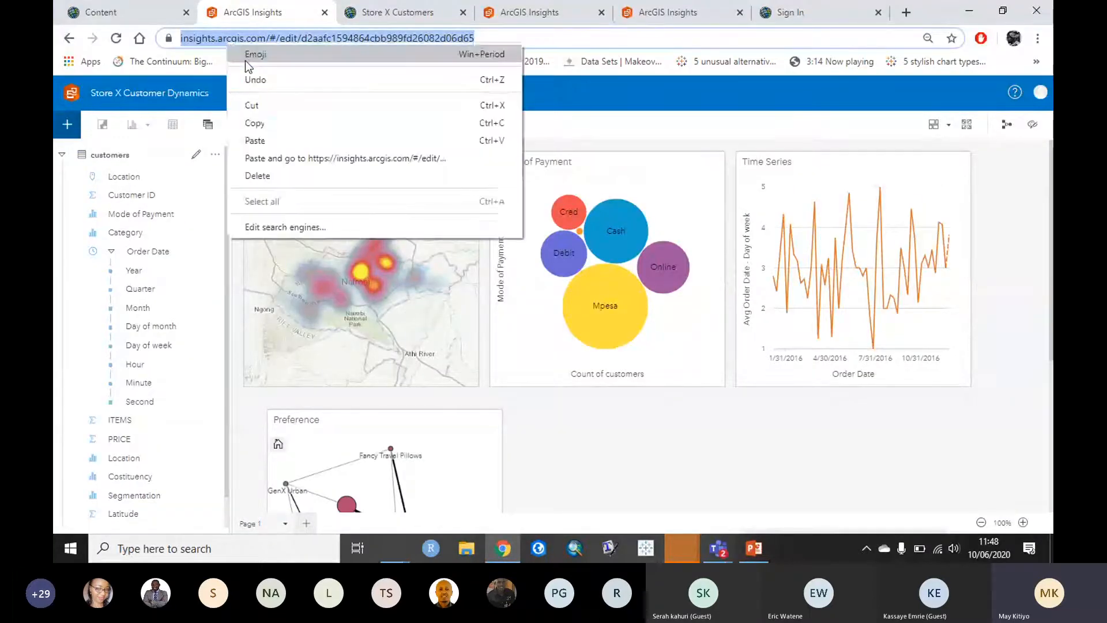
pyautogui.click(268, 120)
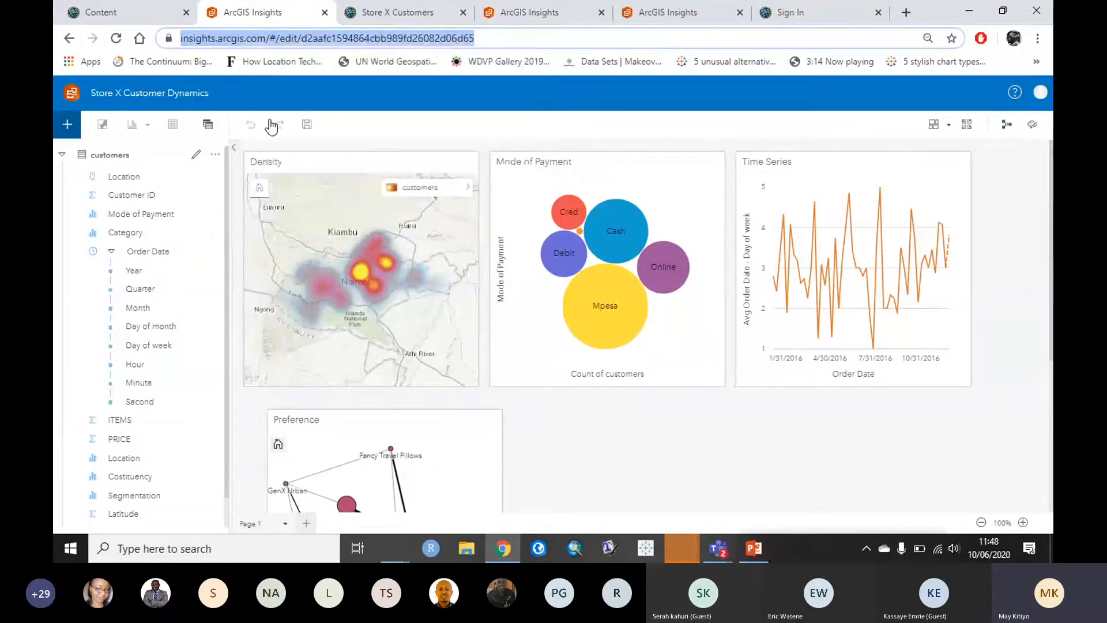
pyautogui.click(1037, 39)
pyautogui.click(908, 92)
pyautogui.hotkey('ctrl', 'v')
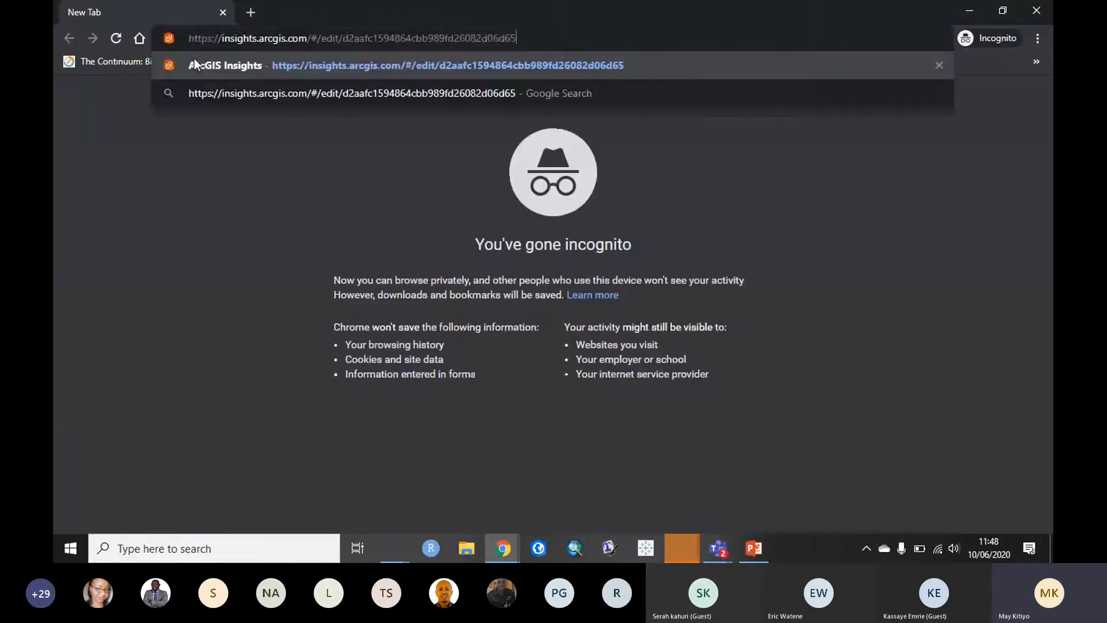
pyautogui.press('Return')
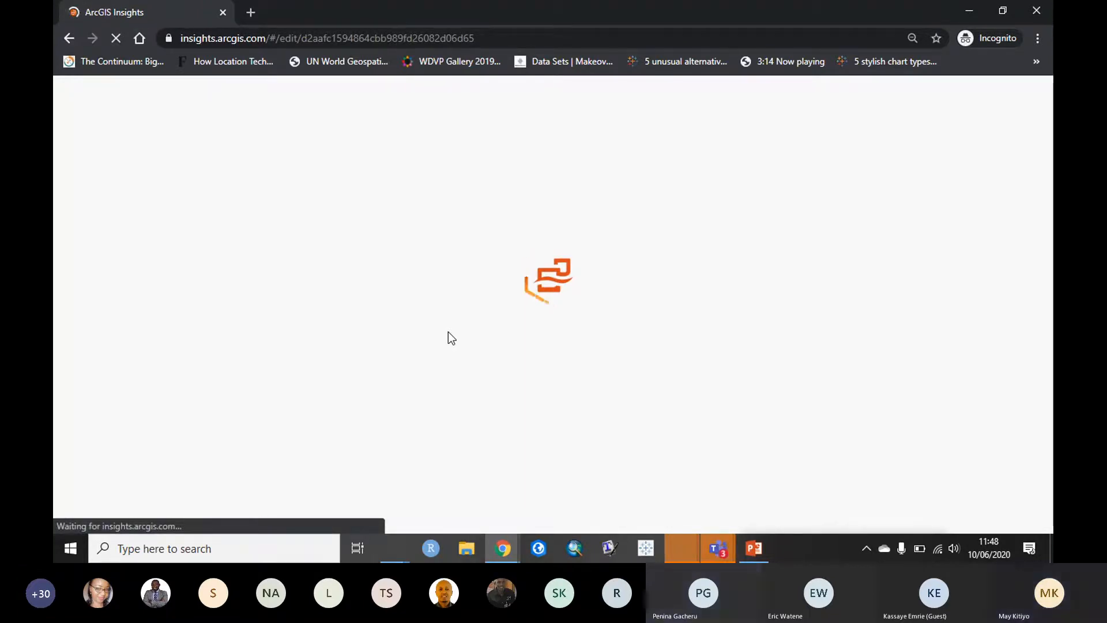
pyautogui.moveTo(719, 556)
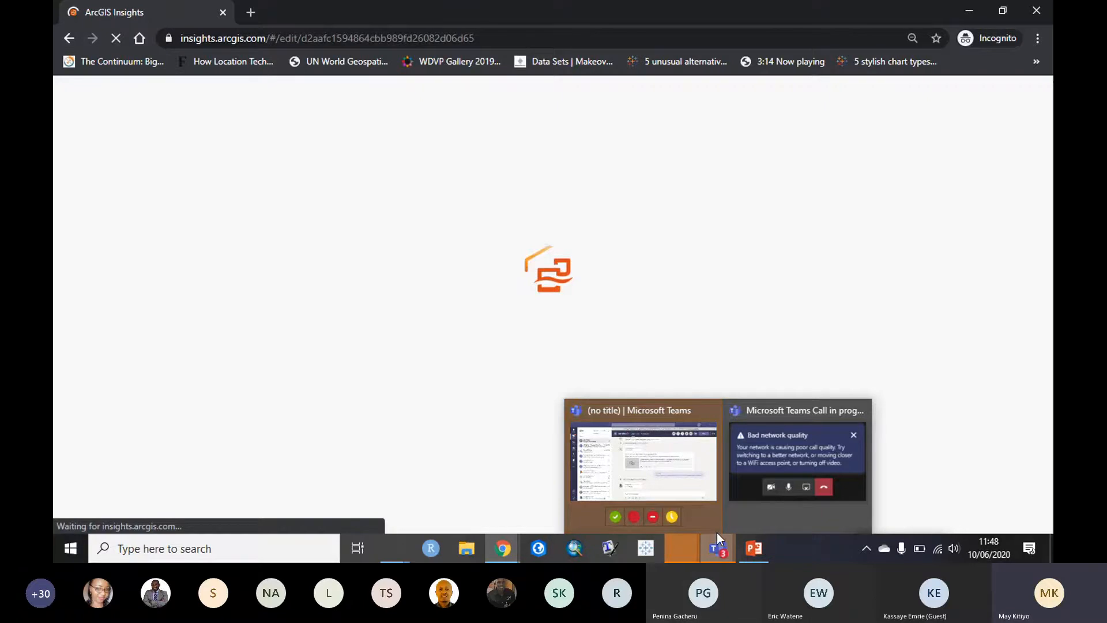
pyautogui.moveTo(656, 469)
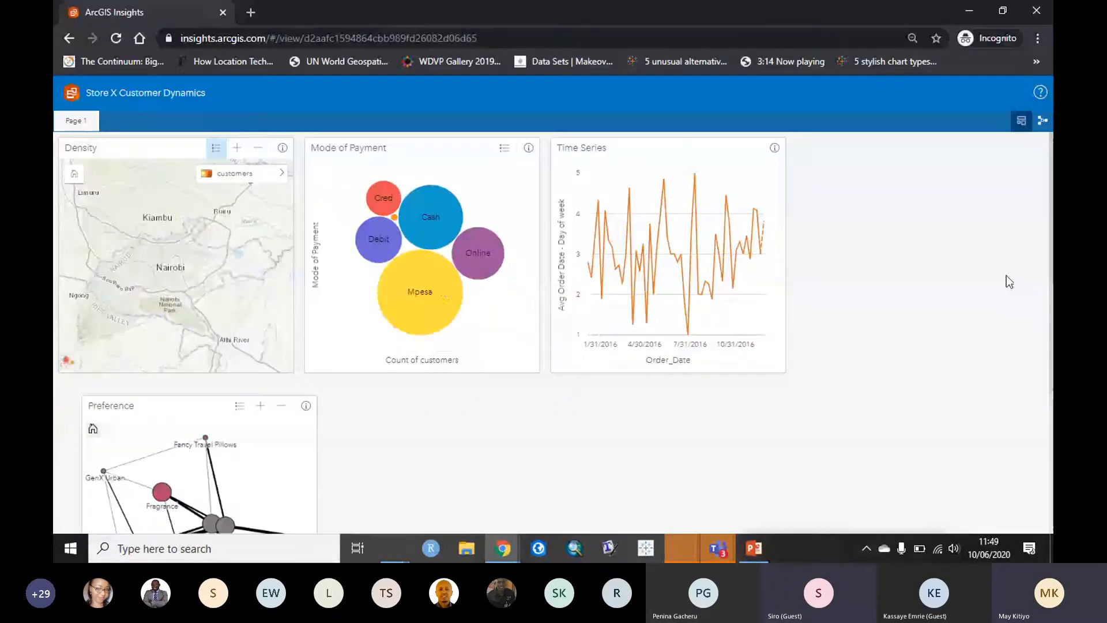
# Step: Click the Mpesa, Cash and Online bubbles to test linked highlighting across the cards
pyautogui.click(441, 287)
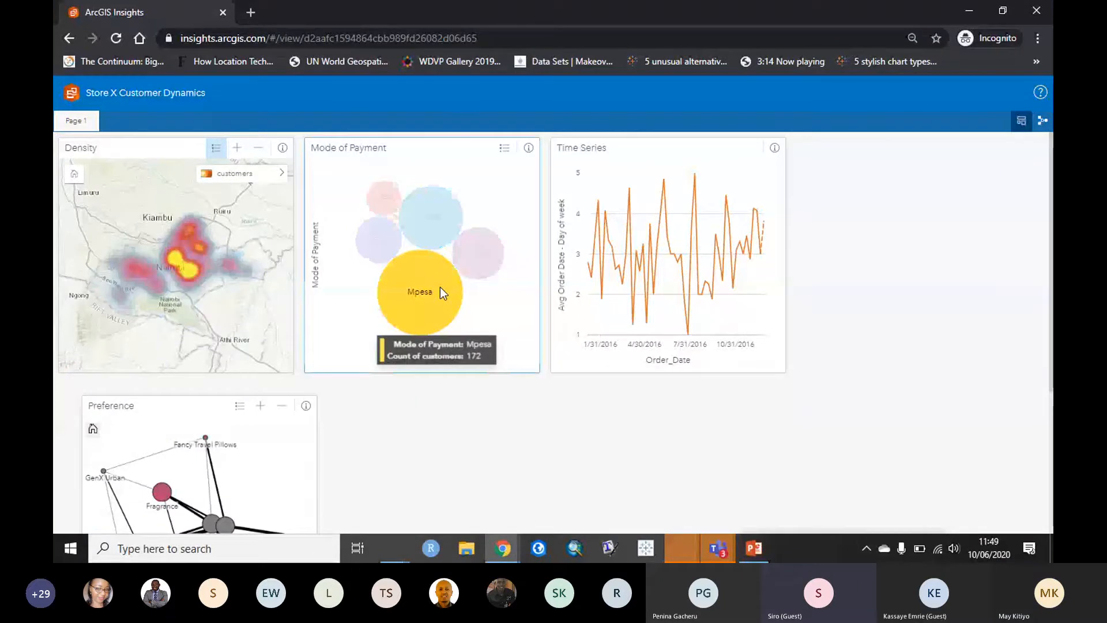
pyautogui.click(451, 214)
pyautogui.click(488, 252)
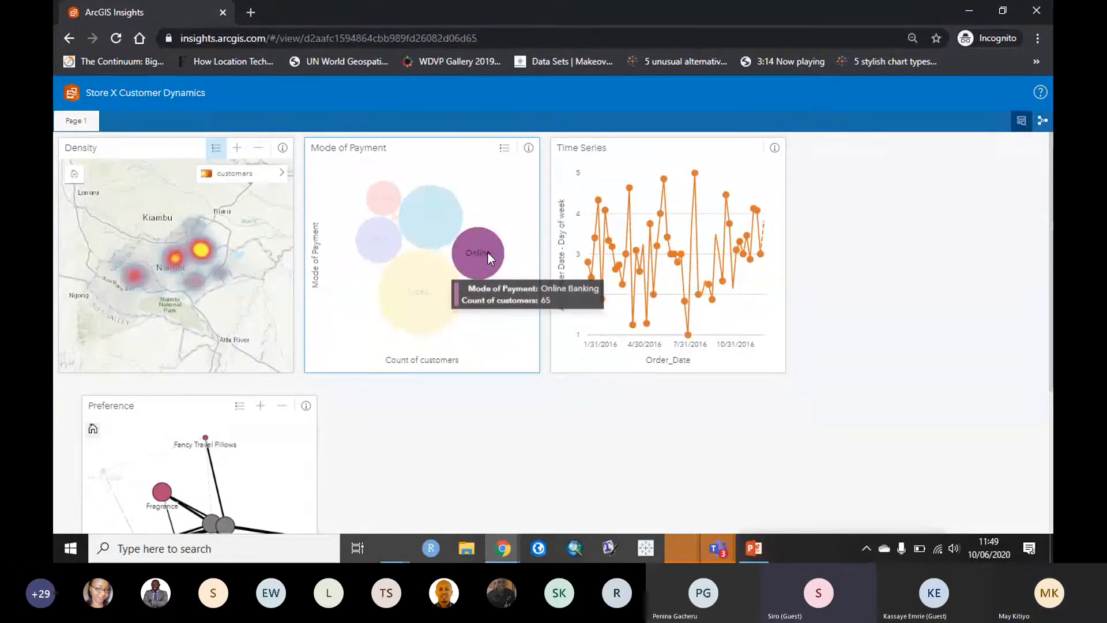
pyautogui.click(437, 207)
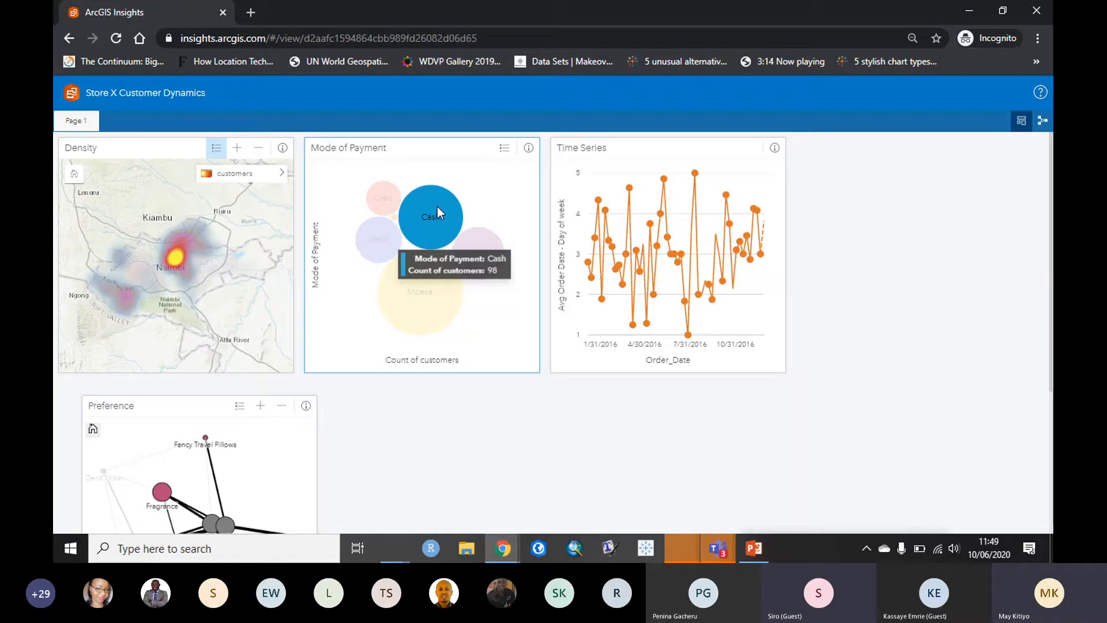
pyautogui.click(485, 187)
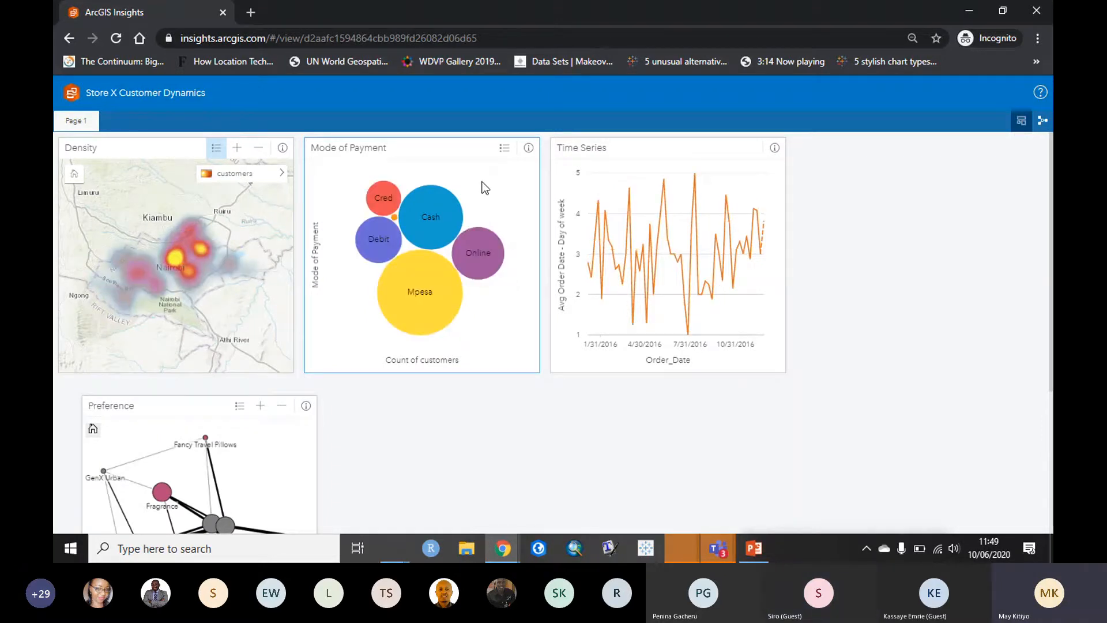
pyautogui.click(429, 312)
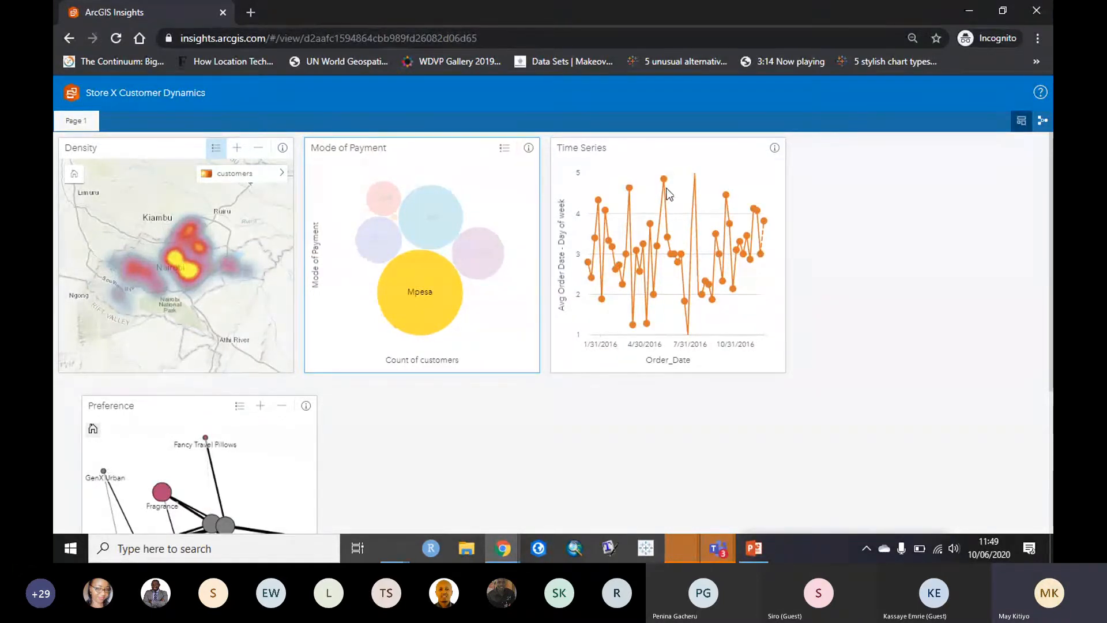
# Step: Recheck the Cash highlight on the map, then switch back to the editable workbook window
pyautogui.scroll(-3, 971, 321)
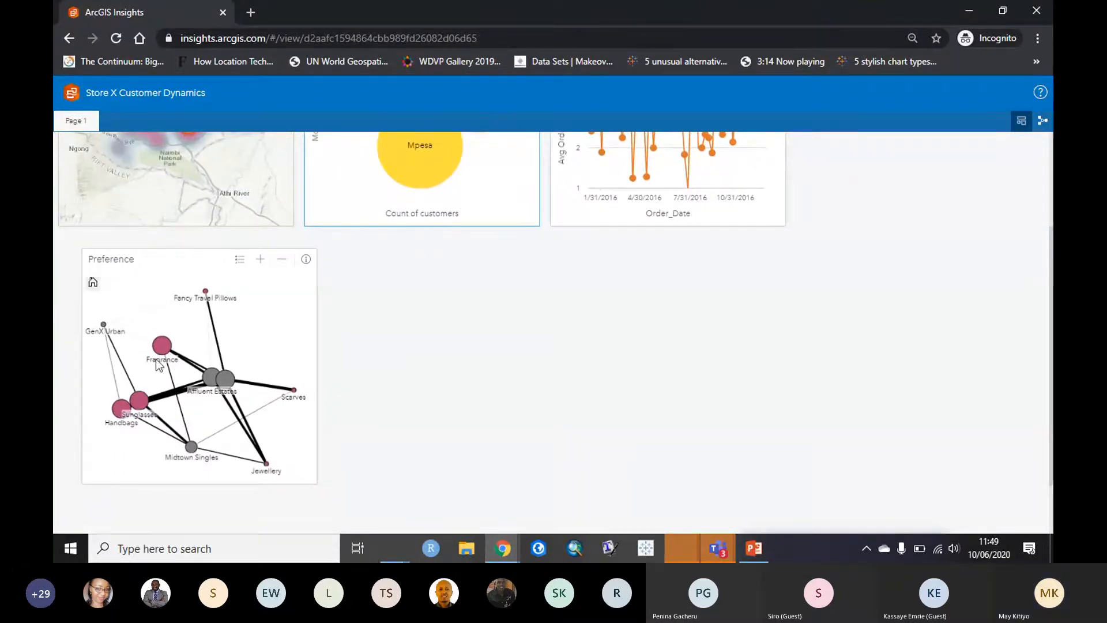
pyautogui.scroll(1, 493, 362)
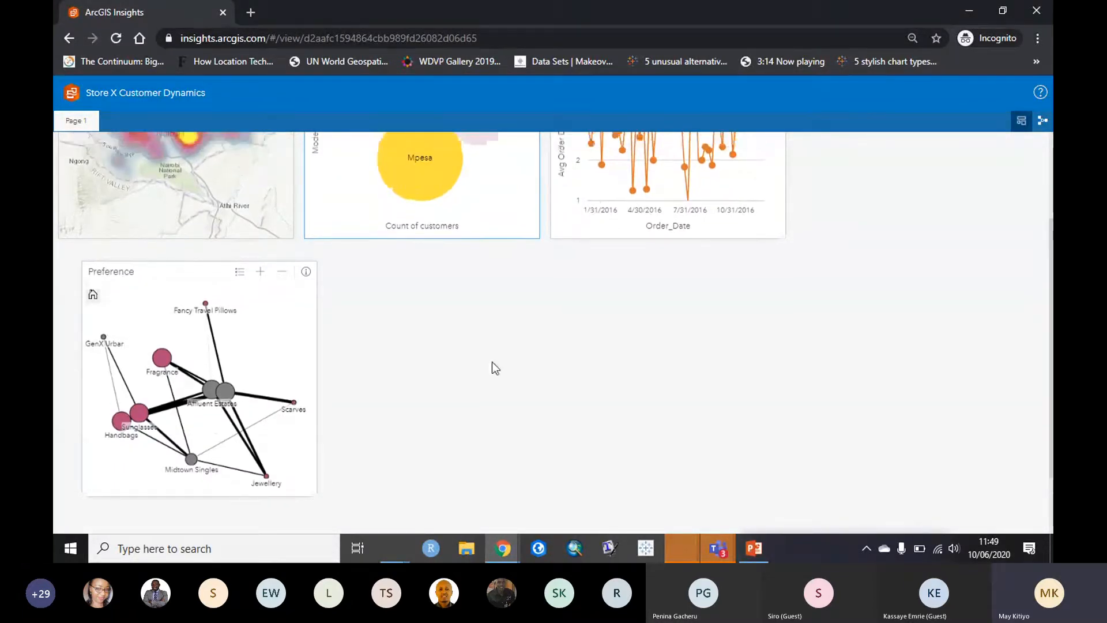
pyautogui.scroll(3, 493, 361)
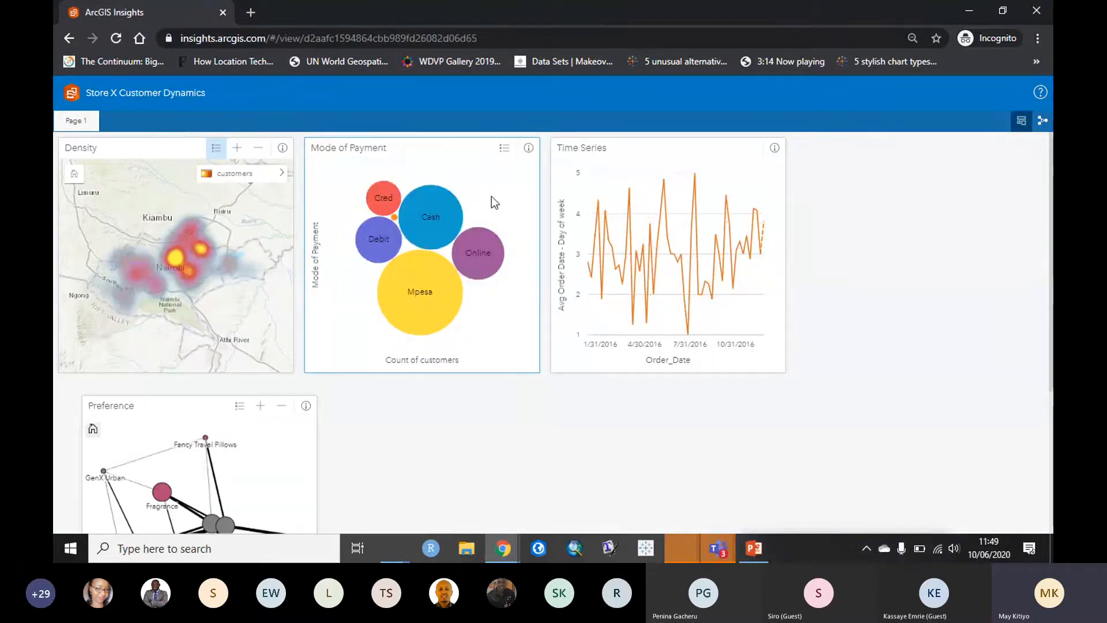
pyautogui.click(442, 218)
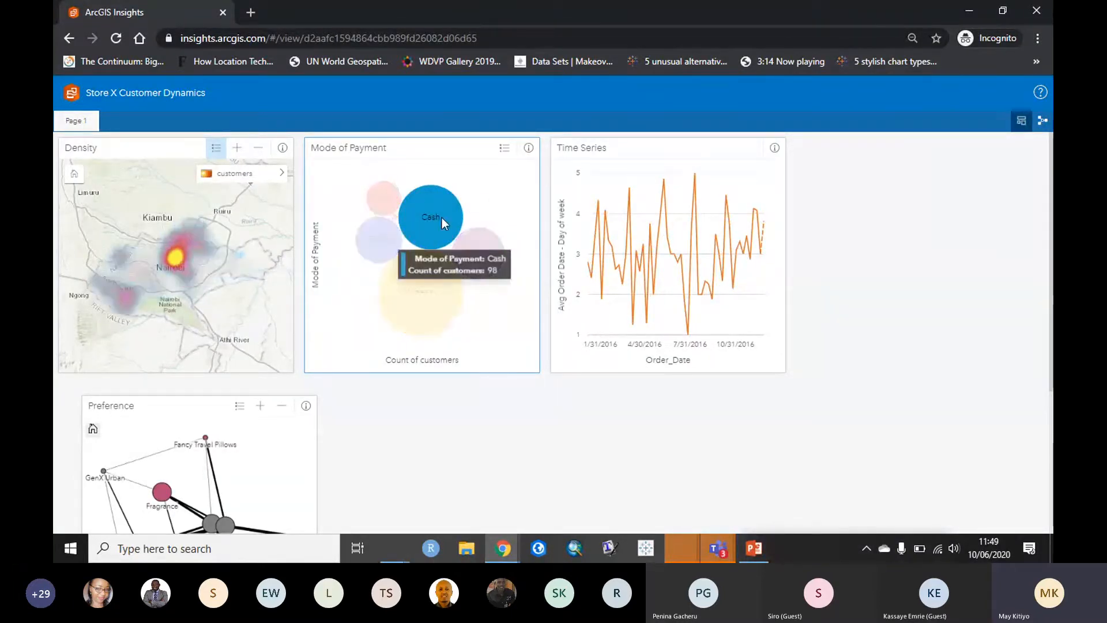
pyautogui.moveTo(208, 234); pyautogui.dragTo(213, 247)
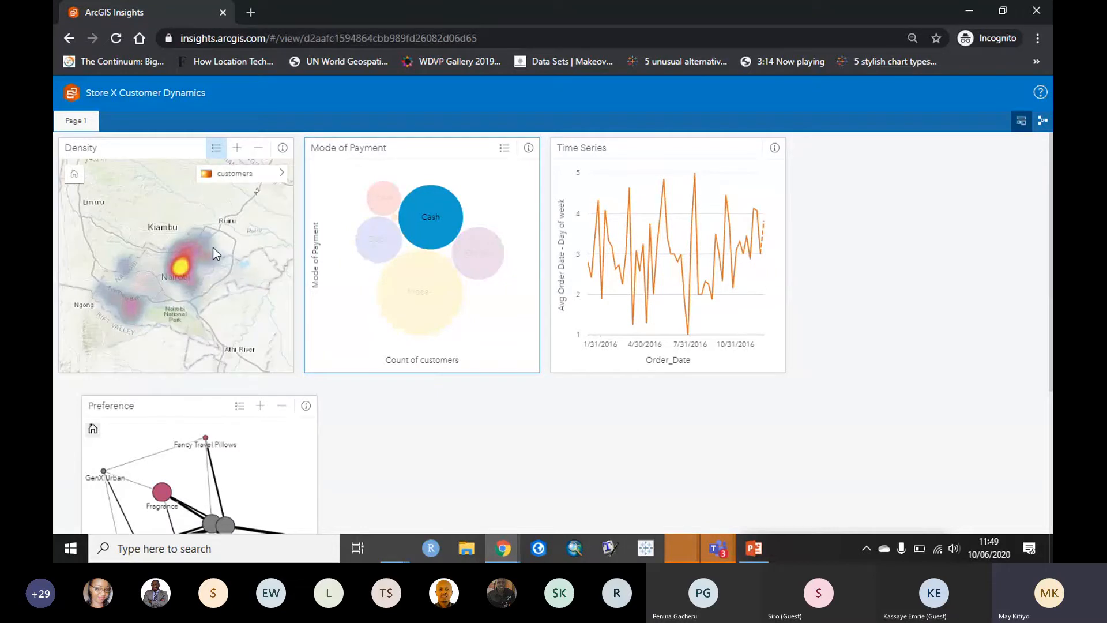
pyautogui.click(524, 199)
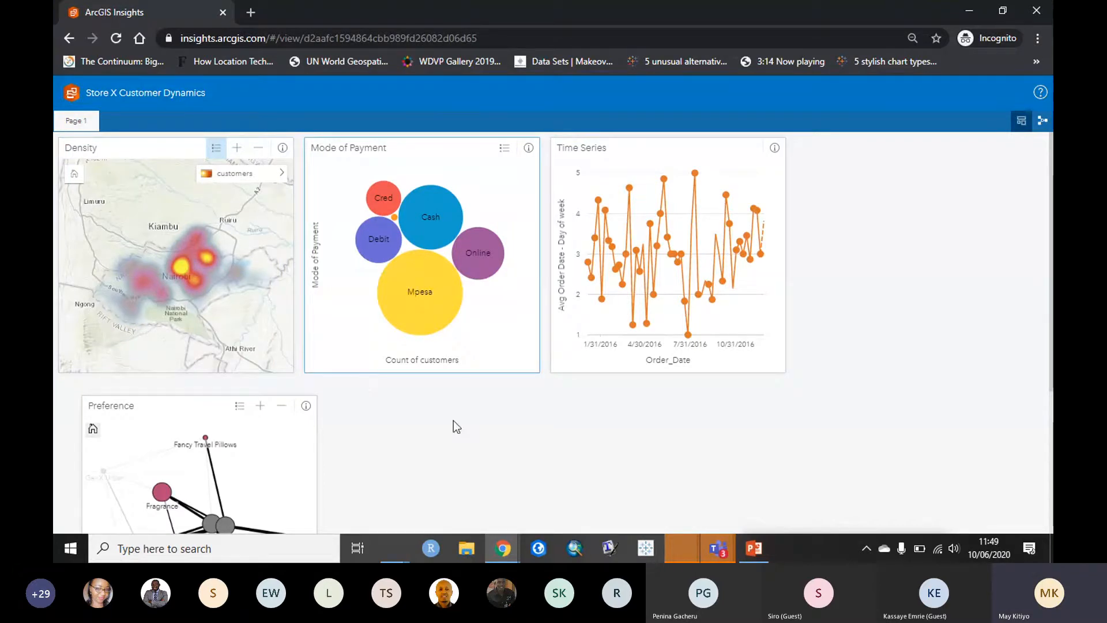
pyautogui.moveTo(505, 555)
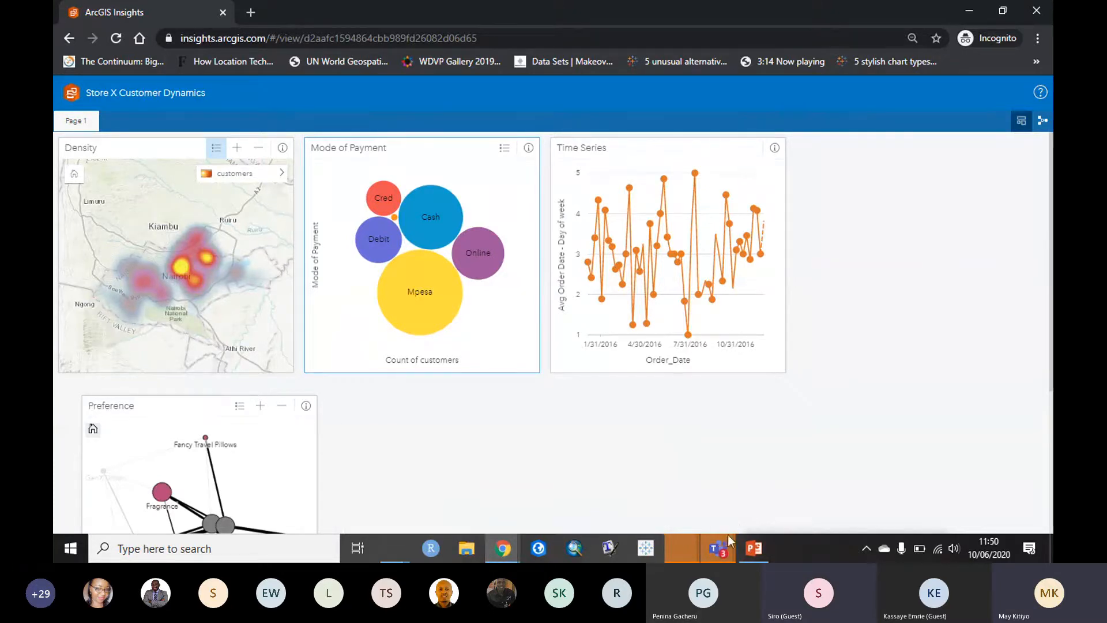
pyautogui.click(720, 557)
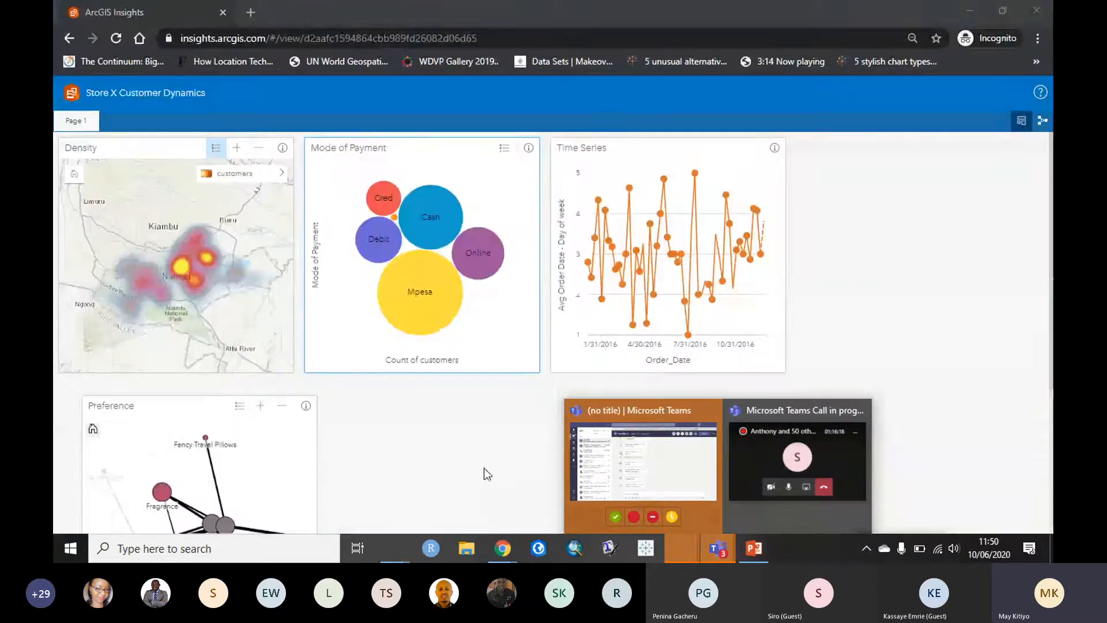
# Step: Filter the Density map card on Mode of Payment so only Mpesa customers show
pyautogui.moveTo(504, 542)
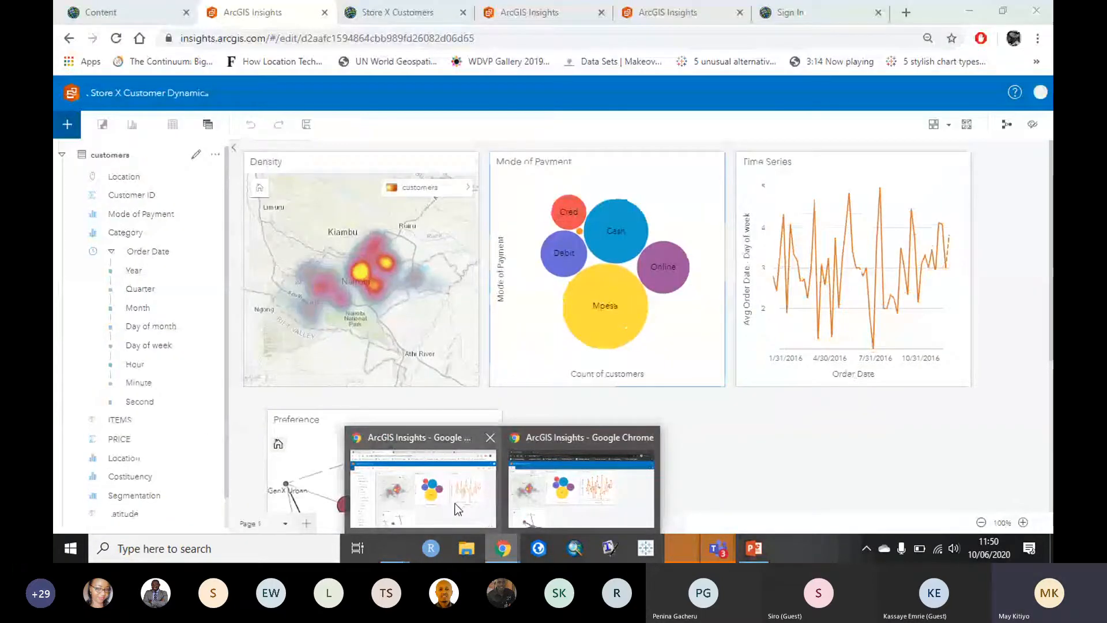
pyautogui.click(458, 509)
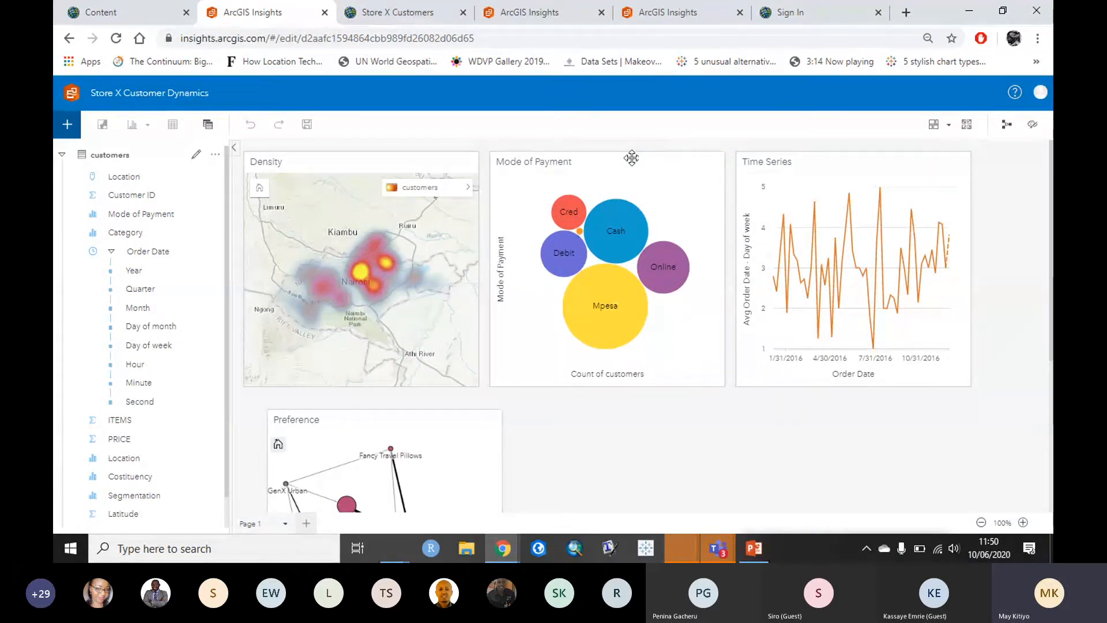
pyautogui.click(689, 360)
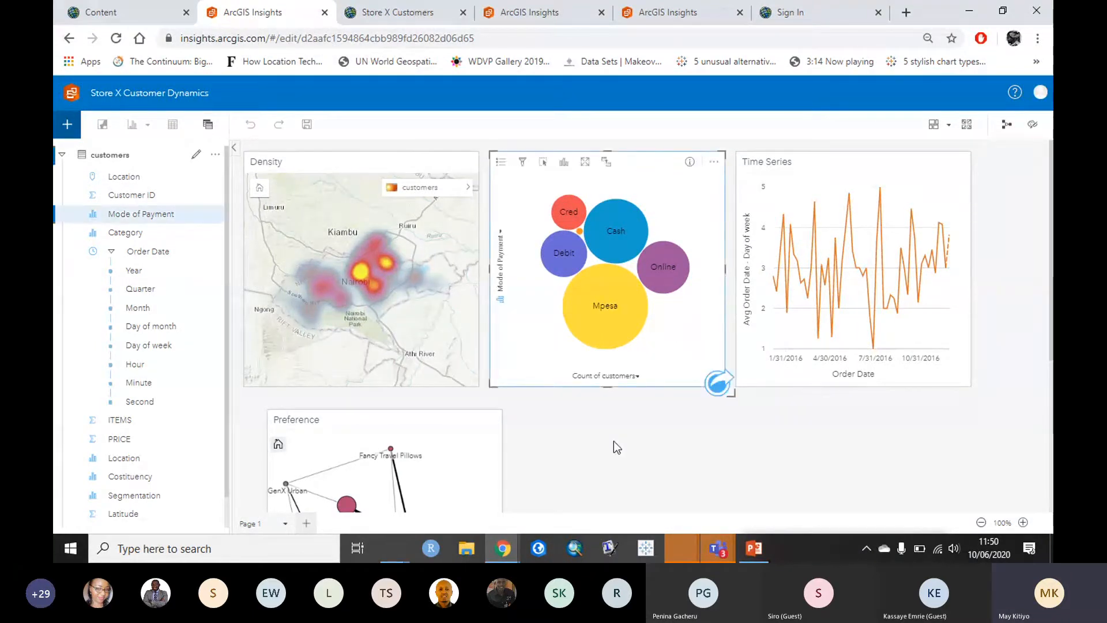
pyautogui.click(349, 167)
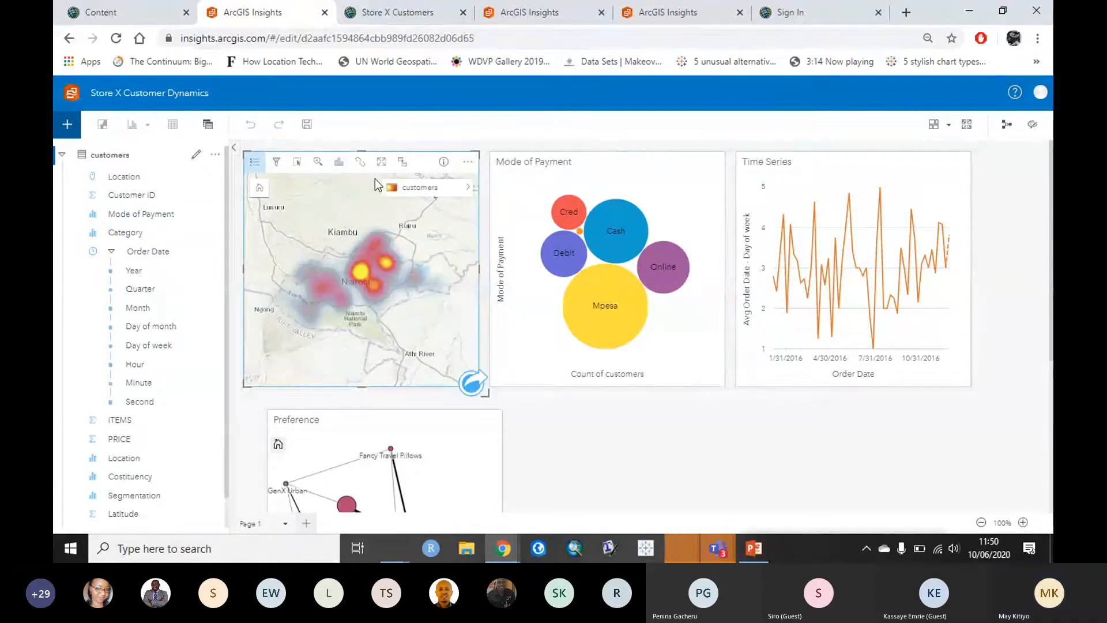
pyautogui.click(277, 163)
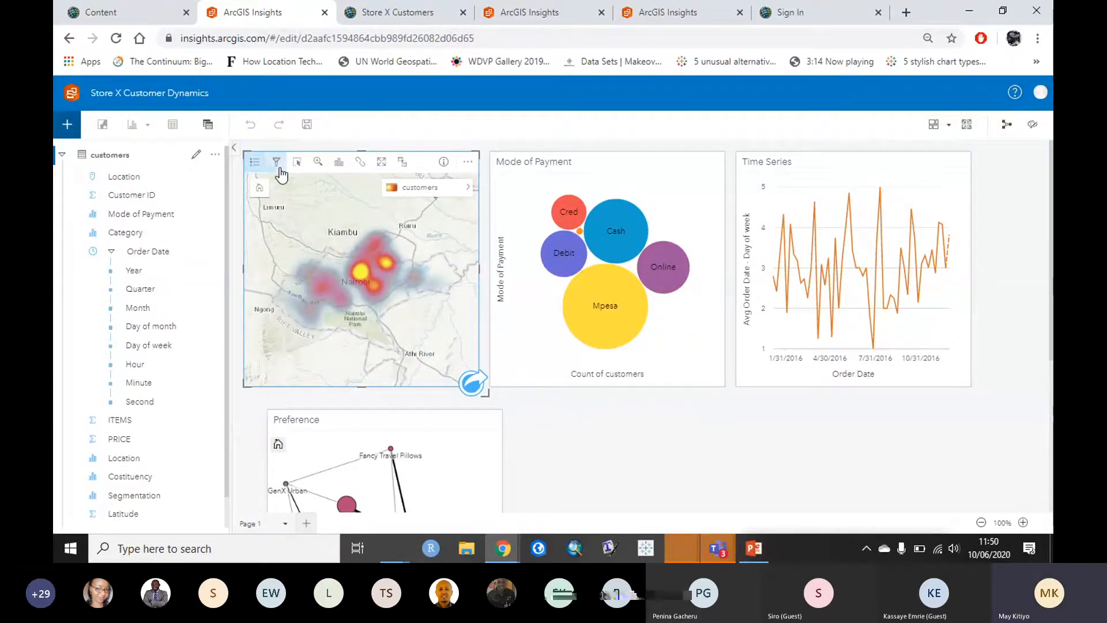
pyautogui.click(278, 164)
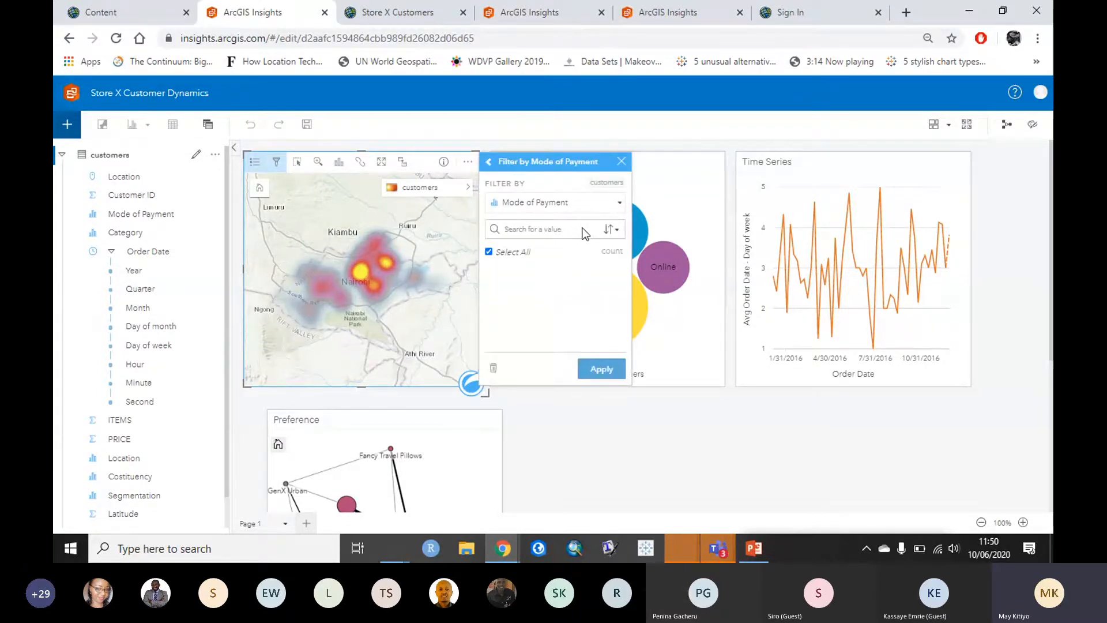
pyautogui.click(490, 251)
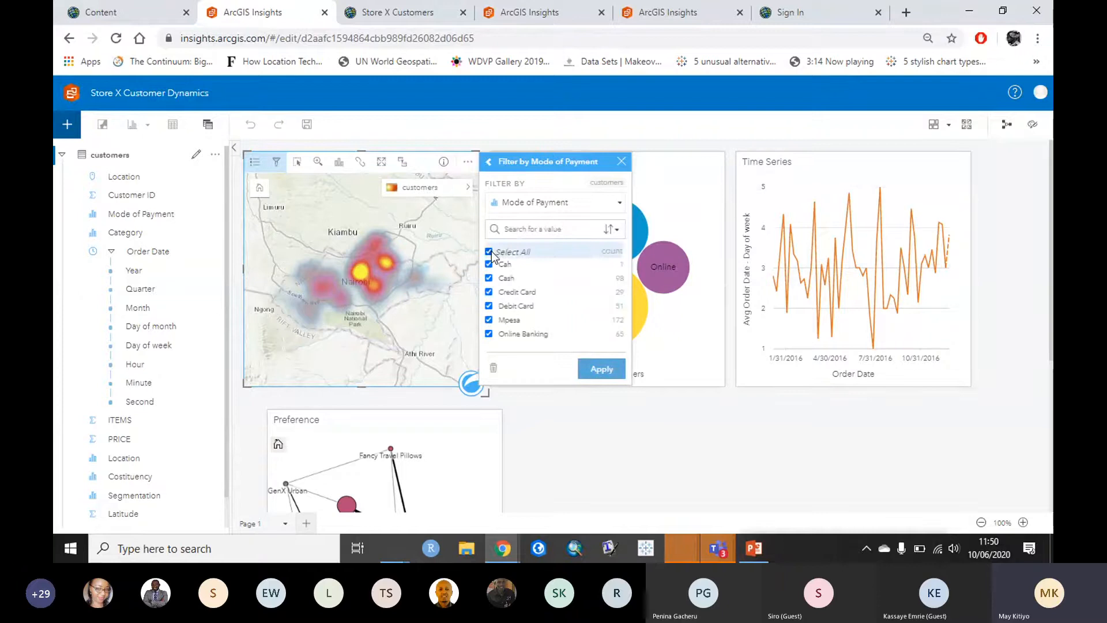
pyautogui.click(490, 320)
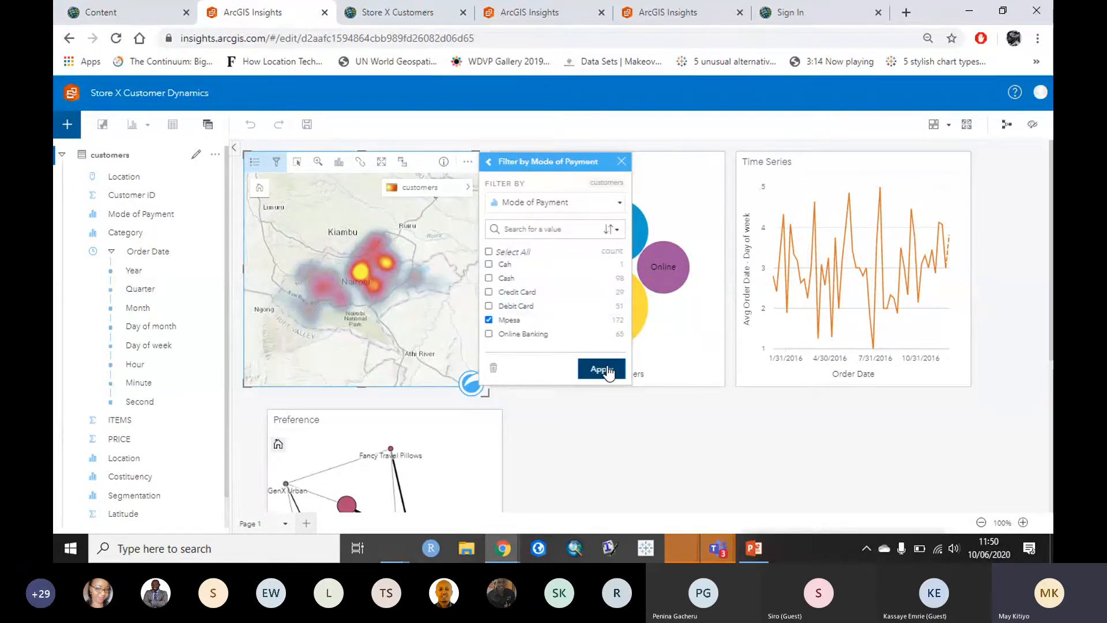
pyautogui.click(602, 369)
pyautogui.click(500, 406)
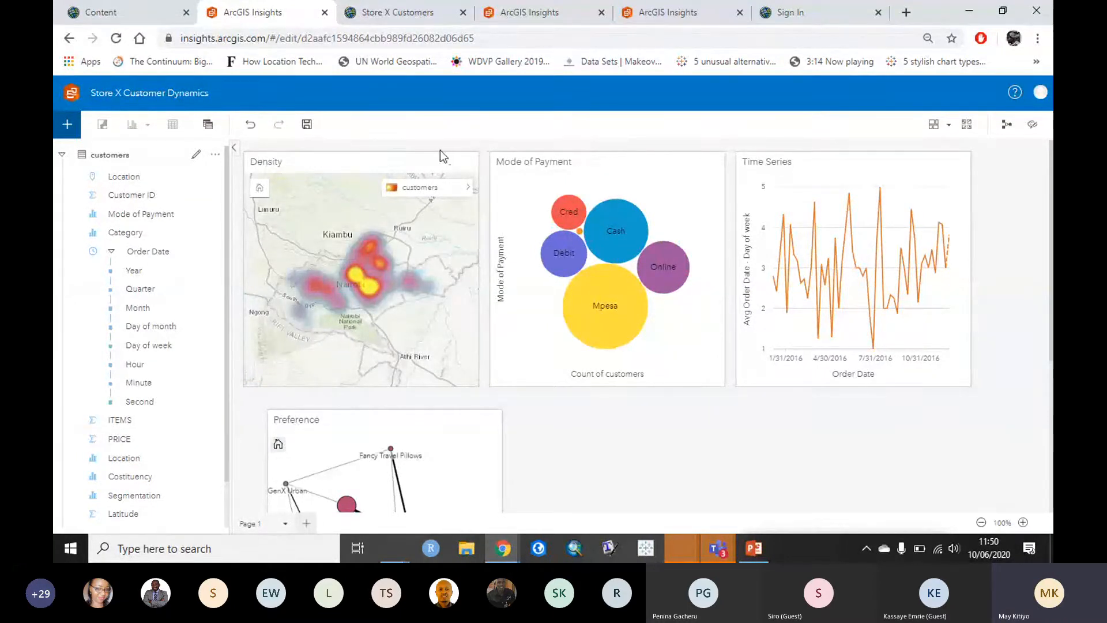
pyautogui.click(345, 186)
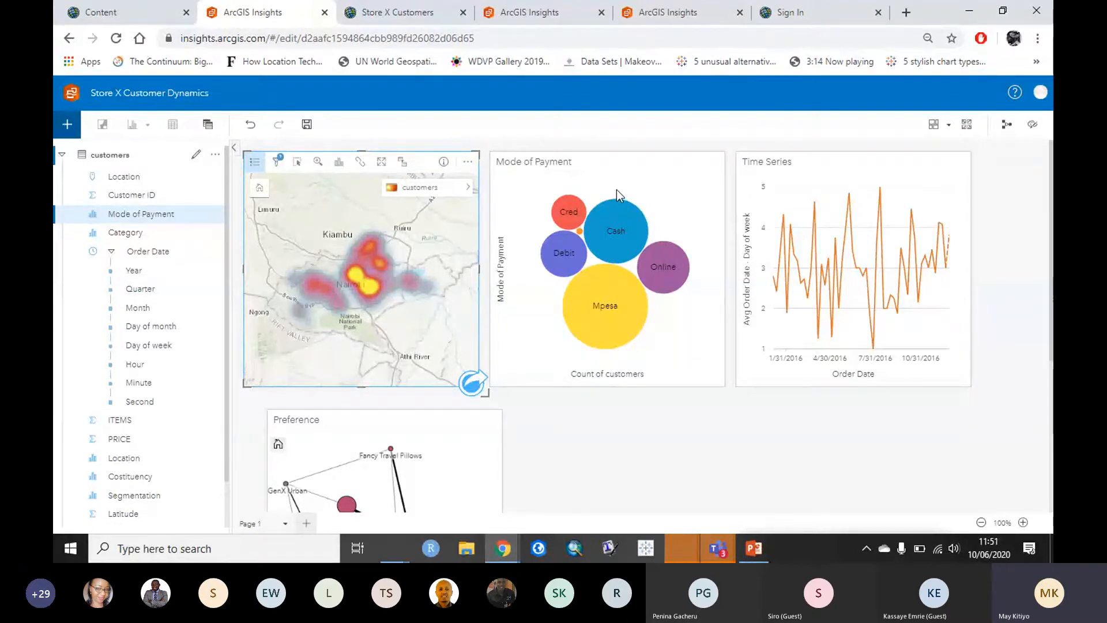
# Step: Select the Density map card and enable its cross filters
pyautogui.click(885, 175)
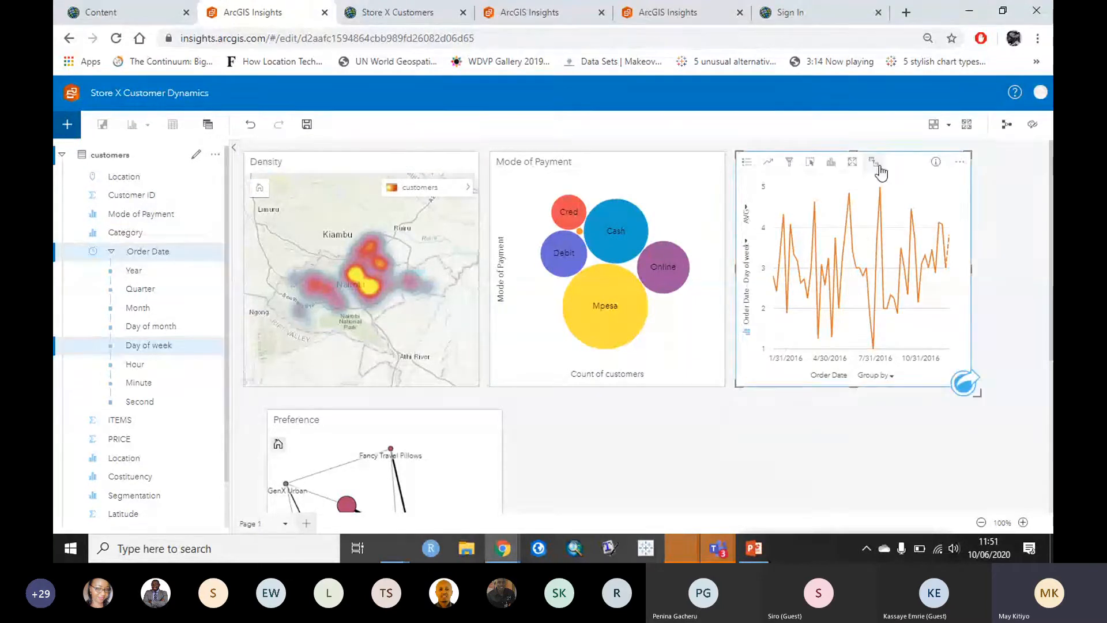
pyautogui.click(516, 399)
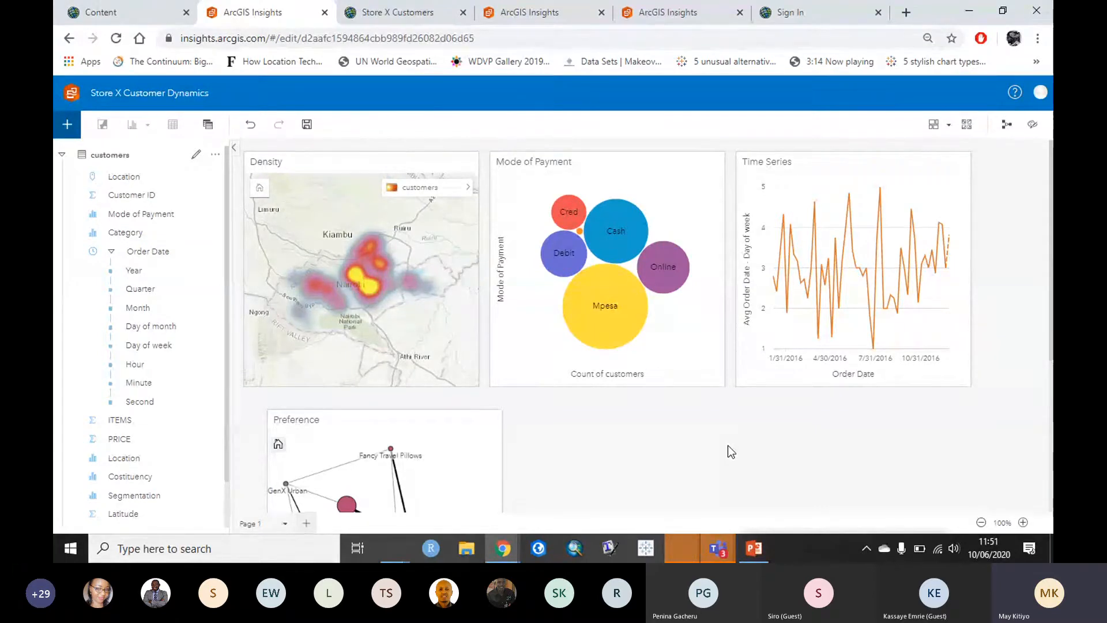
pyautogui.click(399, 165)
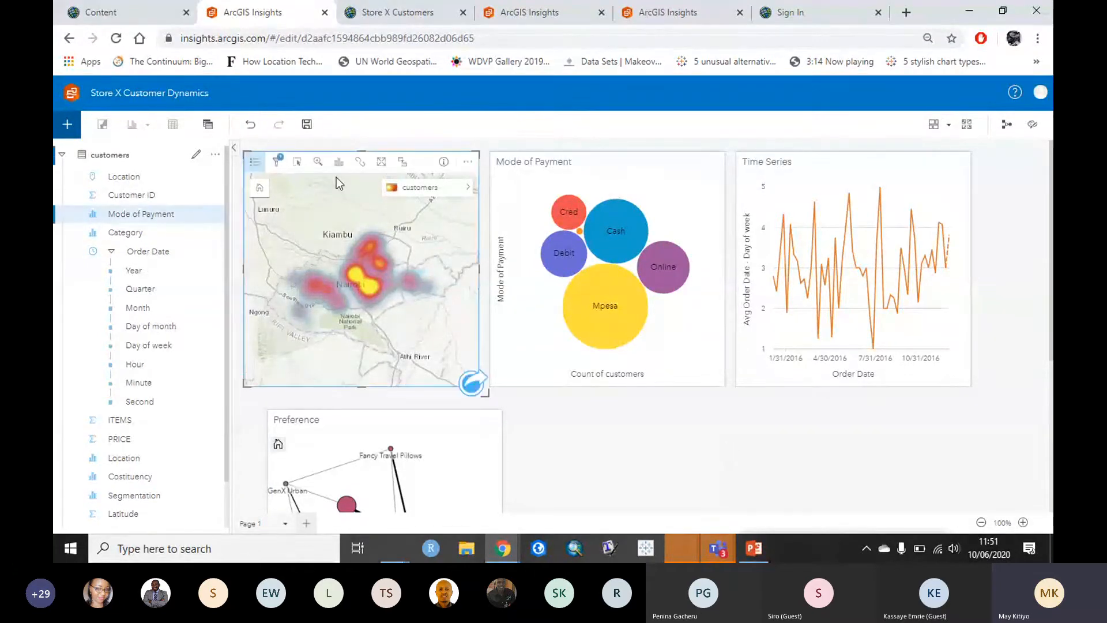
pyautogui.click(403, 163)
# Step: Maximize and restore the map card to check it, then return to the Teams windows
pyautogui.click(382, 164)
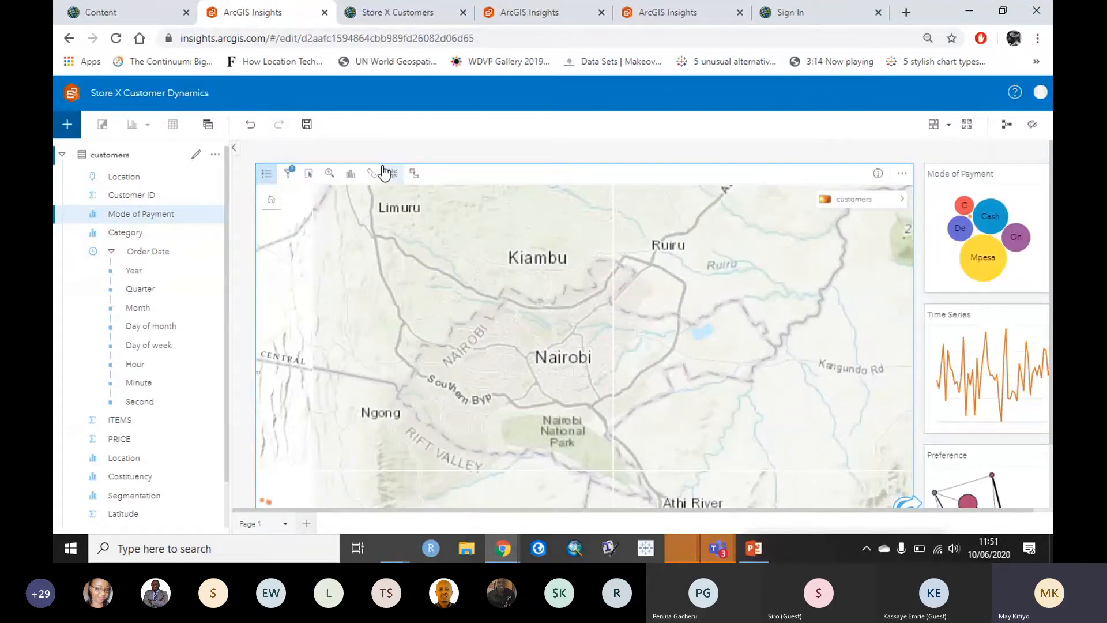
pyautogui.click(391, 174)
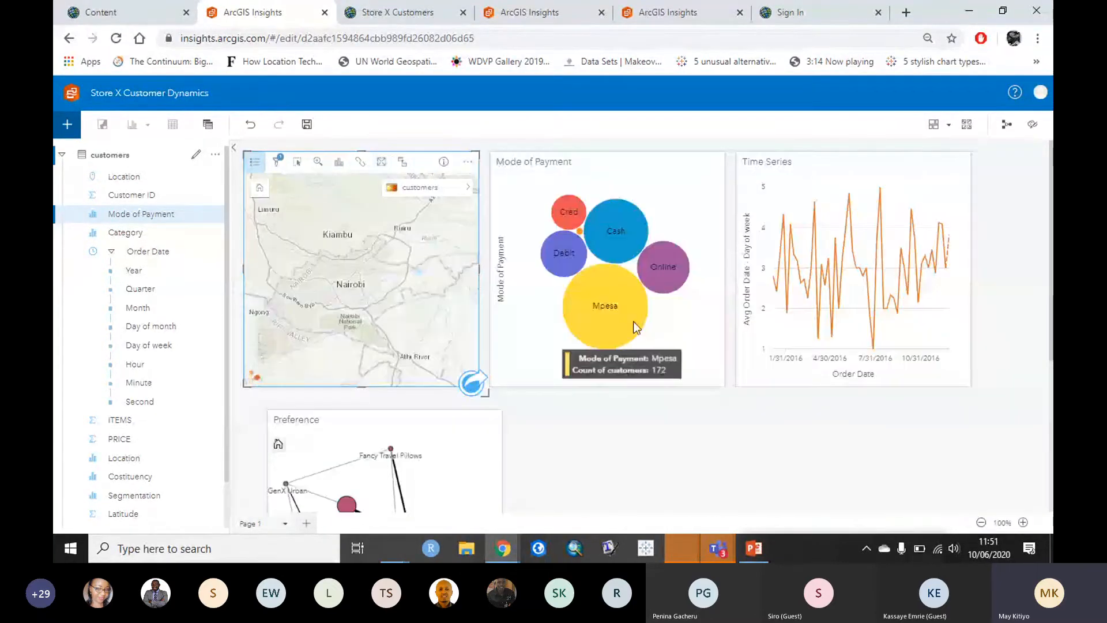
pyautogui.click(794, 477)
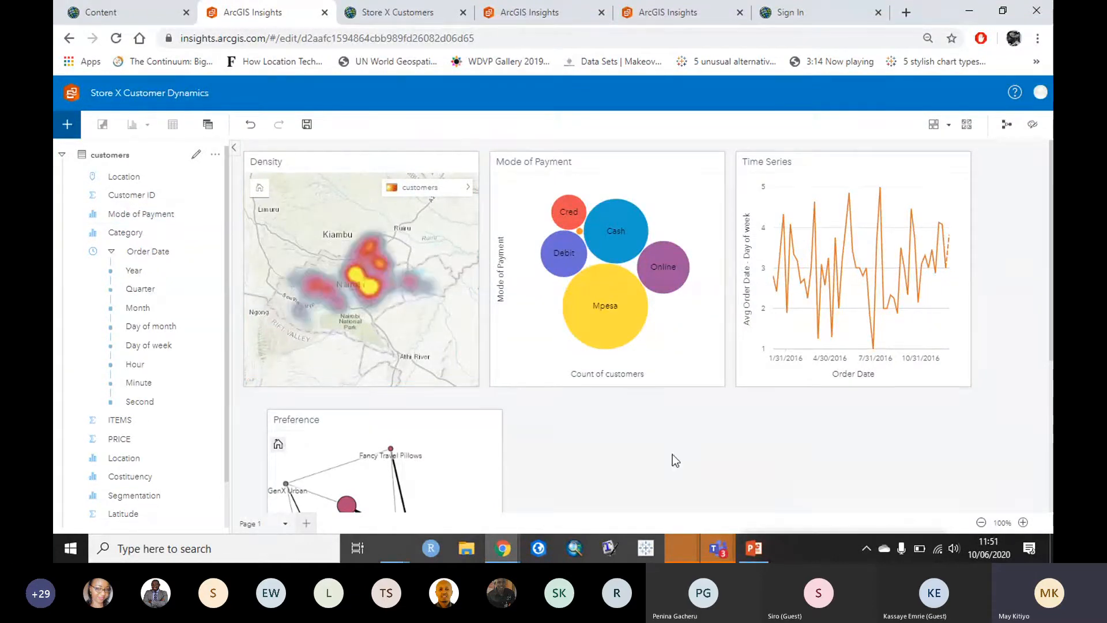
pyautogui.click(718, 548)
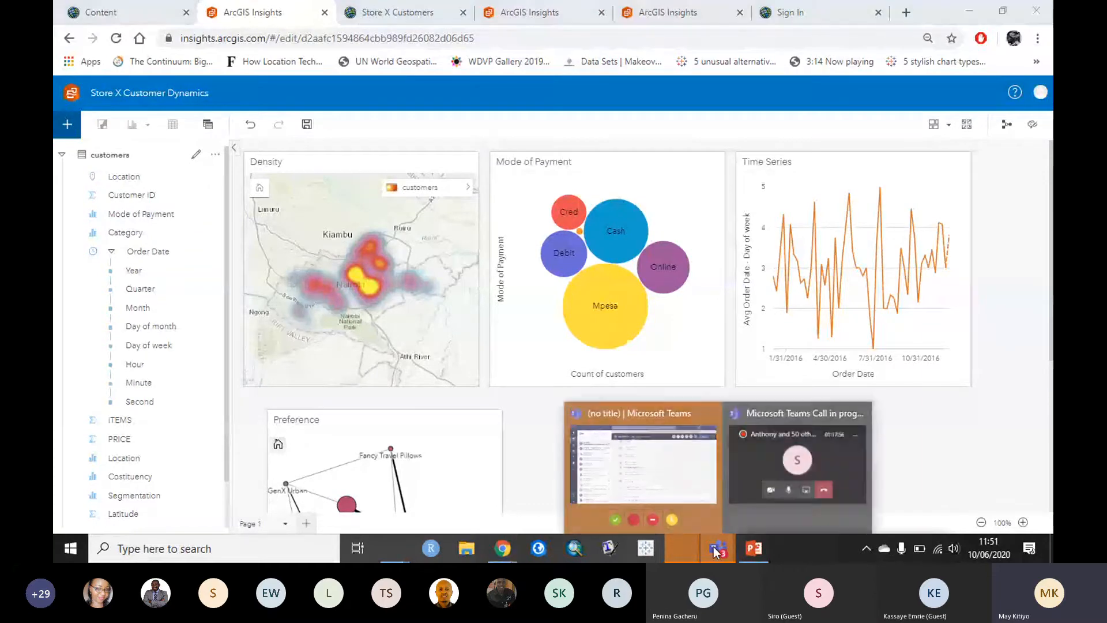
pyautogui.moveTo(649, 473)
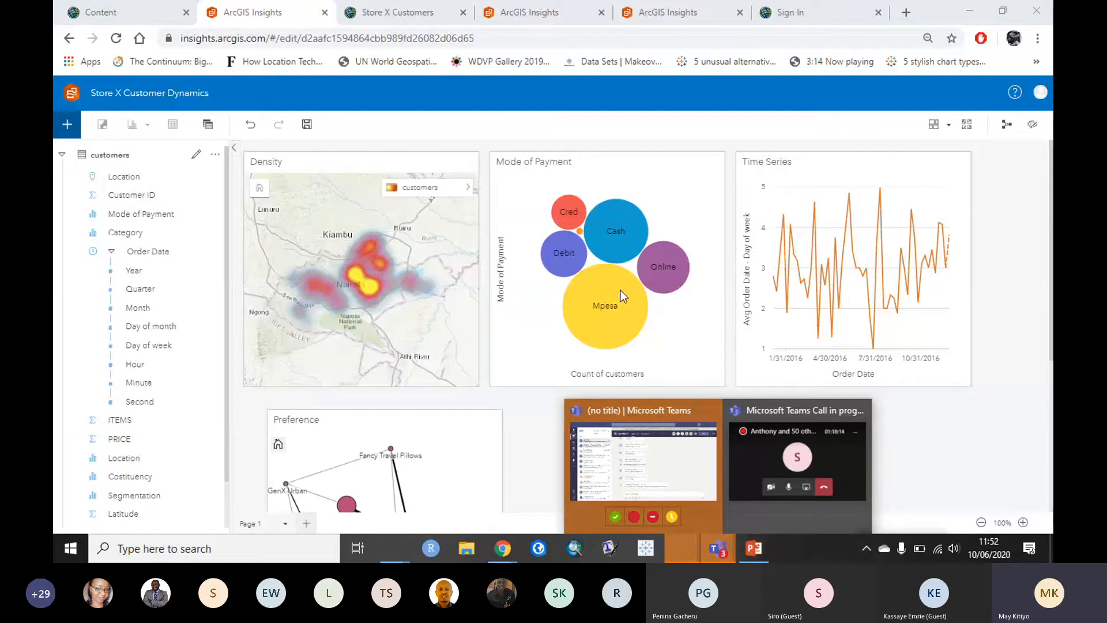
pyautogui.click(995, 282)
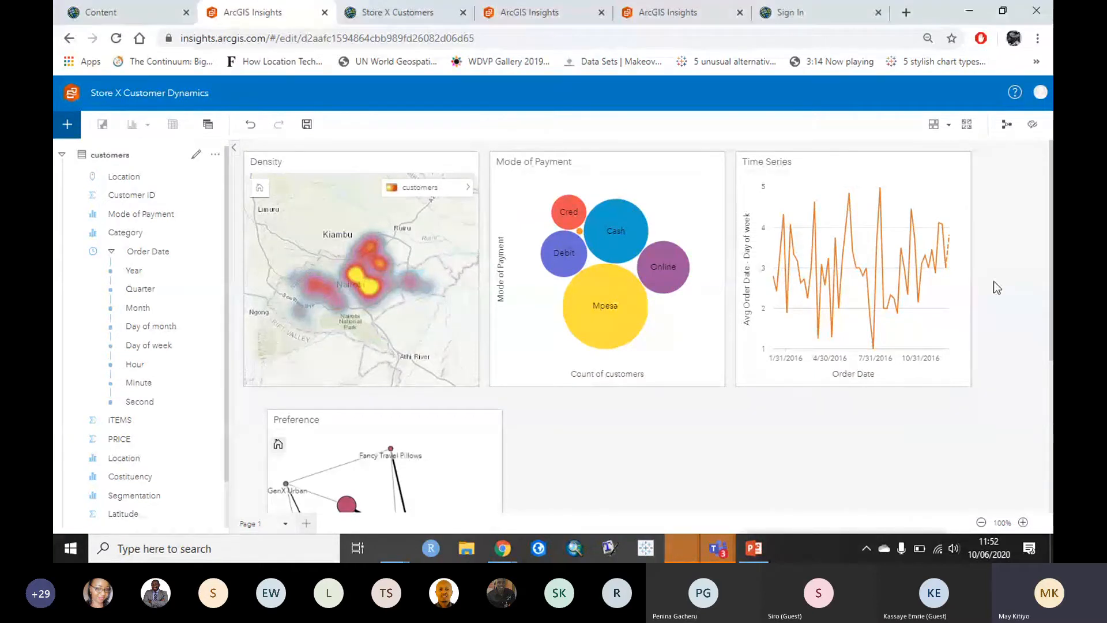
# Step: Select and delete the Time Series card
pyautogui.moveTo(994, 281); pyautogui.dragTo(1044, 165)
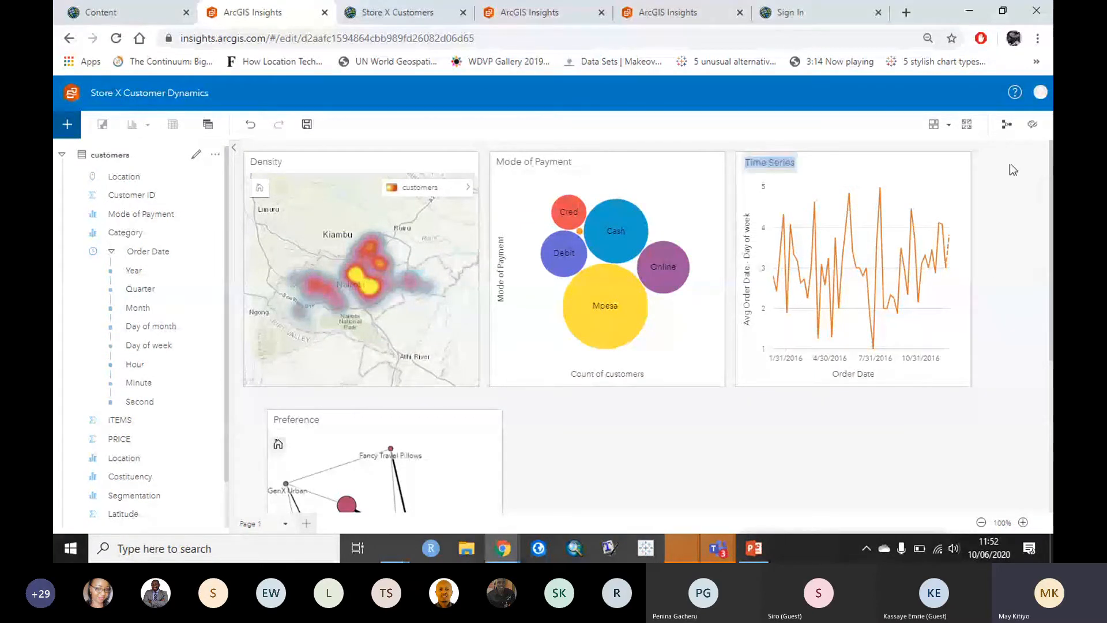
pyautogui.click(958, 166)
pyautogui.click(958, 166)
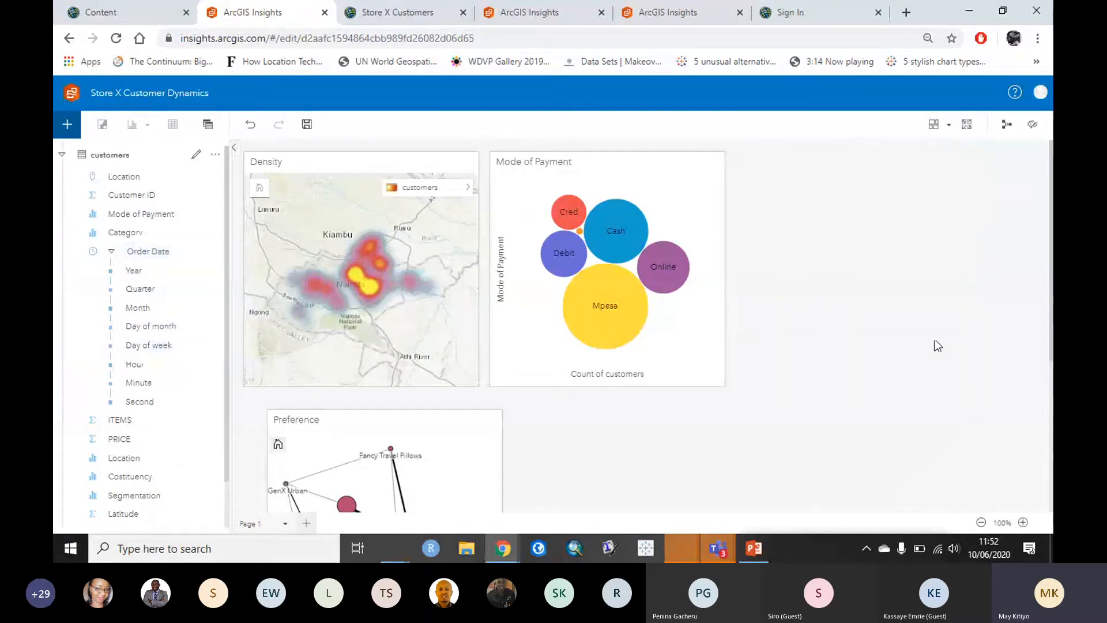
# Step: Drag the Preference card into the top row beside Mode of Payment
pyautogui.click(407, 507)
pyautogui.moveTo(440, 419); pyautogui.dragTo(927, 175)
pyautogui.click(741, 450)
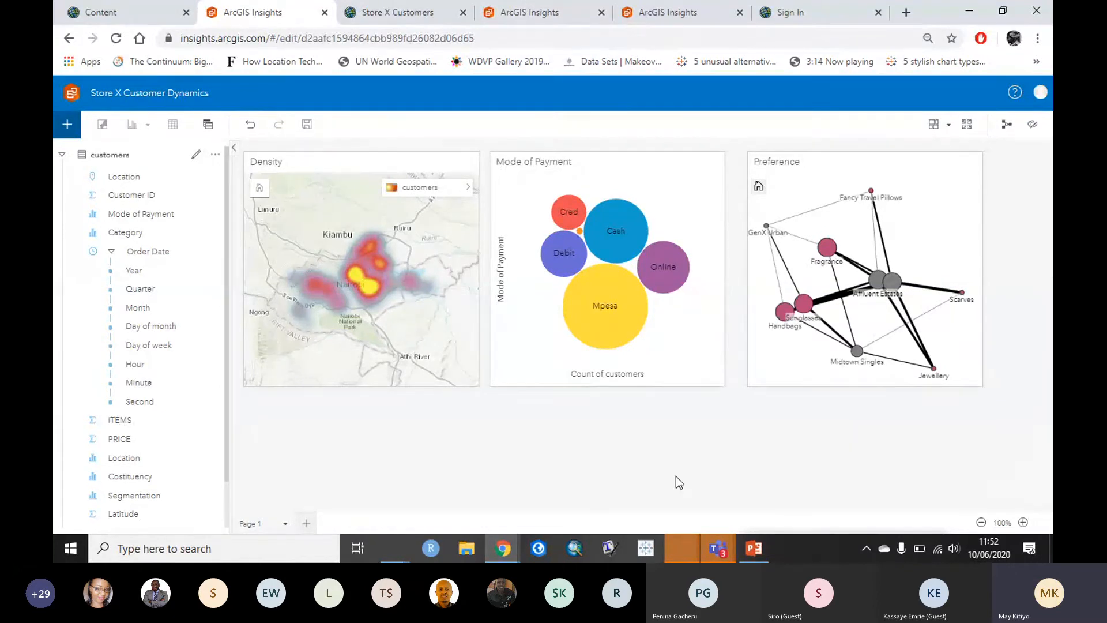
pyautogui.click(735, 548)
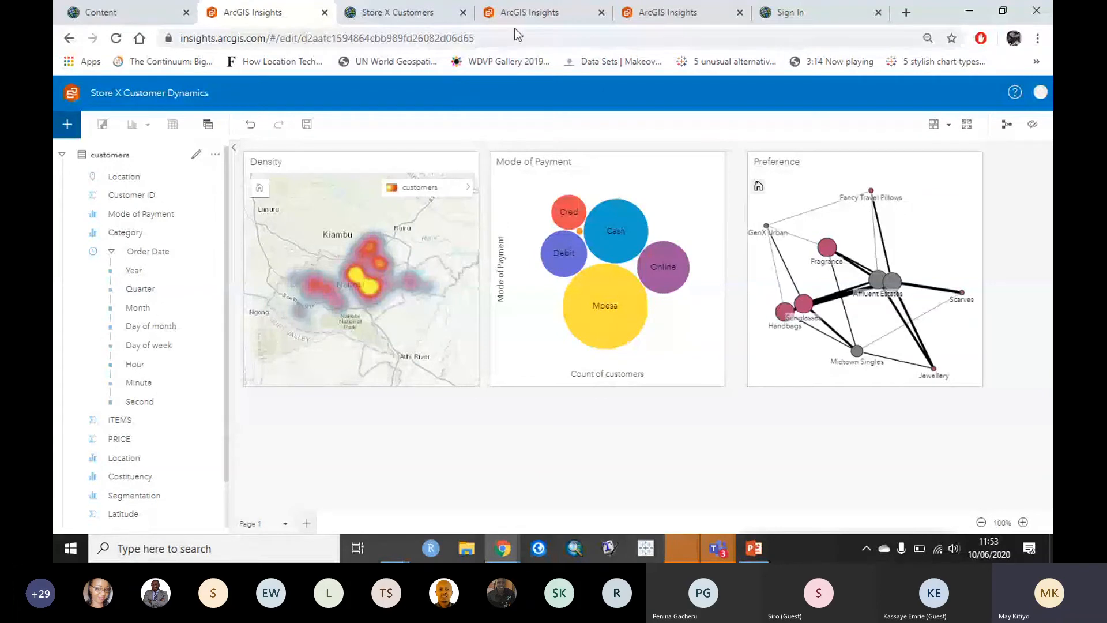
# Step: Switch to the shared Customer Dynamics view and copy its web address
pyautogui.click(679, 14)
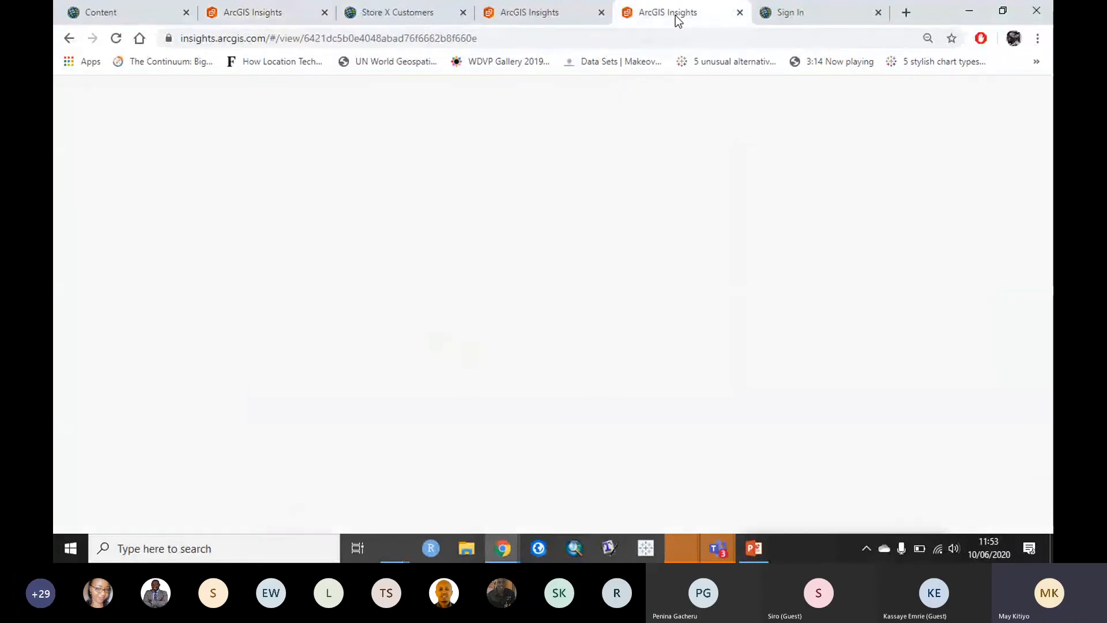
pyautogui.click(552, 7)
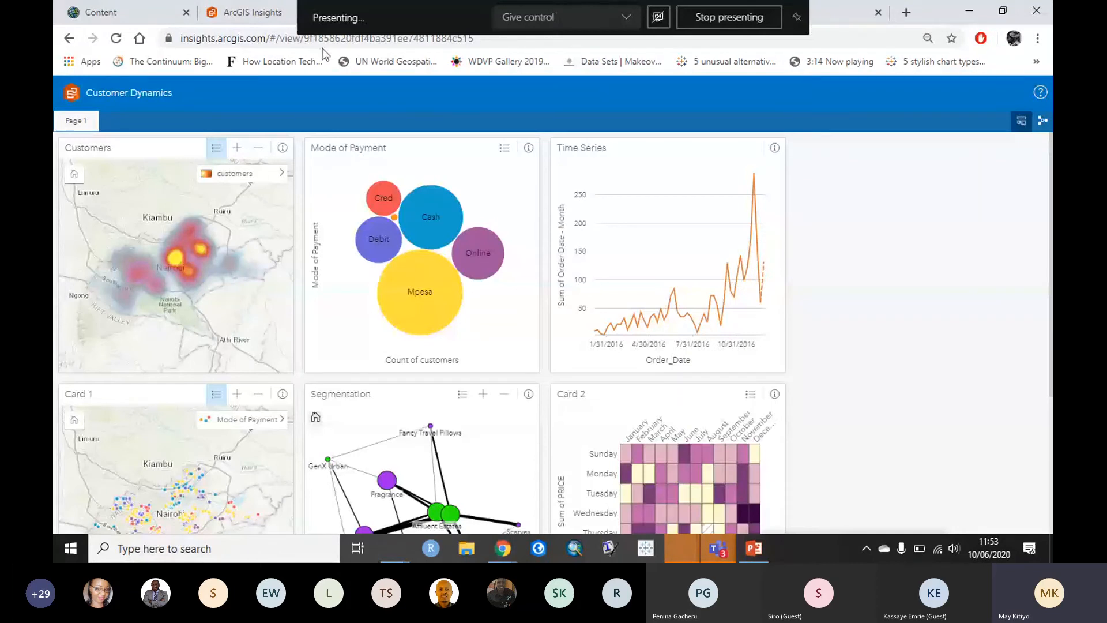
pyautogui.rightClick(283, 43)
pyautogui.click(261, 129)
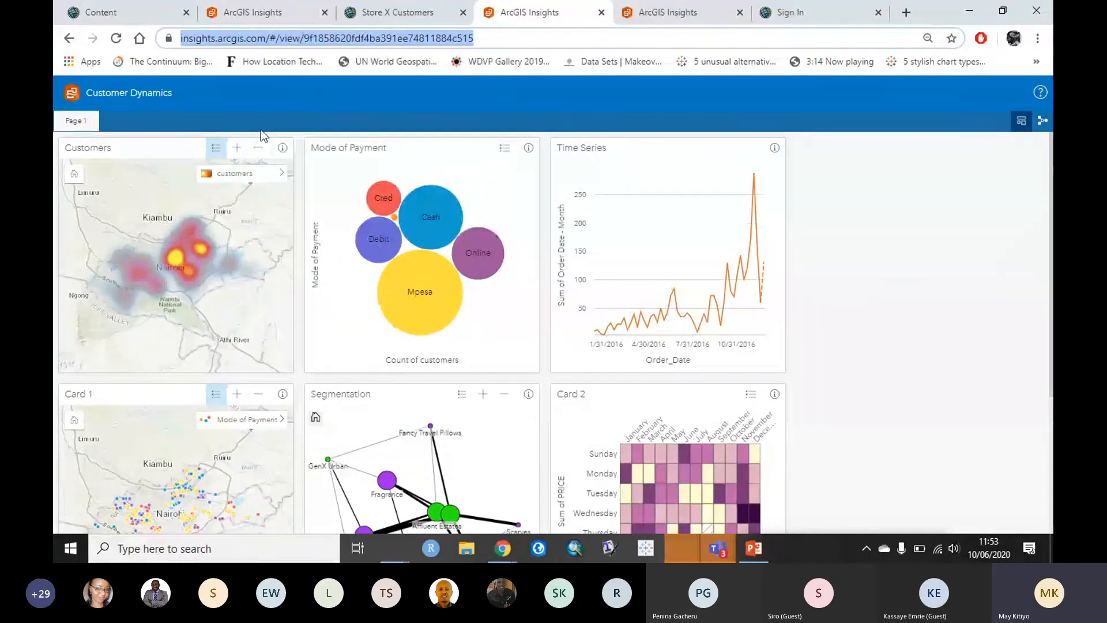
pyautogui.click(1018, 282)
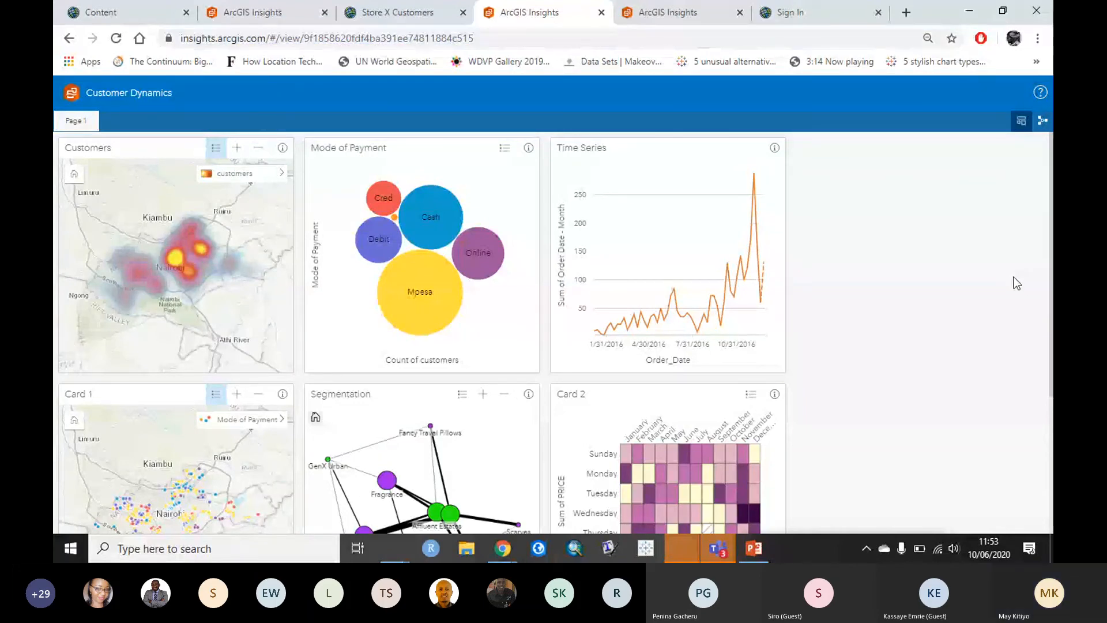
# Step: Scroll through the Customer Dynamics view to review its six cards
pyautogui.scroll(-3, 1014, 277)
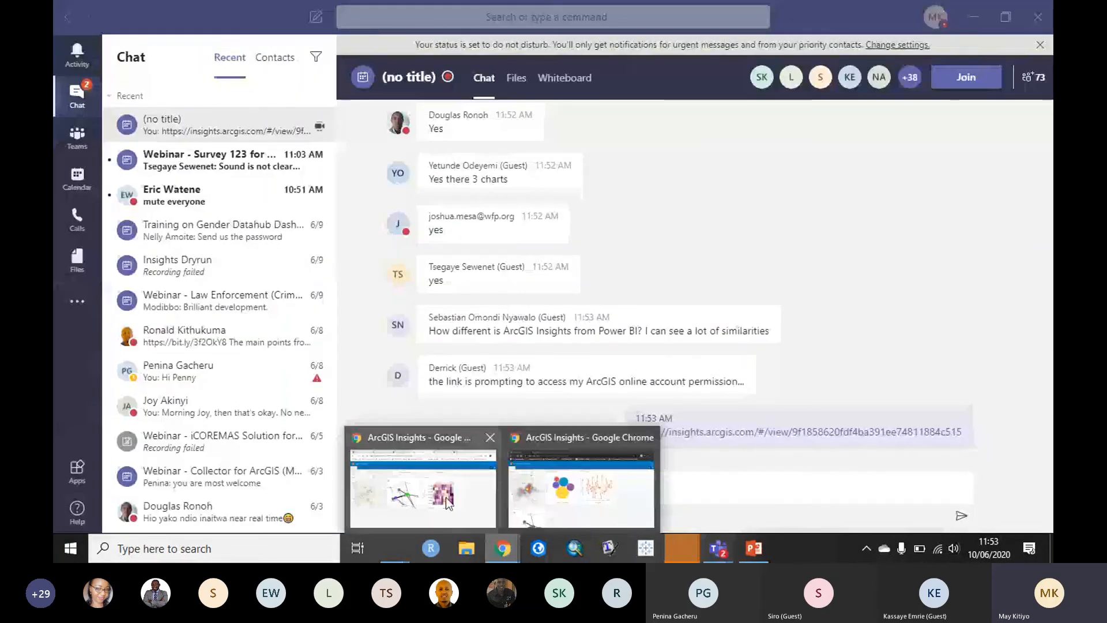
pyautogui.click(448, 503)
pyautogui.scroll(3, 950, 330)
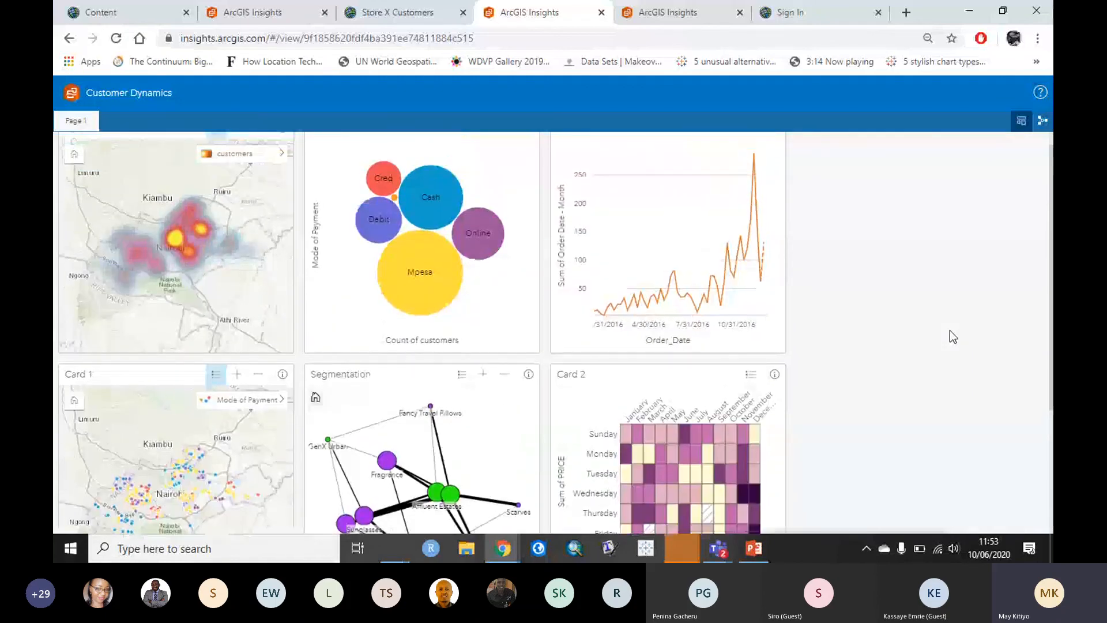
pyautogui.scroll(1, 950, 330)
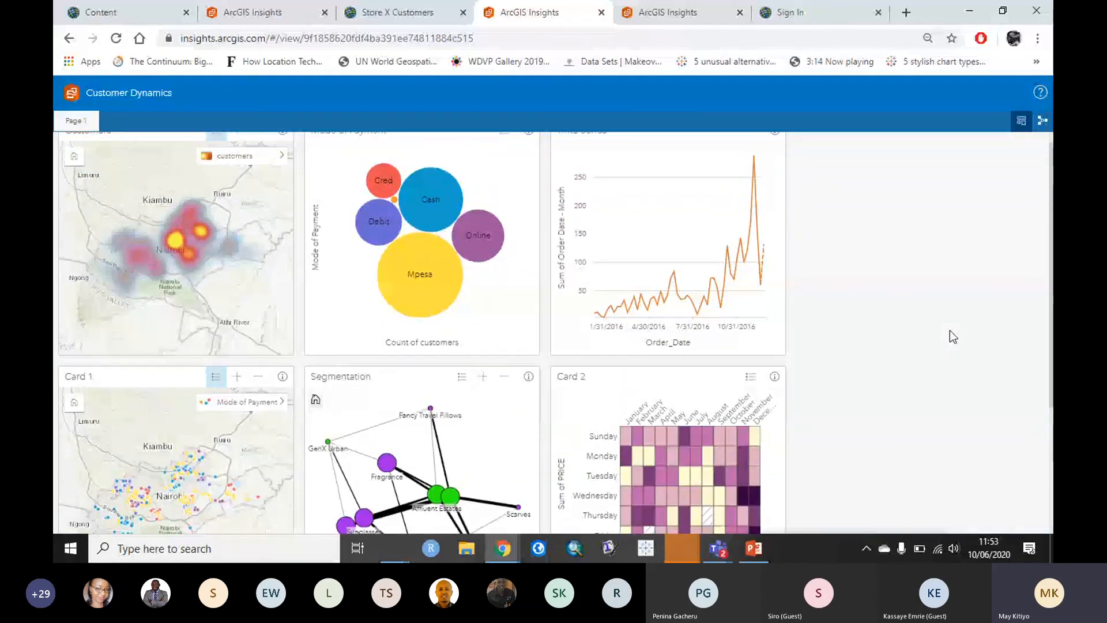
pyautogui.scroll(-1, 950, 336)
pyautogui.scroll(-5, 950, 332)
pyautogui.scroll(1, 950, 332)
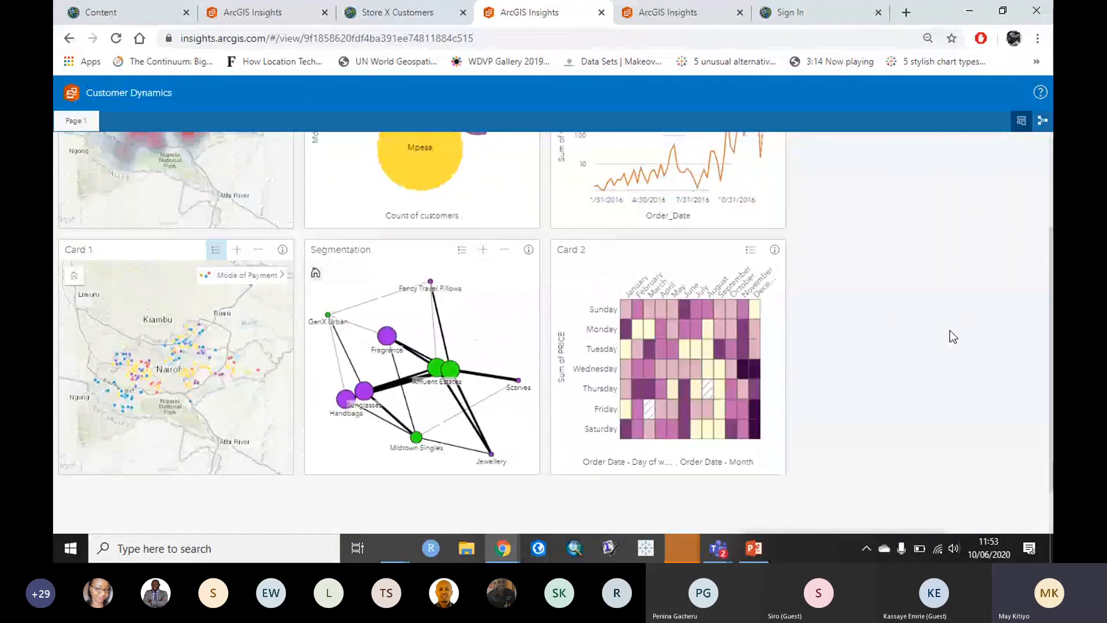
pyautogui.scroll(1, 950, 332)
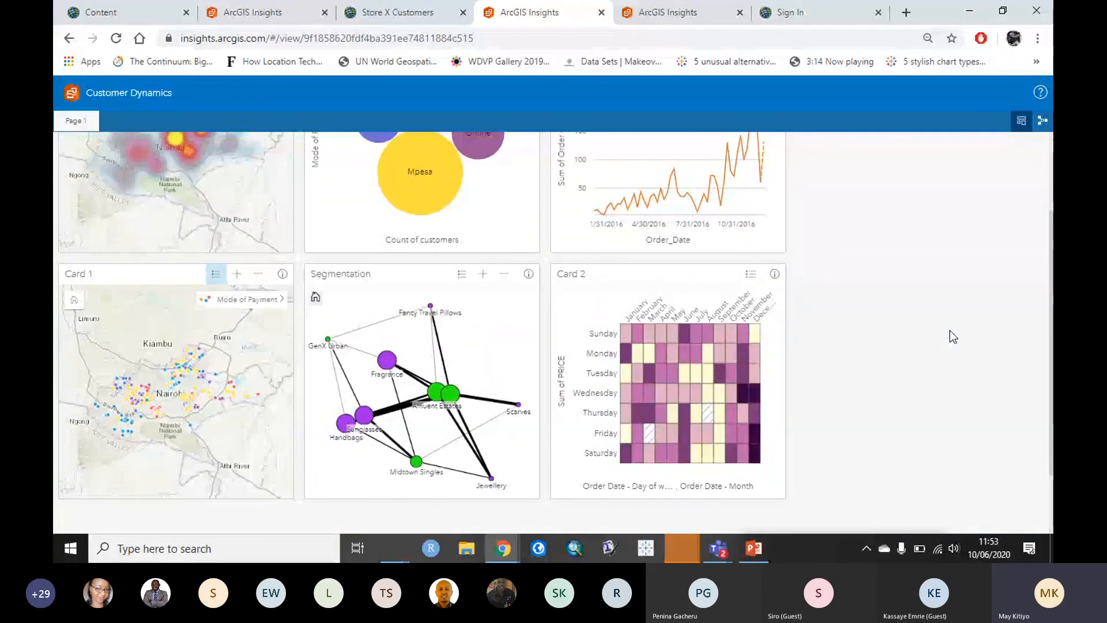
pyautogui.scroll(4, 950, 331)
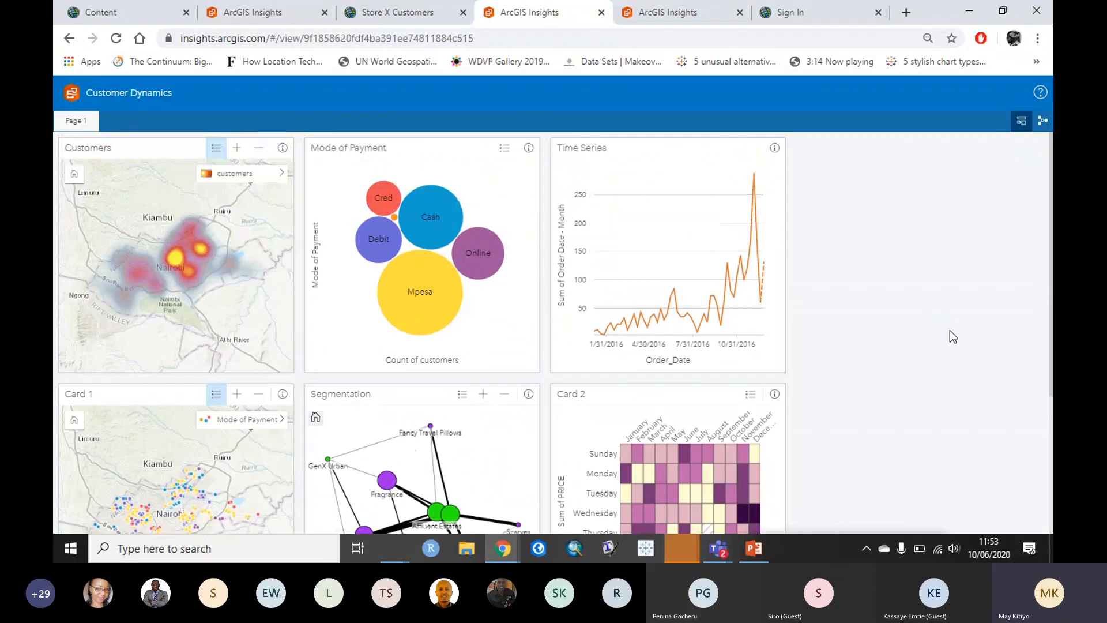